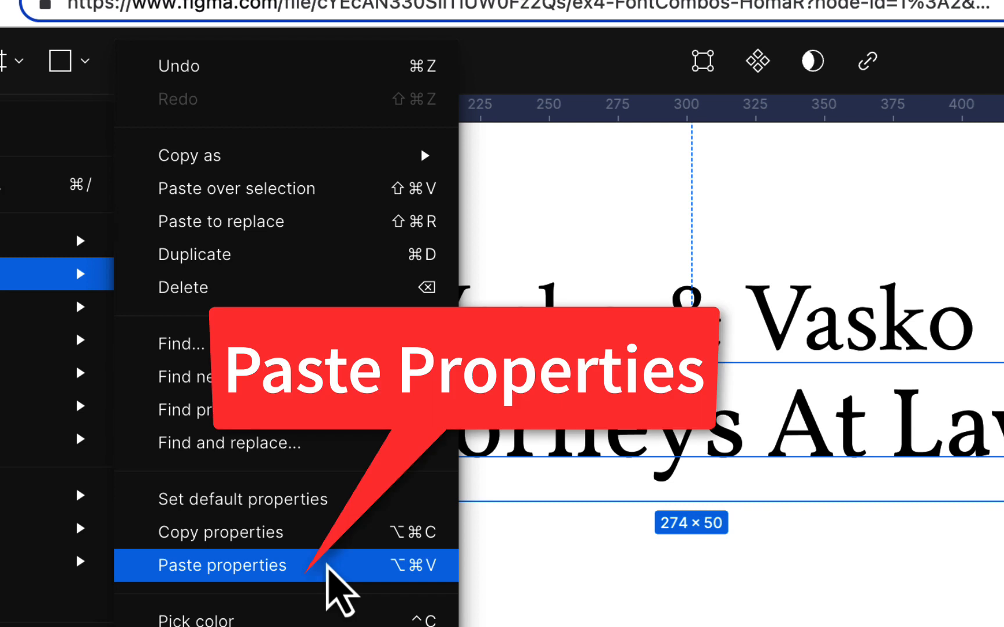
Paste the copied text properties of "Vasko & Vasko" onto the "Attorneys At Law" line
{"action": "left_click", "coordinate": [325, 566]}
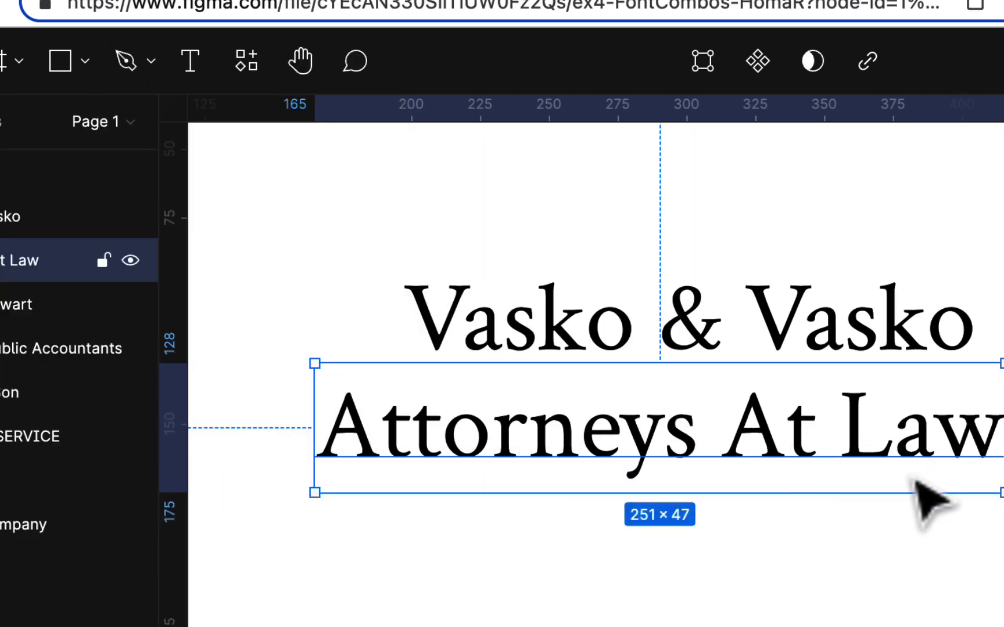
{"action": "left_click", "coordinate": [886, 348]}
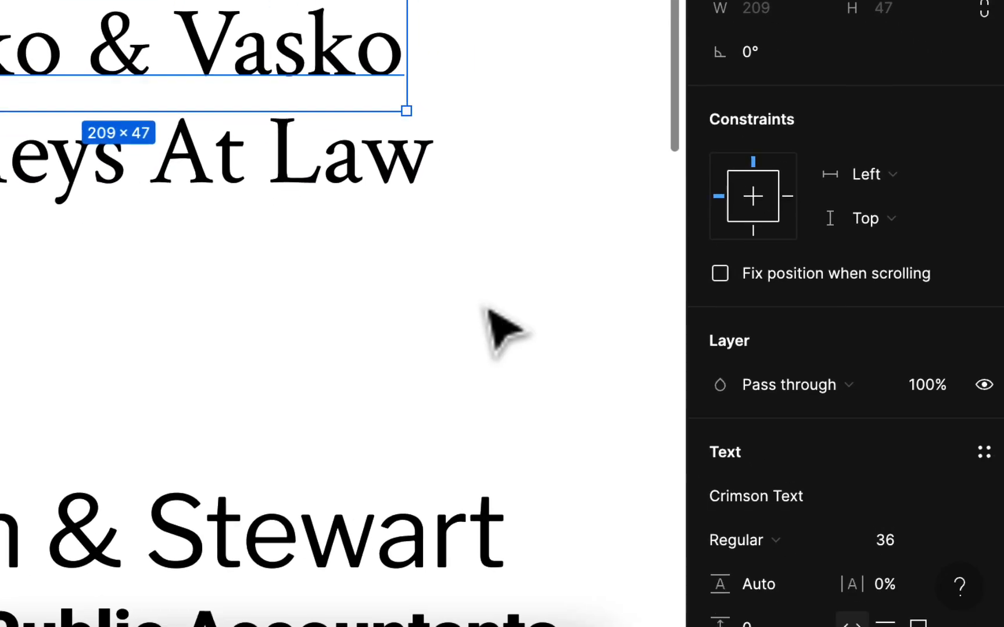
Set the "Attorneys At Law" font size to 24 and centre the line beneath "Vasko & Vasko"
{"action": "left_click", "coordinate": [353, 174]}
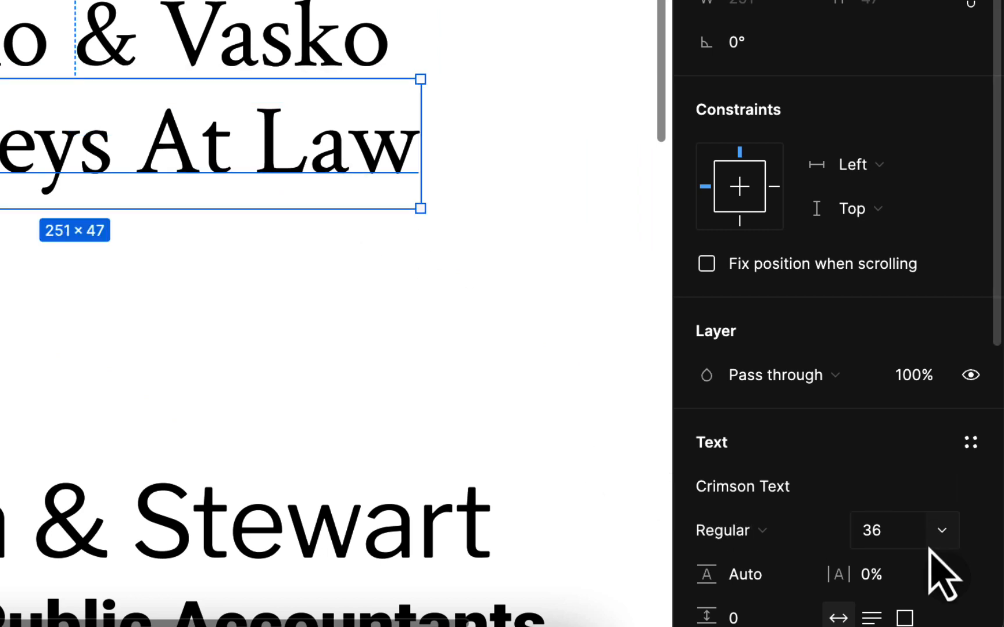
{"action": "left_click", "coordinate": [942, 531]}
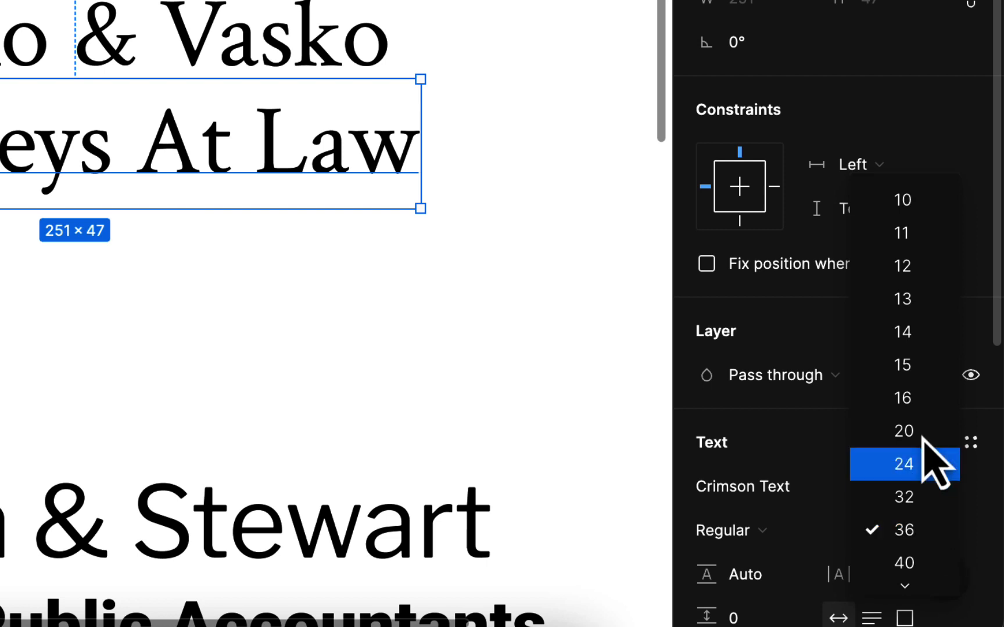
{"action": "left_click", "coordinate": [924, 463]}
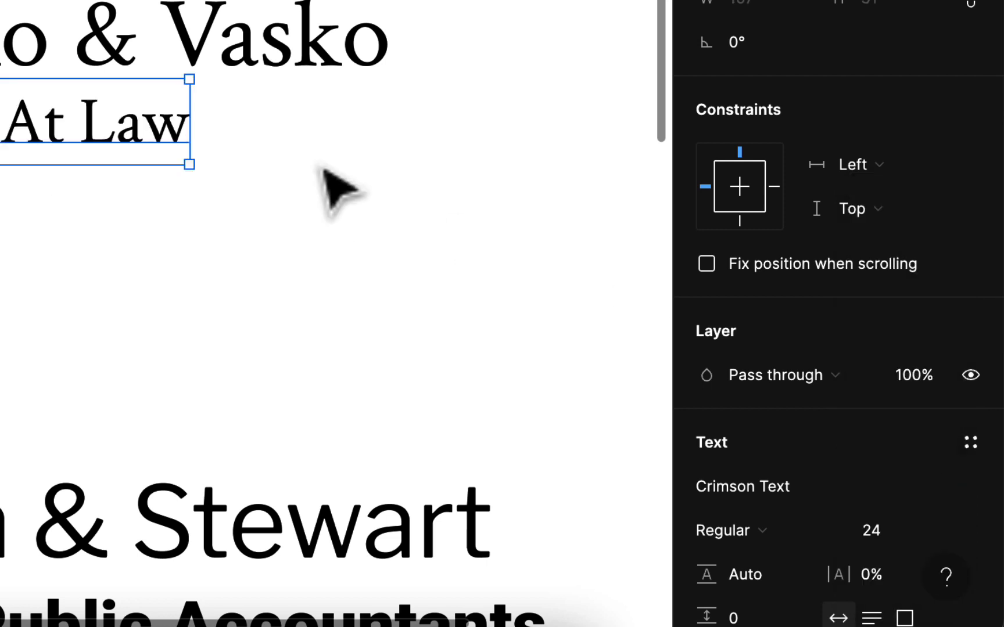
{"action": "left_click_drag", "start_coordinate": [119, 132], "coordinate": [260, 131]}
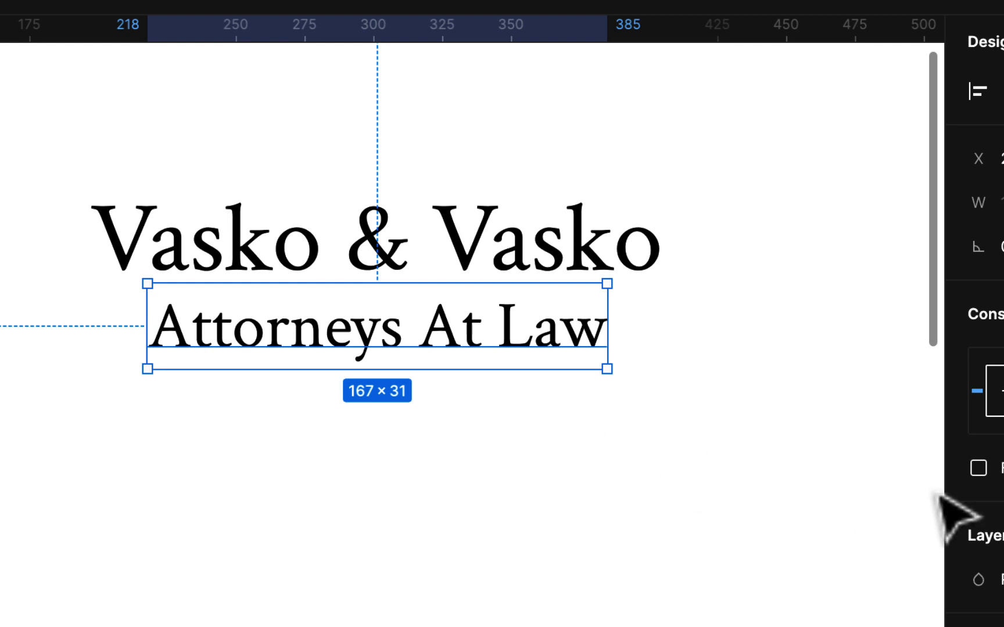
Examine the additional type settings available for the "Attorneys At Law" text
{"action": "scroll", "coordinate": [982, 348], "scroll_direction": "down", "scroll_amount": 5}
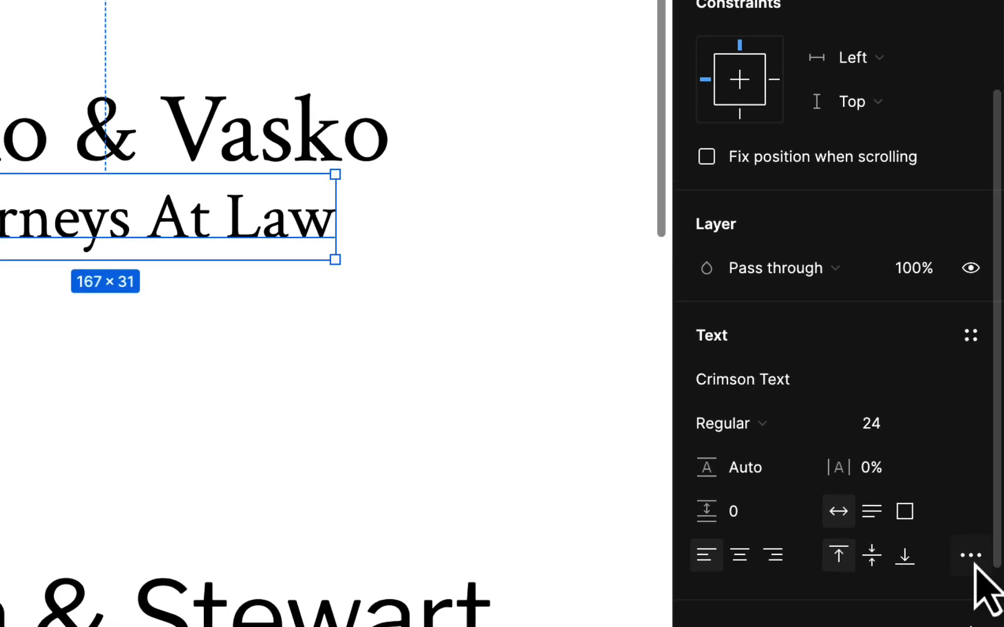
{"action": "left_click", "coordinate": [976, 562]}
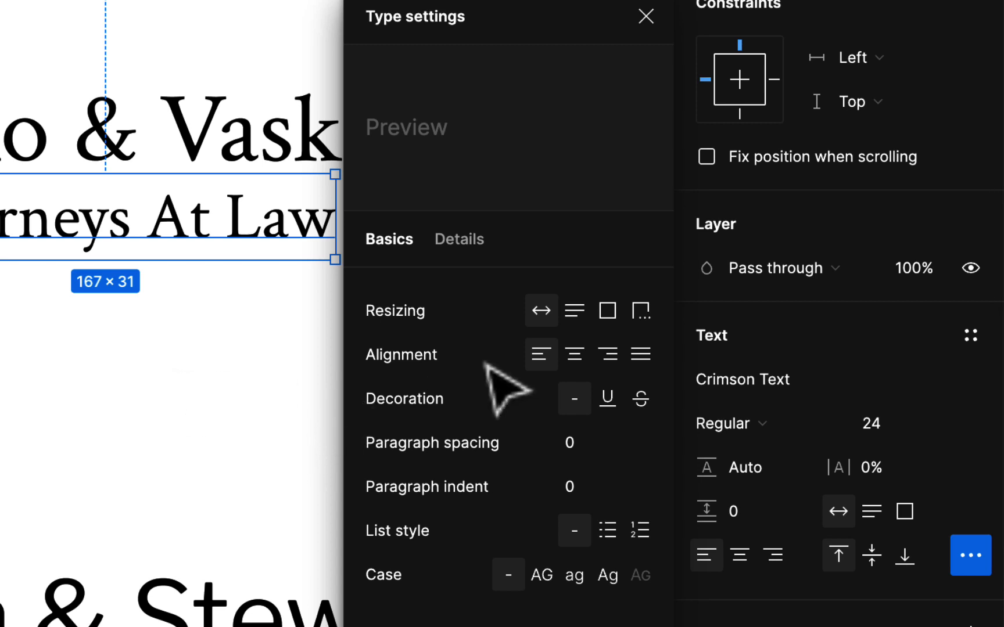
{"action": "key", "text": "Escape"}
Change the "Attorneys At Law" font style to Italic and recentre the line beneath "Vasko & Vasko"
{"action": "left_click", "coordinate": [832, 447]}
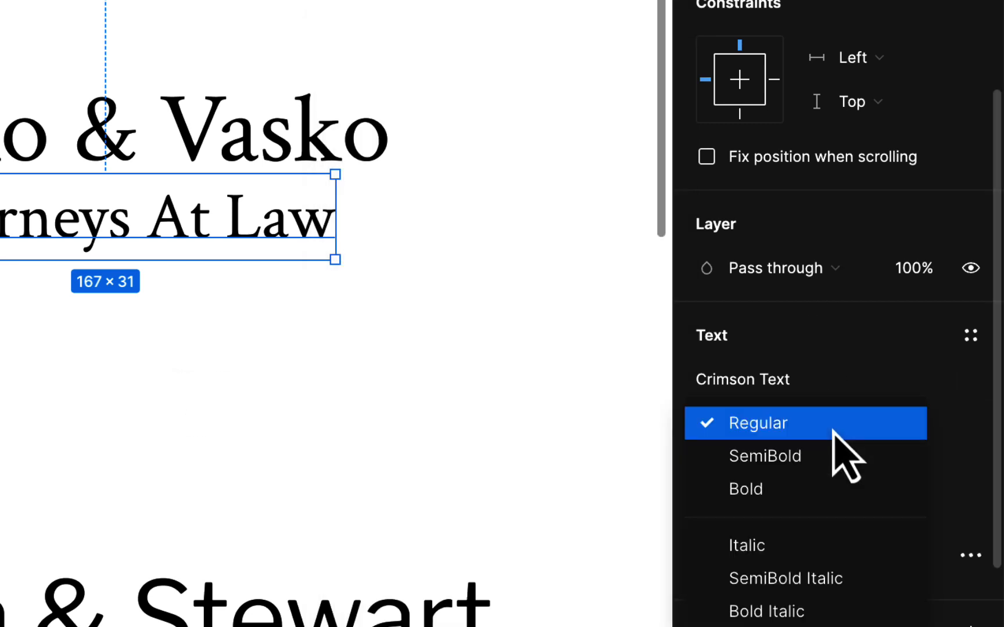
{"action": "left_click", "coordinate": [816, 550]}
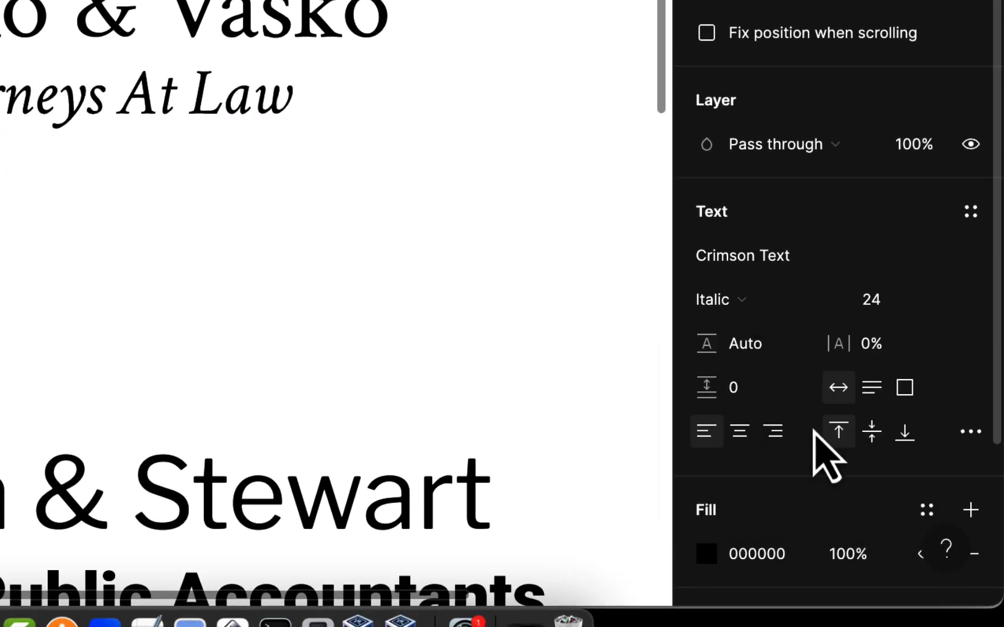
{"action": "left_click", "coordinate": [456, 254]}
{"action": "left_click_drag", "start_coordinate": [237, 119], "coordinate": [284, 120]}
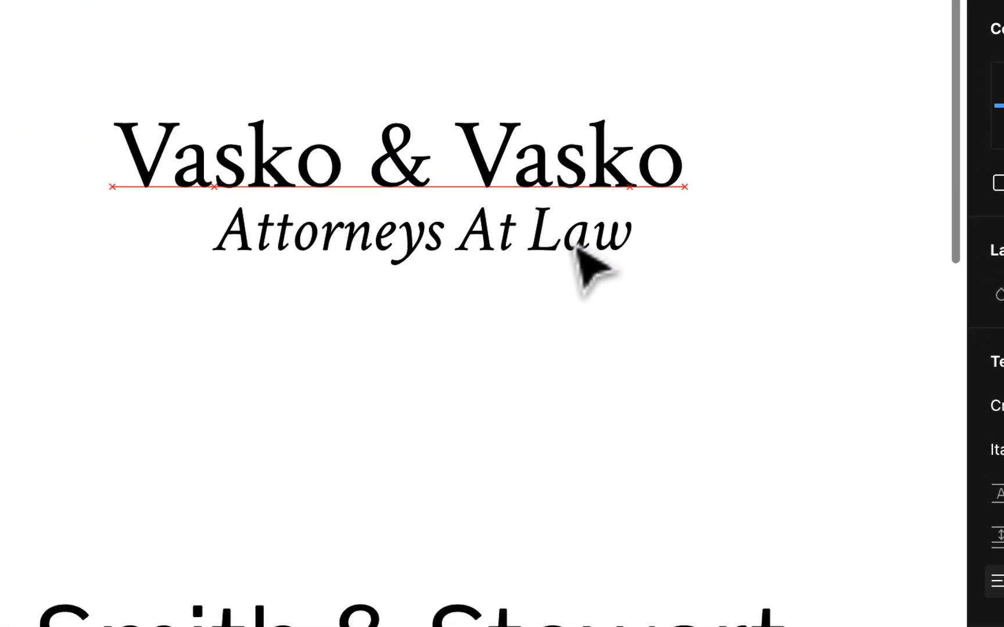
{"action": "left_click_drag", "start_coordinate": [578, 247], "coordinate": [565, 250]}
{"action": "left_click", "coordinate": [601, 366]}
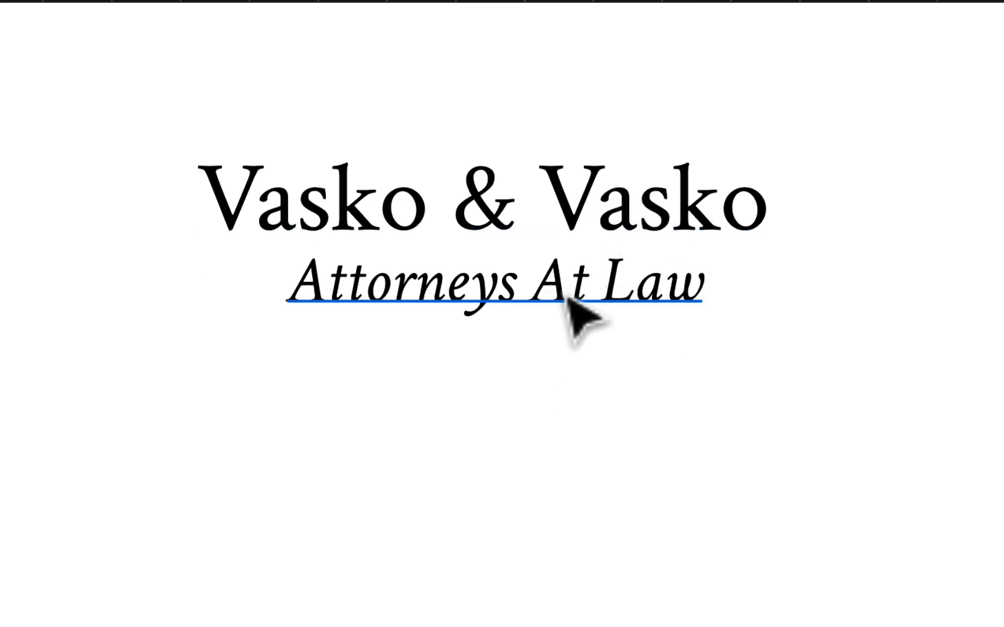
{"action": "left_click_drag", "start_coordinate": [564, 296], "coordinate": [553, 297]}
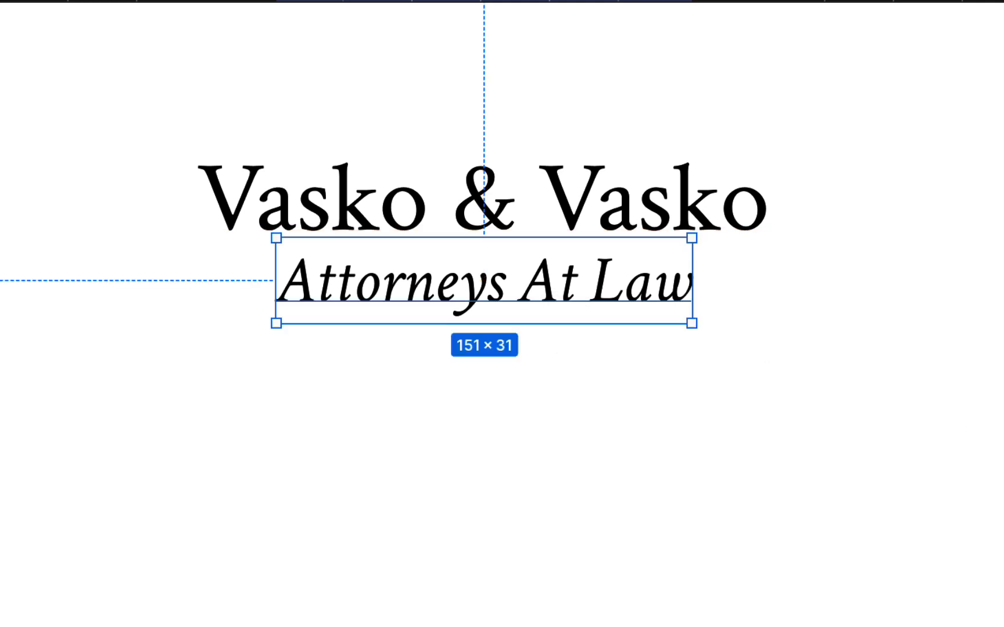
Set the "Attorneys At Law" font size to 26 and shift the line back to centre under "Vasko & Vasko"
{"action": "left_click", "coordinate": [950, 416]}
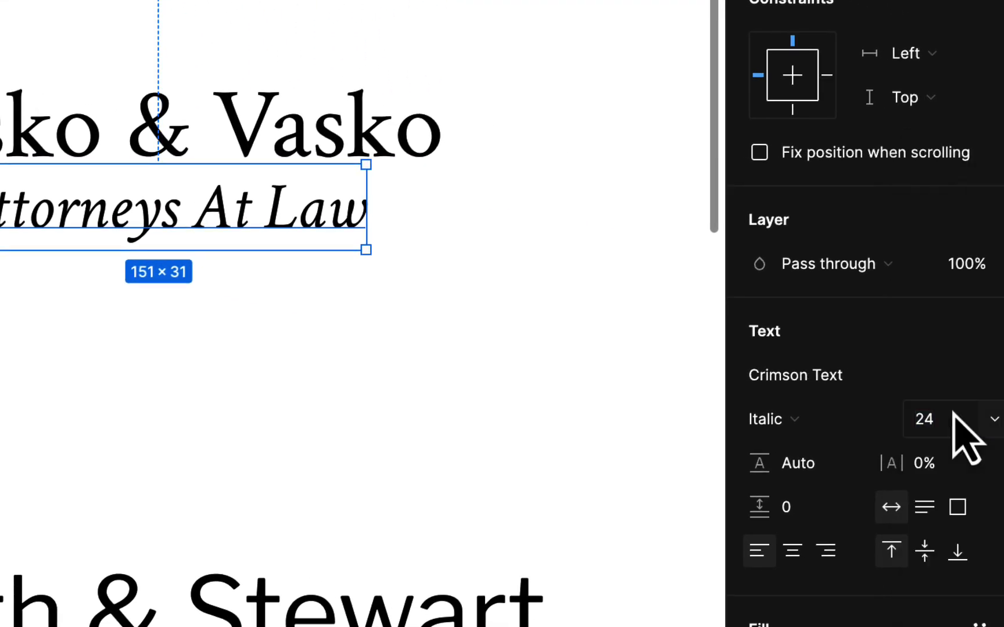
{"action": "key", "text": "Return"}
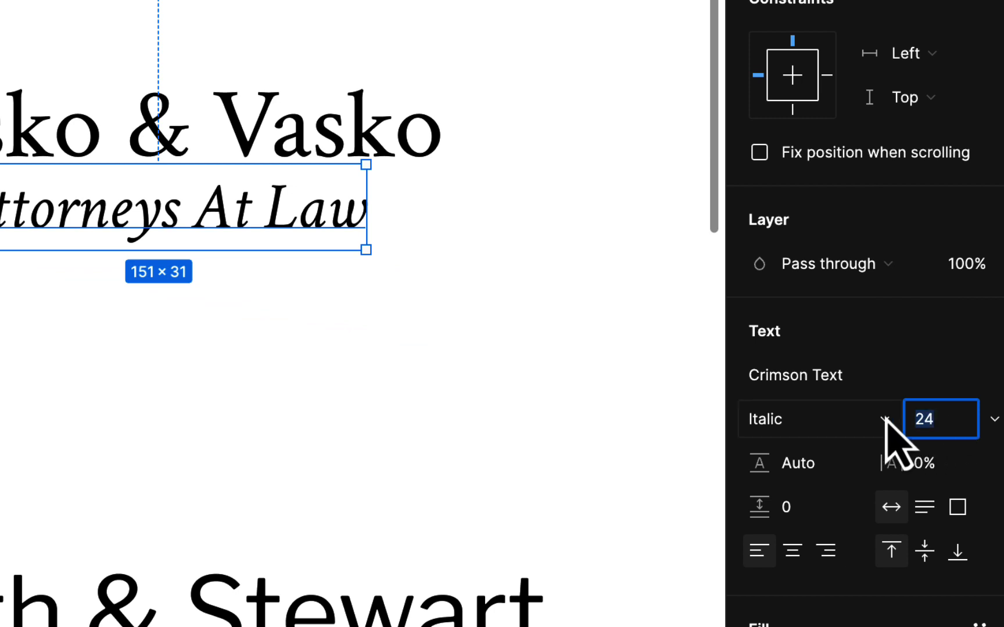
{"action": "key", "text": "Return"}
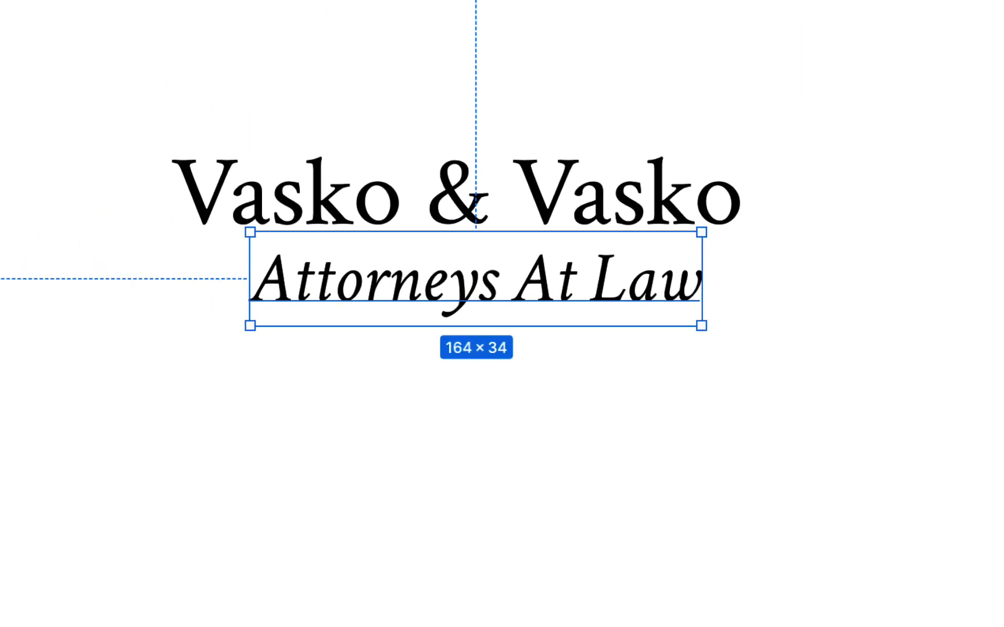
{"action": "left_click", "coordinate": [843, 432]}
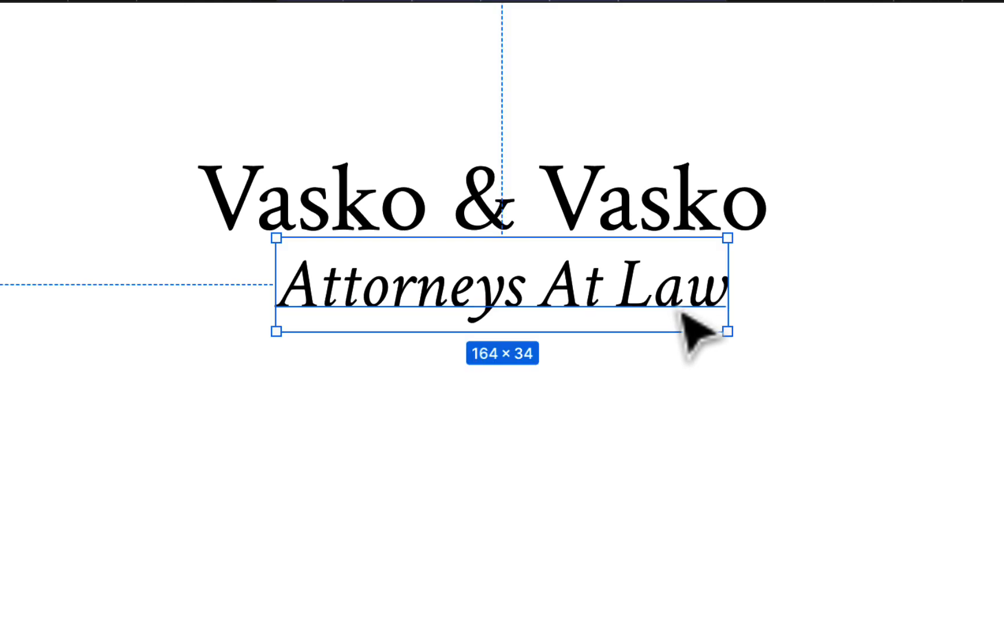
{"action": "mouse_move", "coordinate": [683, 325]}
{"action": "left_mouse_down"}
{"action": "mouse_move", "coordinate": [666, 332]}
{"action": "mouse_move", "coordinate": [656, 317]}
{"action": "mouse_move", "coordinate": [676, 315]}
{"action": "left_mouse_up"}
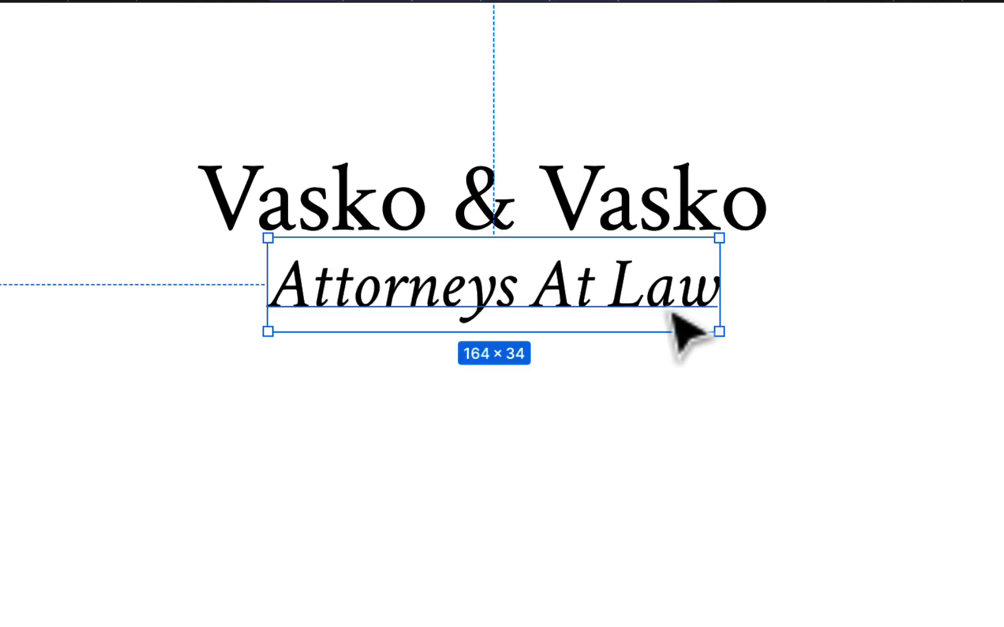
Change the font weight of the "Vasko & Vasko" heading to SemiBold
{"action": "left_click", "coordinate": [673, 209]}
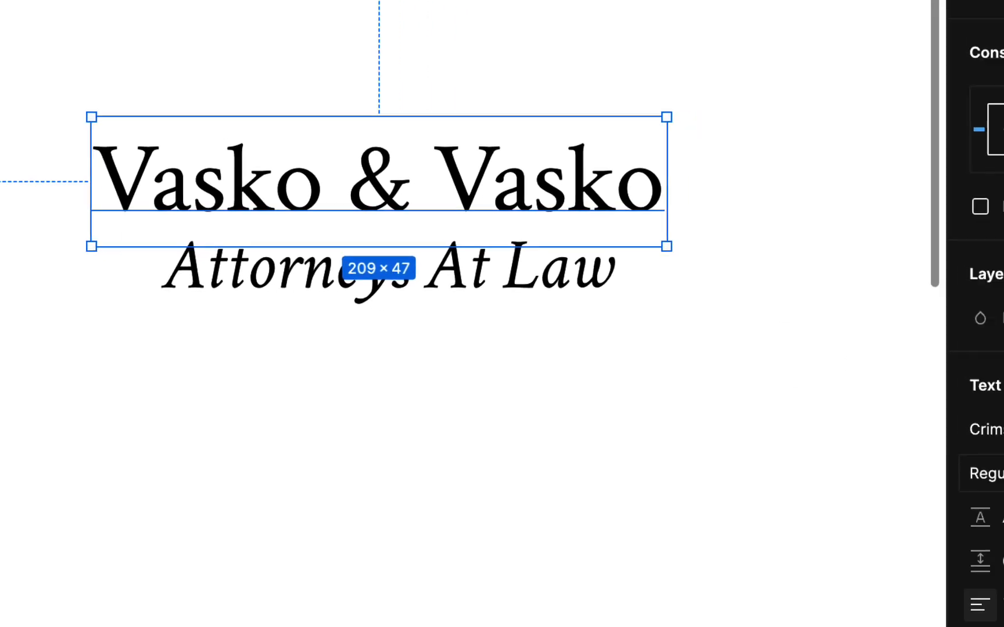
{"action": "left_click", "coordinate": [885, 435]}
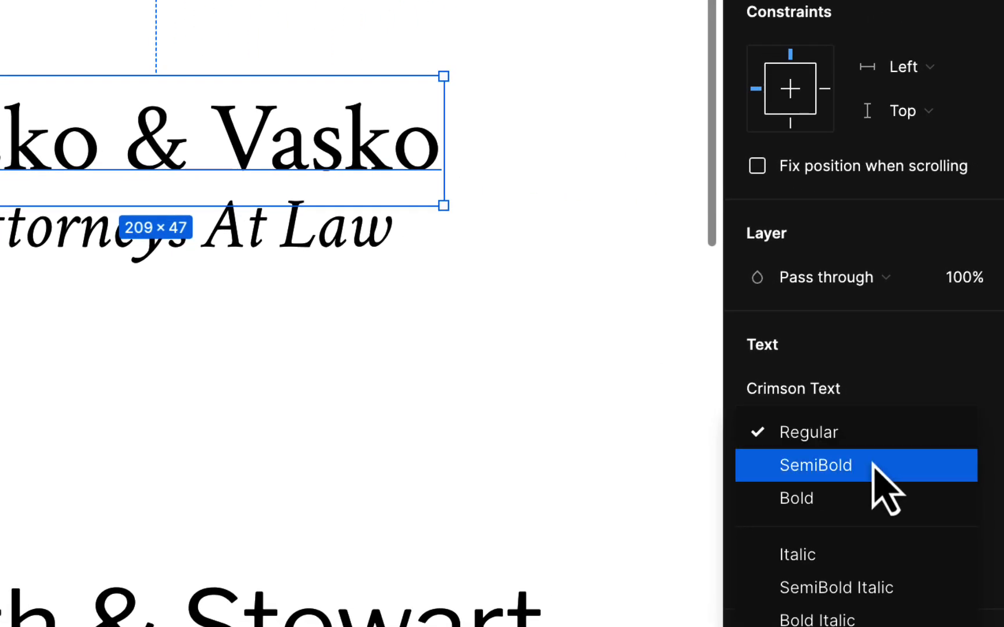
{"action": "left_click", "coordinate": [871, 466]}
{"action": "left_click", "coordinate": [654, 395]}
{"action": "left_click", "coordinate": [620, 251]}
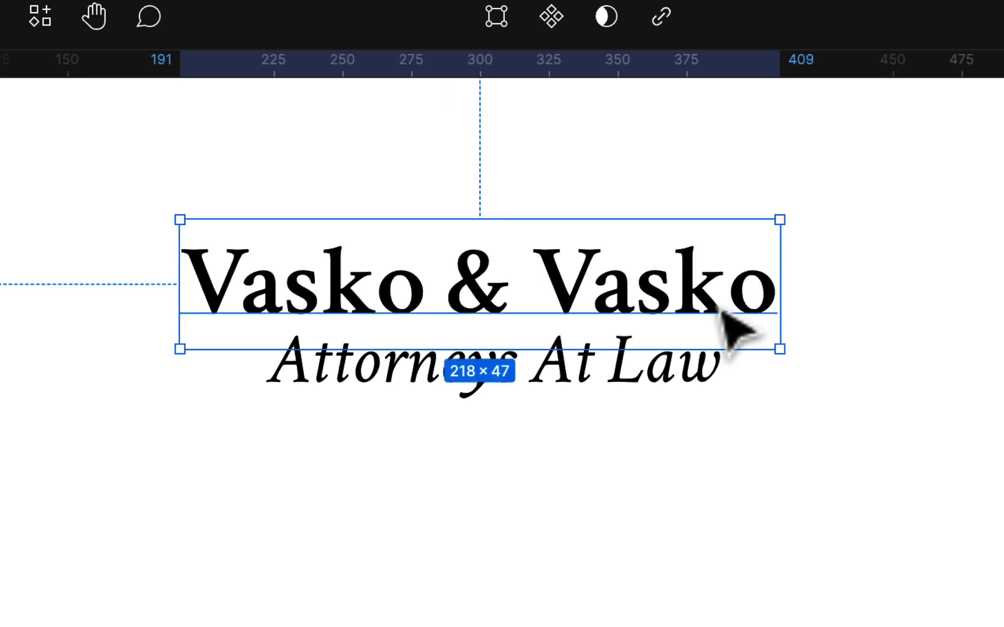
{"action": "left_click", "coordinate": [683, 504]}
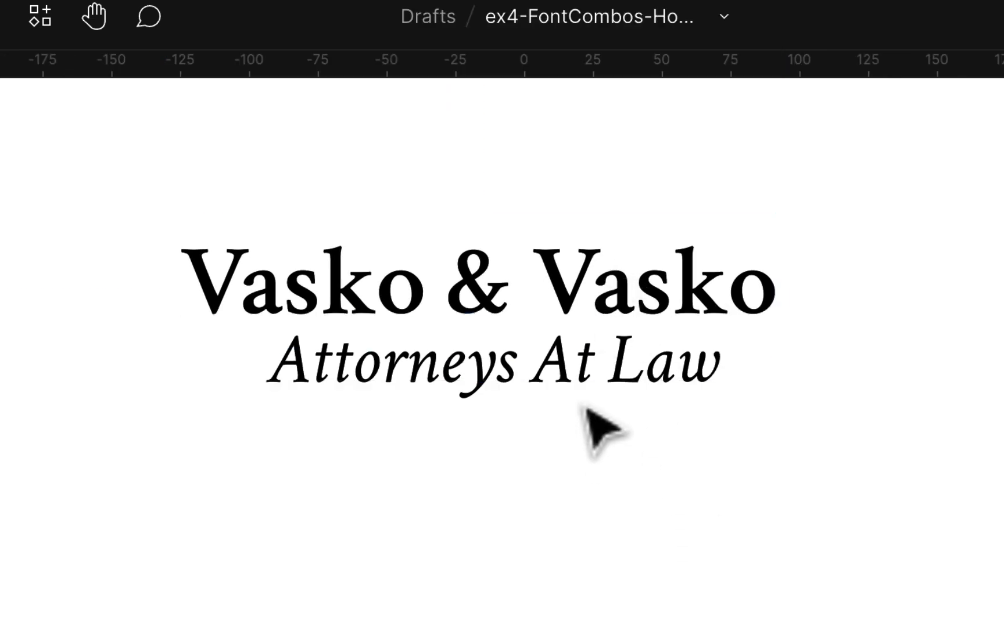
Set the "Vasko & Vasko" heading to Bold and move it to centre over "Attorneys At Law"
{"action": "left_click", "coordinate": [680, 310]}
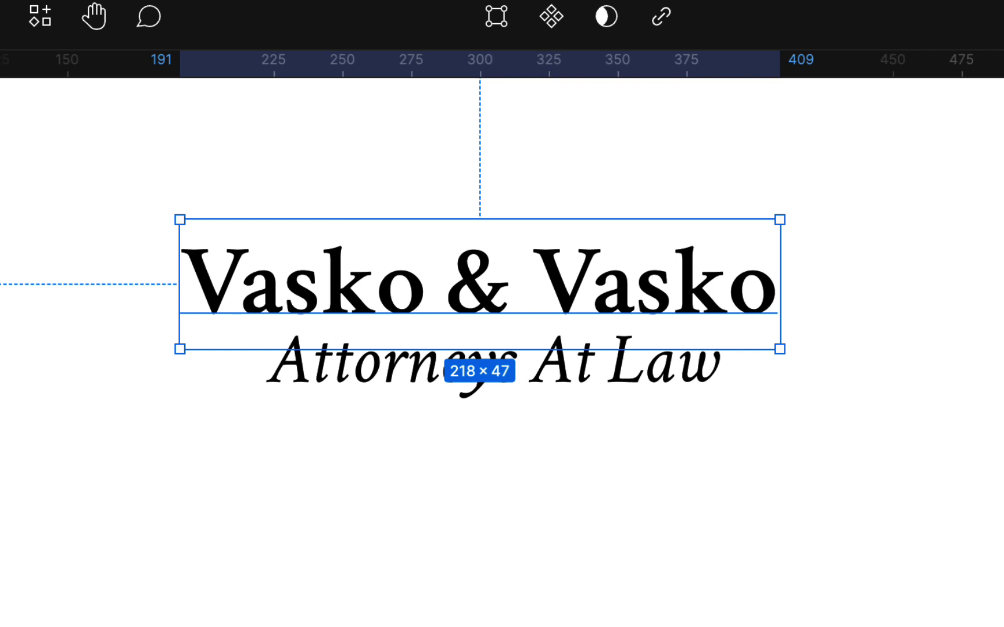
{"action": "left_click", "coordinate": [981, 574]}
{"action": "left_click", "coordinate": [910, 556]}
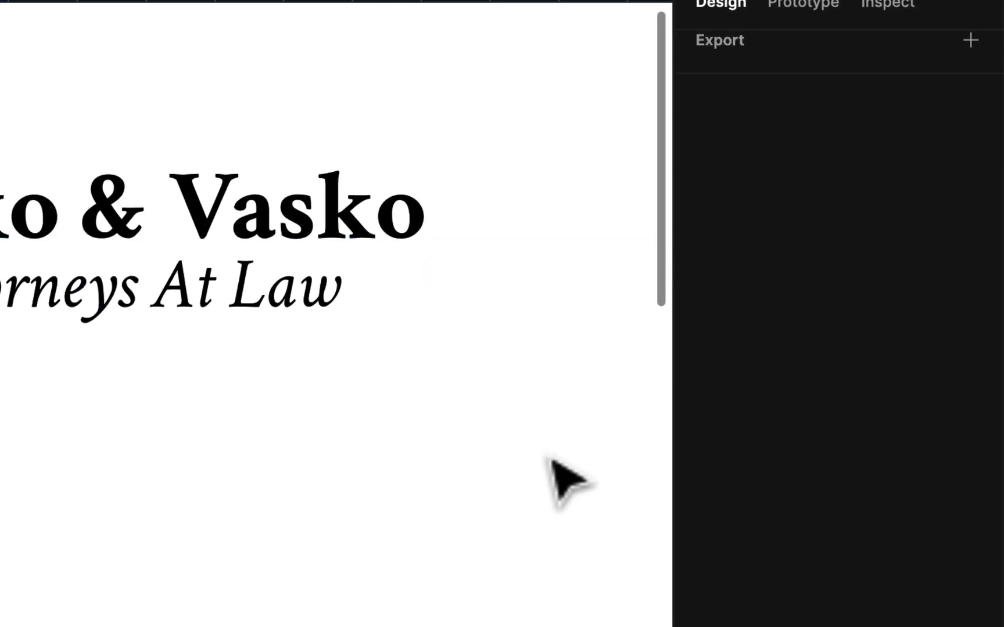
{"action": "mouse_move", "coordinate": [334, 214]}
{"action": "left_mouse_down"}
{"action": "mouse_move", "coordinate": [324, 192]}
{"action": "mouse_move", "coordinate": [325, 215]}
{"action": "left_mouse_up"}
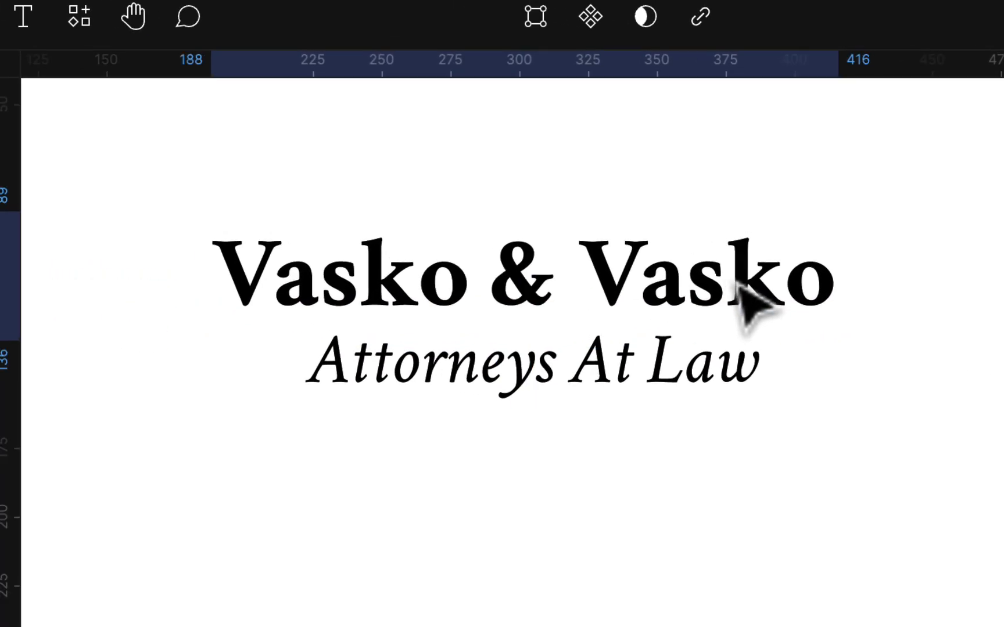
{"action": "mouse_move", "coordinate": [742, 286]}
{"action": "left_mouse_down"}
{"action": "mouse_move", "coordinate": [740, 318]}
{"action": "mouse_move", "coordinate": [746, 283]}
{"action": "left_mouse_up"}
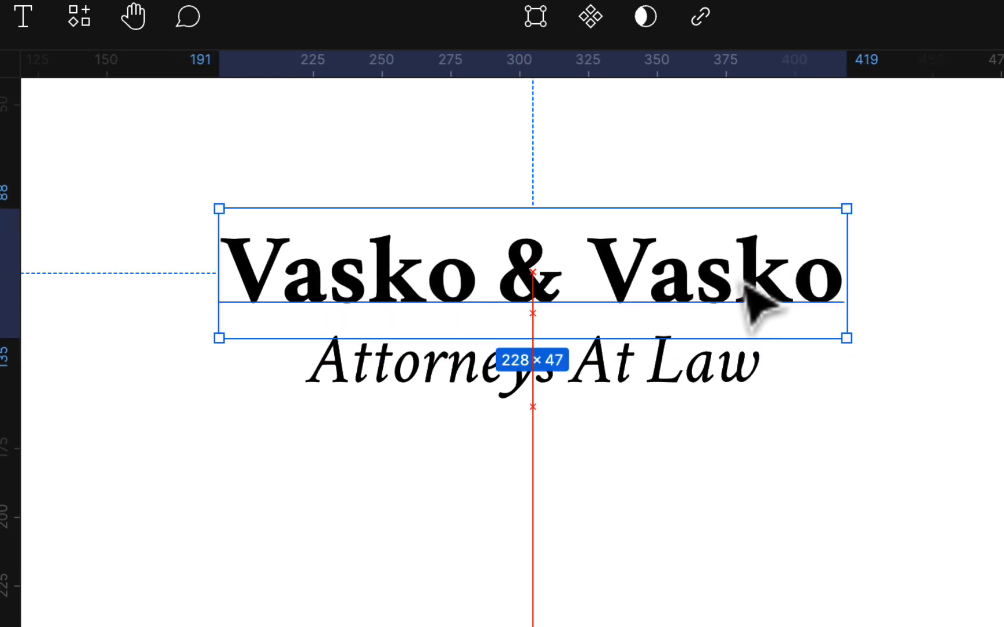
{"action": "left_click", "coordinate": [714, 496]}
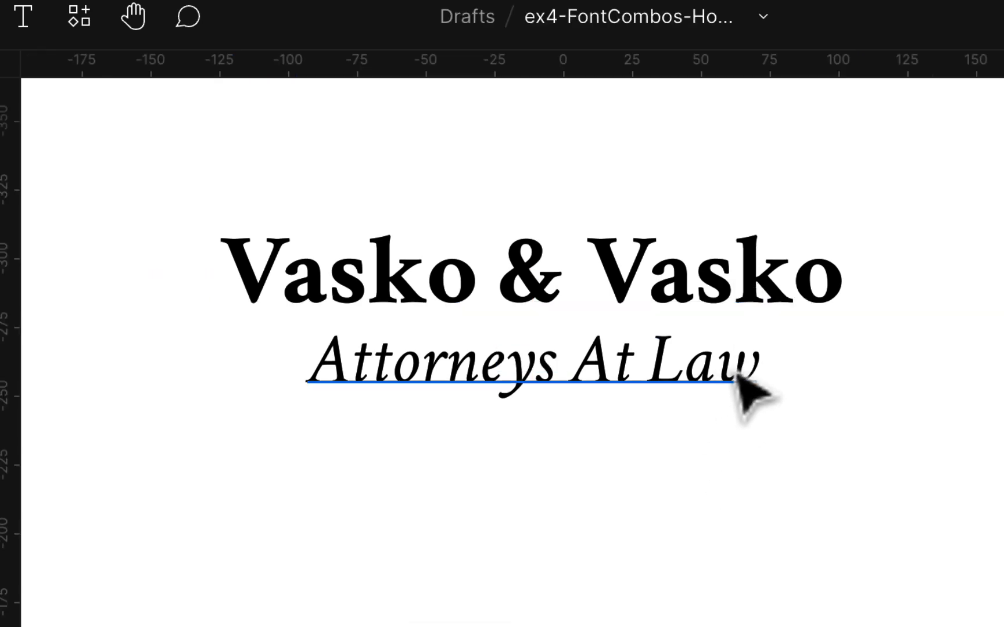
Set the letter spacing of "Attorneys At Law" to 3% and recentre the line slightly lower beneath the heading
{"action": "left_click", "coordinate": [749, 395]}
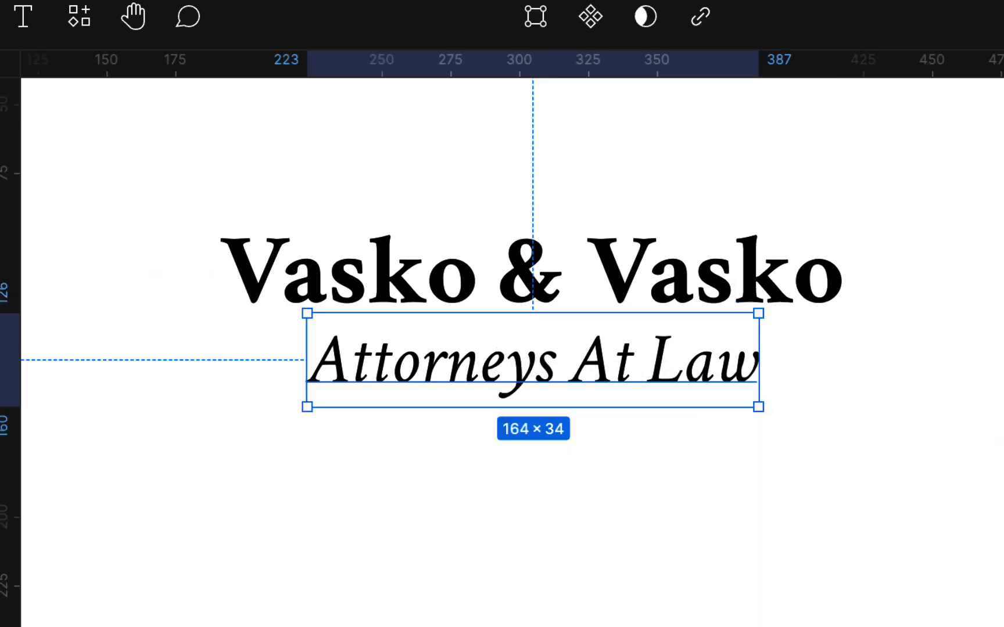
{"action": "left_click_drag", "start_coordinate": [894, 473], "coordinate": [890, 473]}
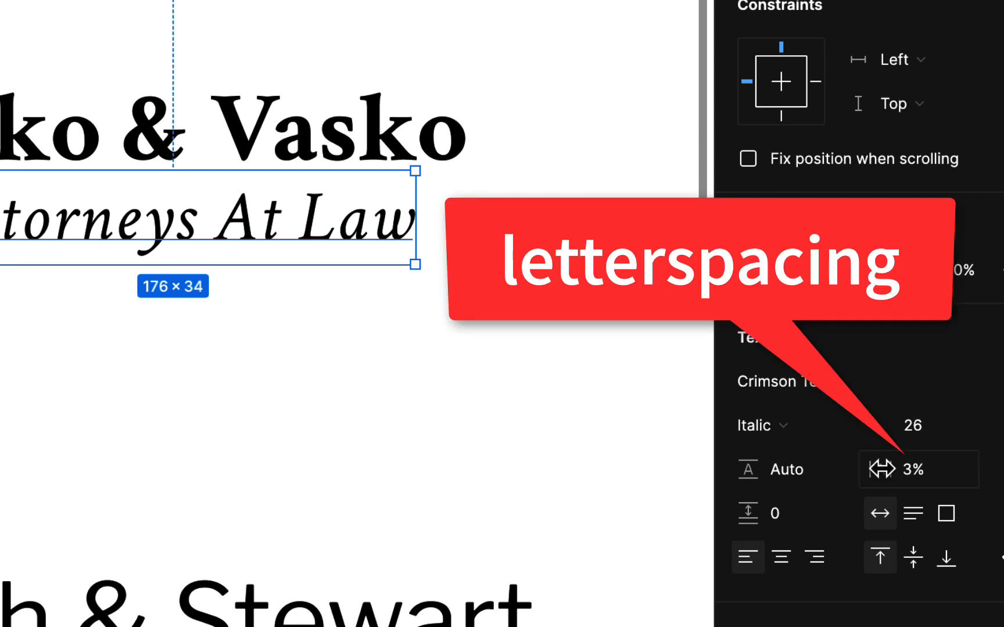
{"action": "left_click", "coordinate": [488, 358]}
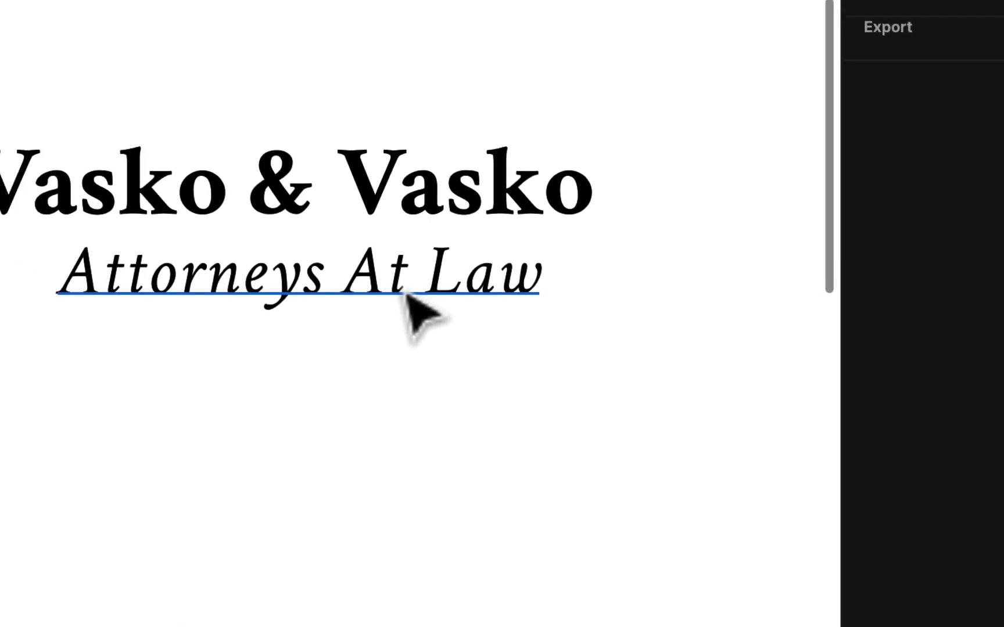
{"action": "left_click_drag", "start_coordinate": [407, 294], "coordinate": [391, 297]}
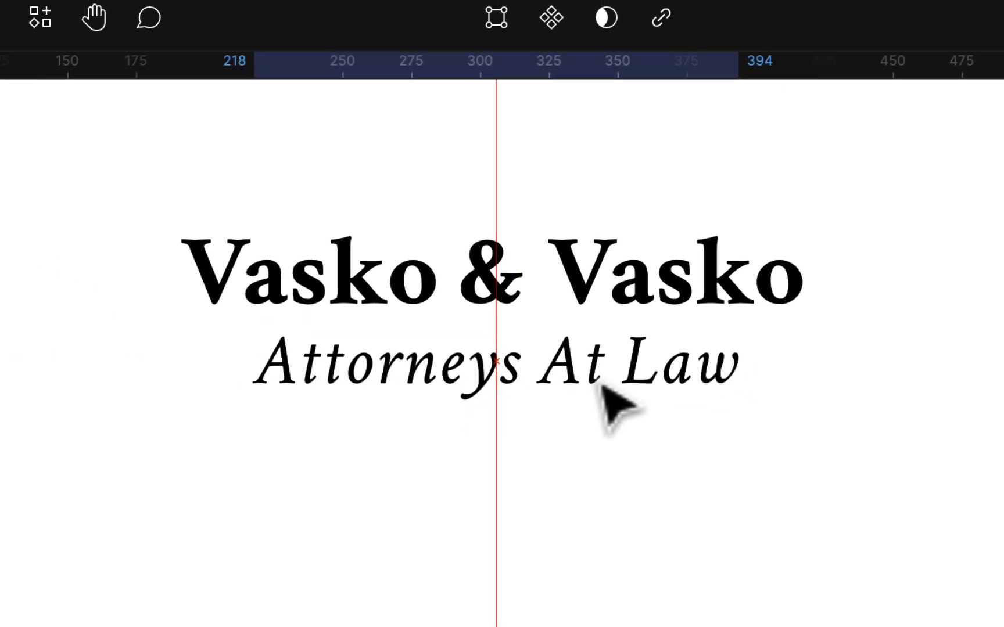
{"action": "left_click_drag", "start_coordinate": [601, 385], "coordinate": [558, 387]}
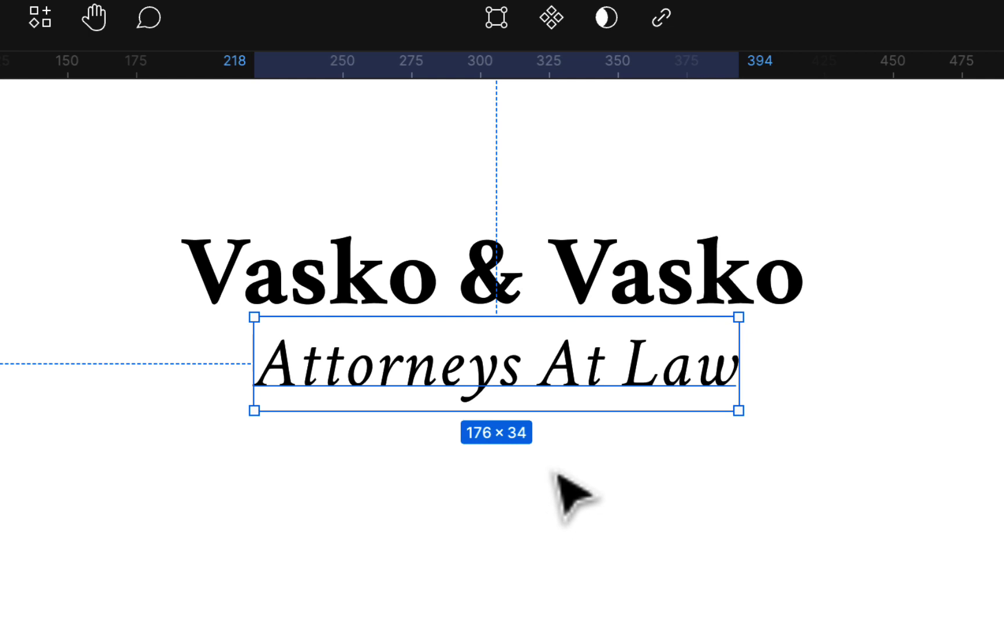
{"action": "left_click", "coordinate": [583, 485]}
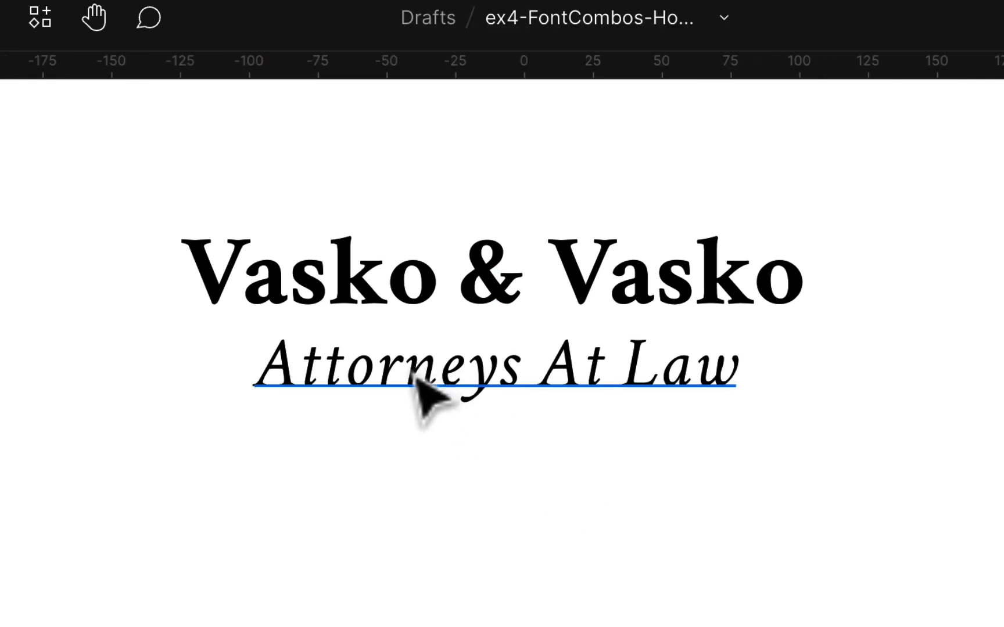
Zoom out to review the "Vasko & Vasko" and "Attorneys At Law" pairing within the Letter - 1 frame
{"action": "left_click", "coordinate": [582, 378]}
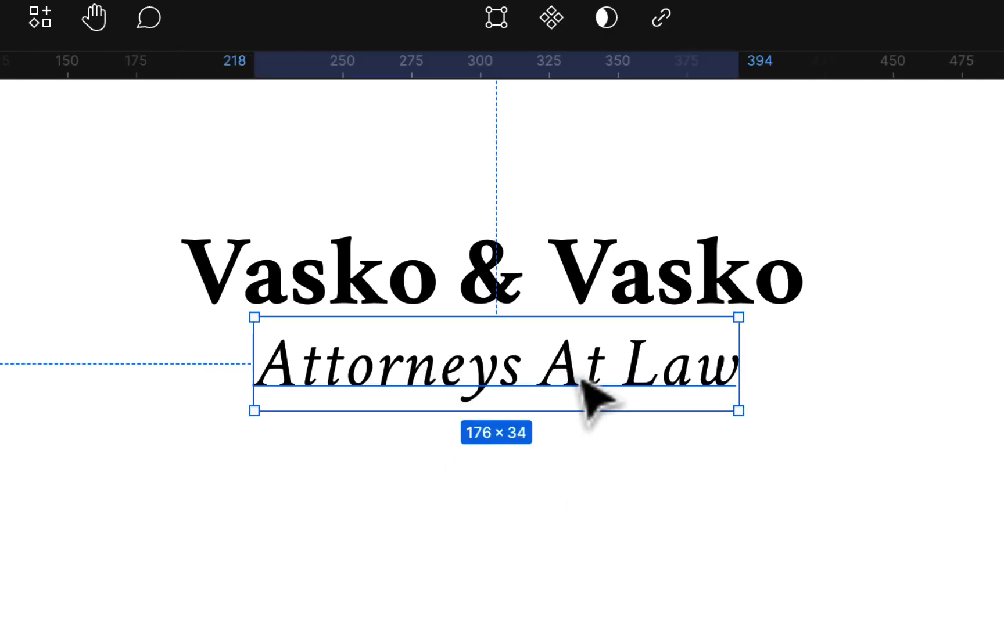
{"action": "key", "text": "shift+2"}
{"action": "key", "text": "shift+1"}
{"action": "left_click", "coordinate": [704, 493]}
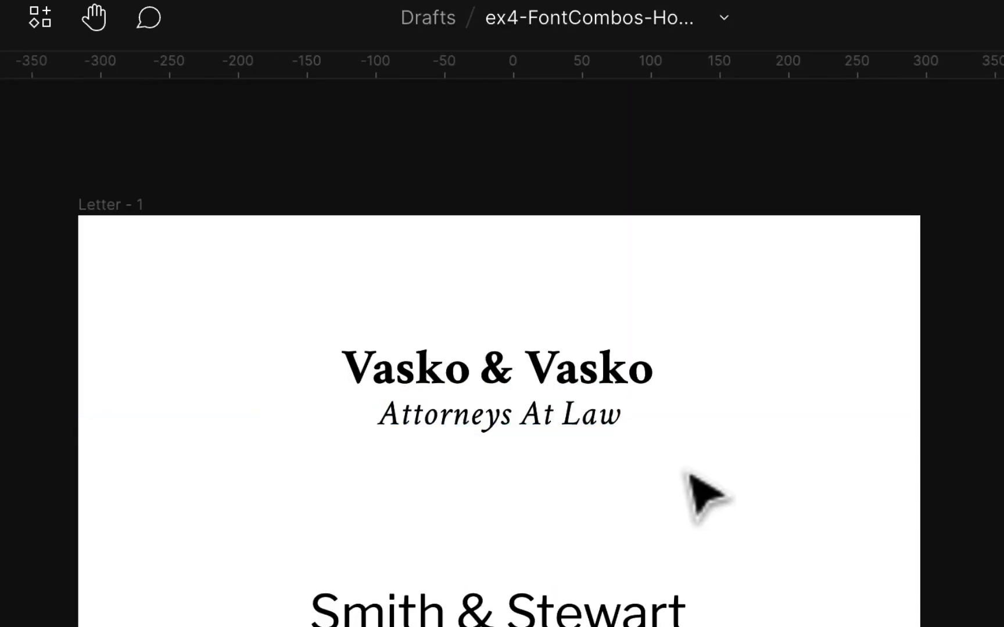
Examine the typeface and weight contrast between the "Smith & Stewart" heading and its "Certified Public Accountants" tagline
{"action": "scroll", "coordinate": [704, 494], "scroll_direction": "down", "scroll_amount": 5}
{"action": "scroll", "coordinate": [704, 493], "scroll_direction": "up", "scroll_amount": 1}
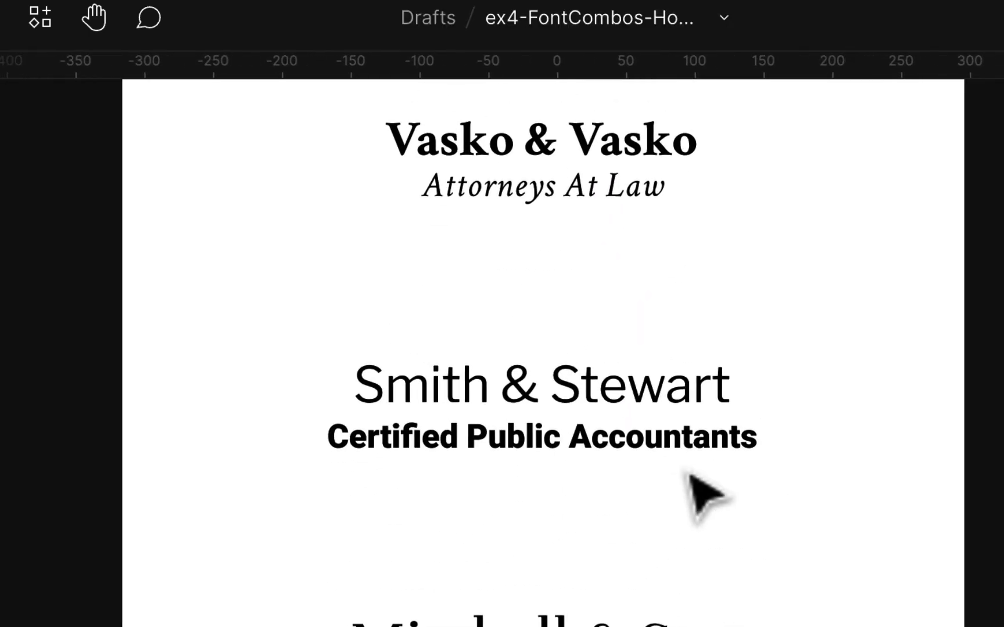
{"action": "key", "text": "plus"}
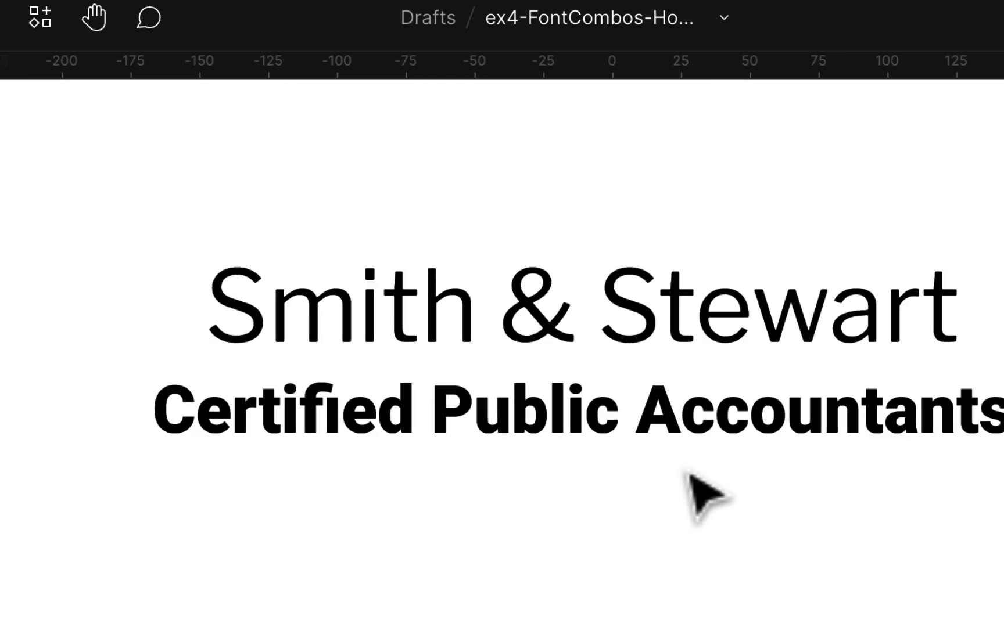
{"action": "scroll", "coordinate": [692, 476], "scroll_direction": "right", "scroll_amount": 3}
{"action": "left_click", "coordinate": [719, 351]}
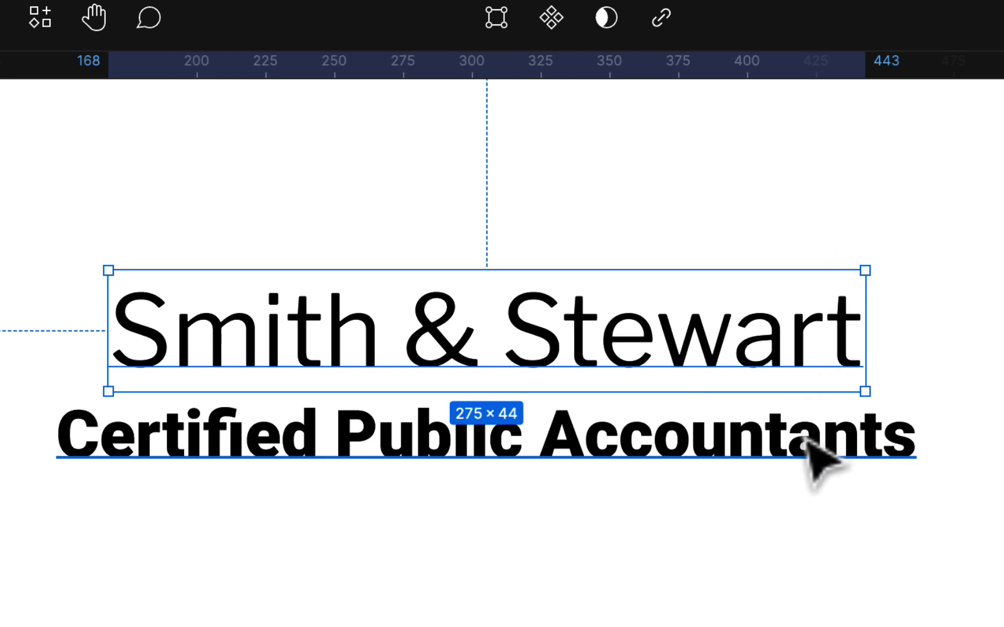
{"action": "left_click", "coordinate": [804, 446]}
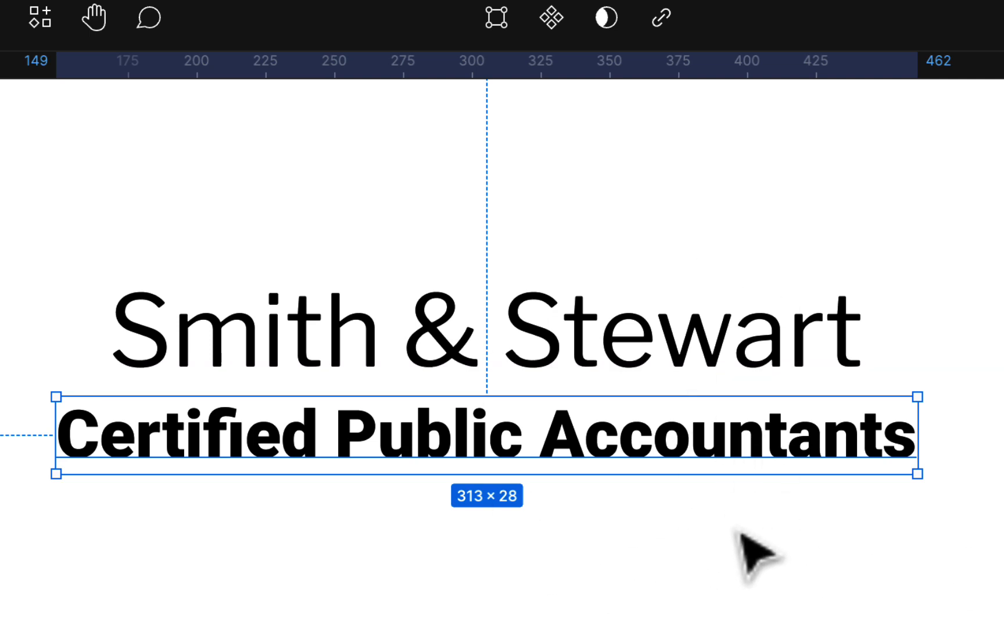
{"action": "left_click", "coordinate": [636, 326]}
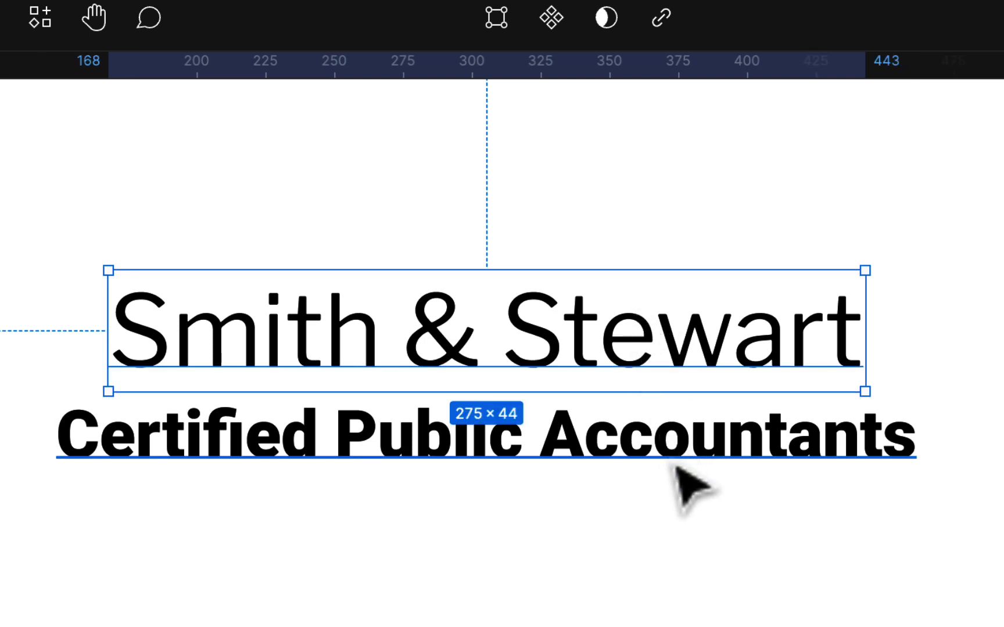
{"action": "left_click", "coordinate": [713, 586]}
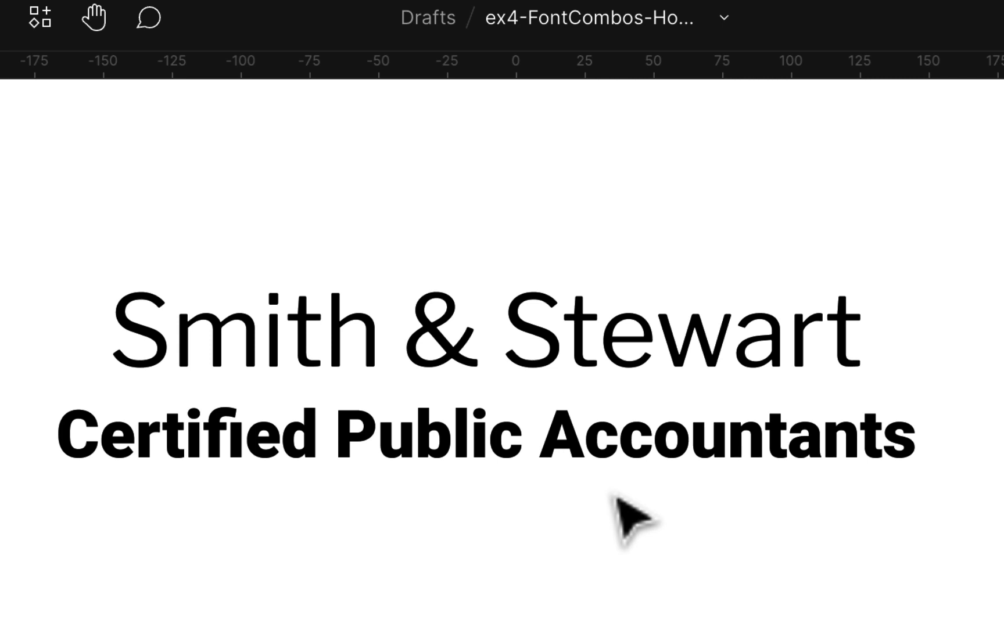
{"action": "scroll", "coordinate": [627, 471], "scroll_direction": "left", "scroll_amount": 3}
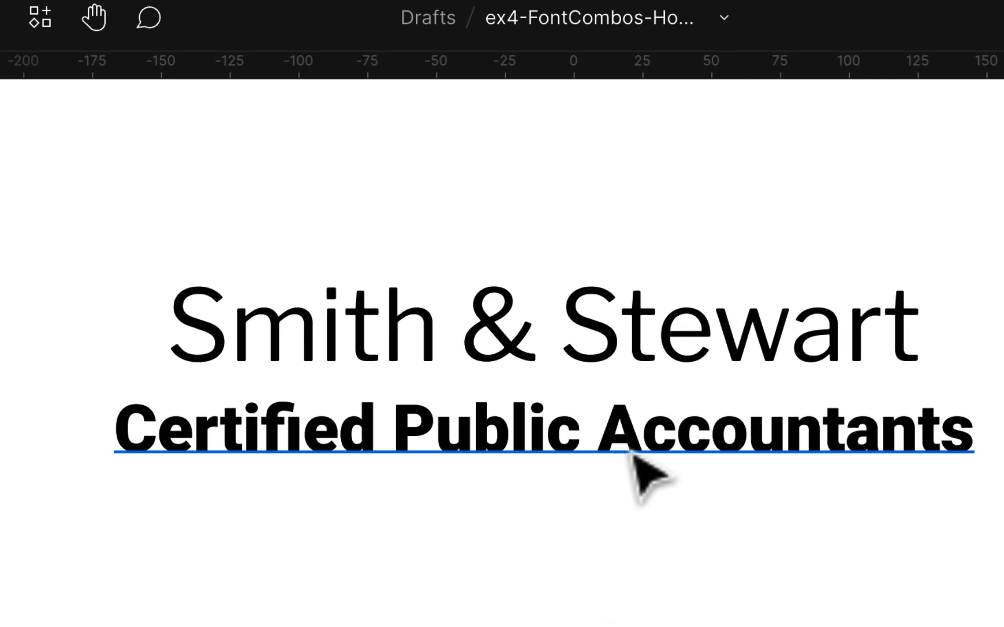
Set the "Smith & Stewart" heading to Bold and align its left edge with "Certified Public Accountants"
{"action": "left_click", "coordinate": [604, 333]}
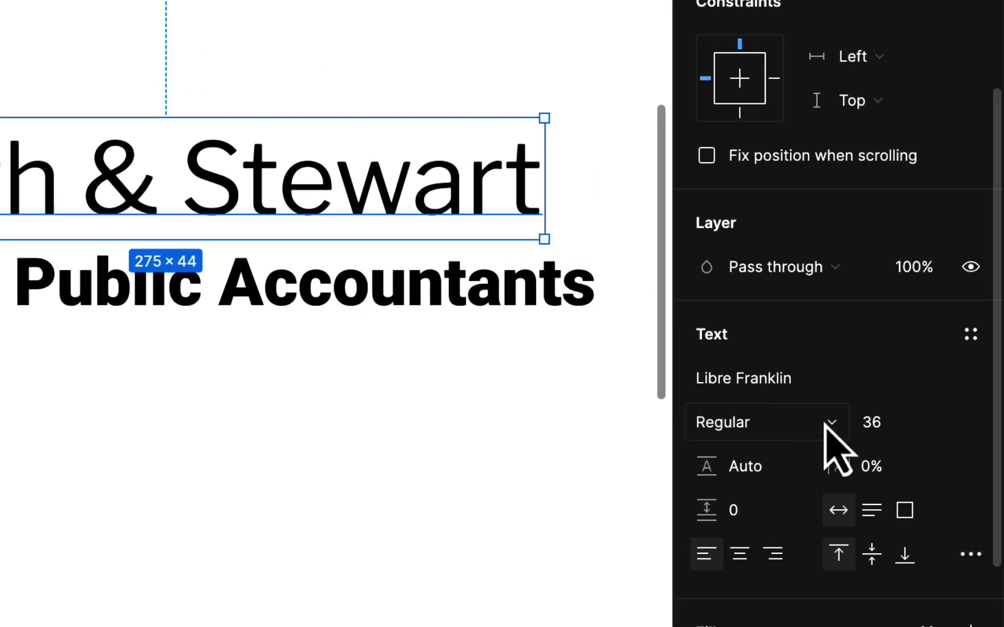
{"action": "left_click", "coordinate": [825, 420]}
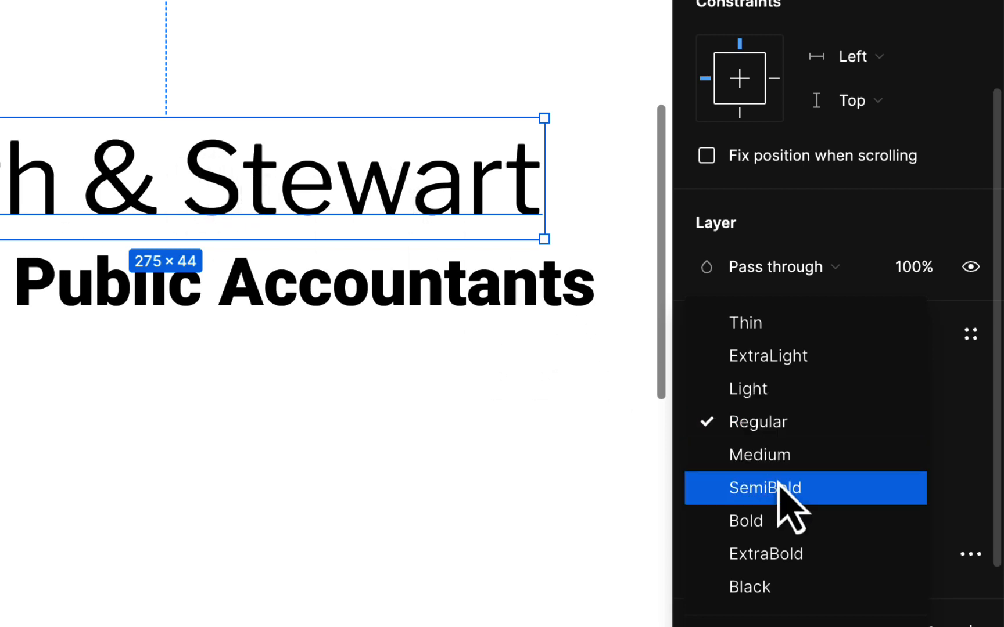
{"action": "left_click", "coordinate": [778, 517]}
{"action": "left_click_drag", "start_coordinate": [412, 209], "coordinate": [365, 207]}
{"action": "left_click", "coordinate": [514, 414]}
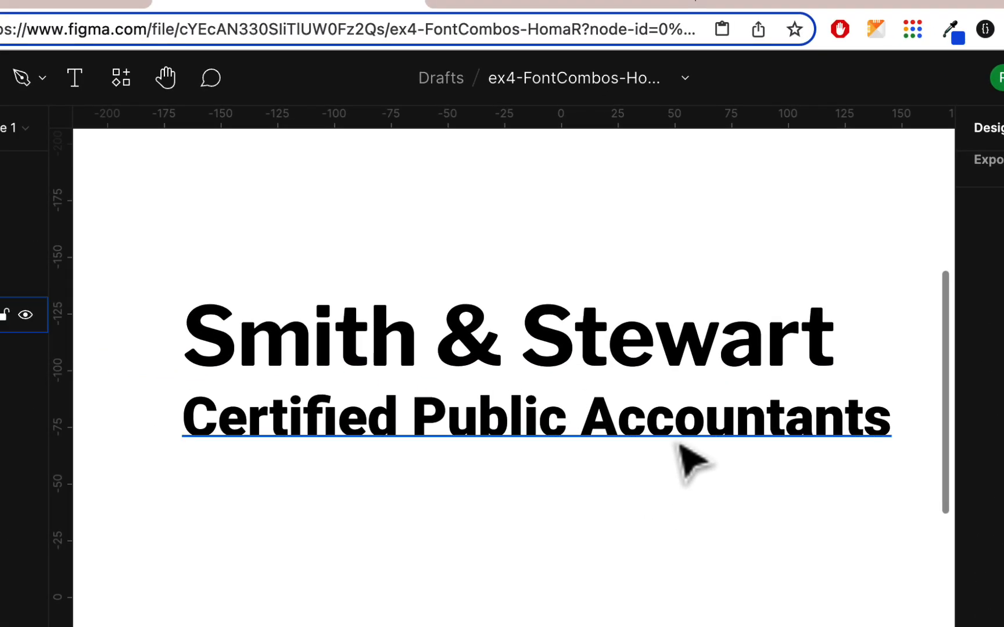
Change the "Certified Public Accountants" font to Libre Franklin and centre the line beneath "Smith & Stewart"
{"action": "left_click", "coordinate": [677, 439]}
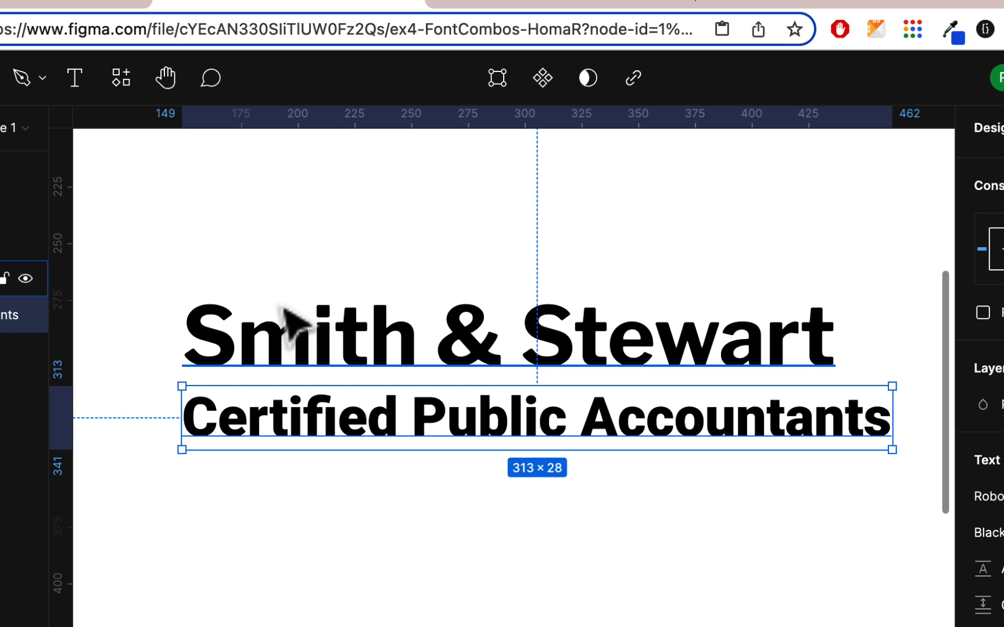
{"action": "left_click", "coordinate": [987, 533]}
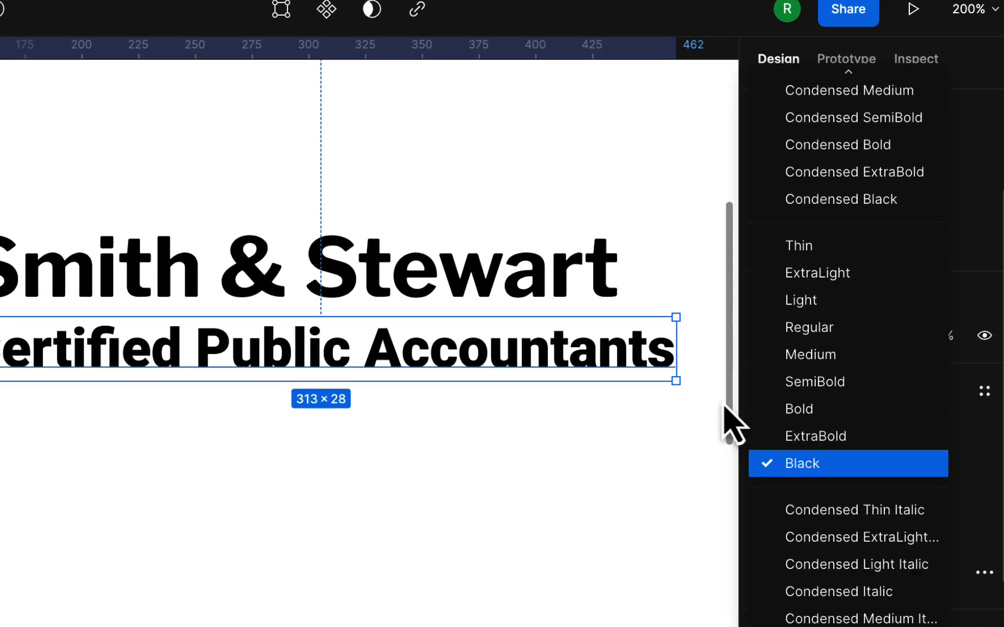
{"action": "left_click", "coordinate": [942, 475]}
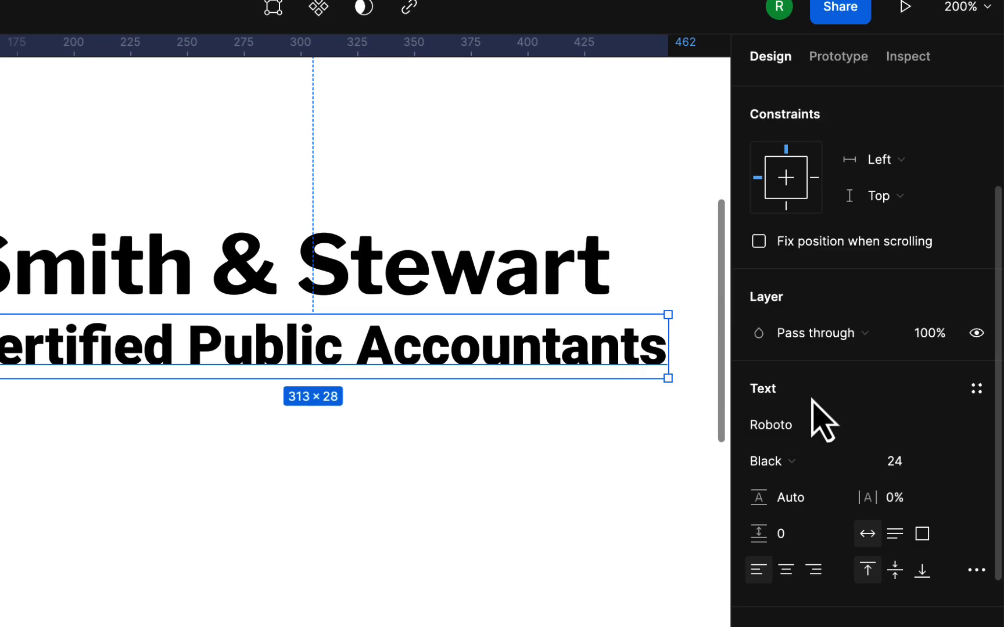
{"action": "left_click", "coordinate": [979, 425]}
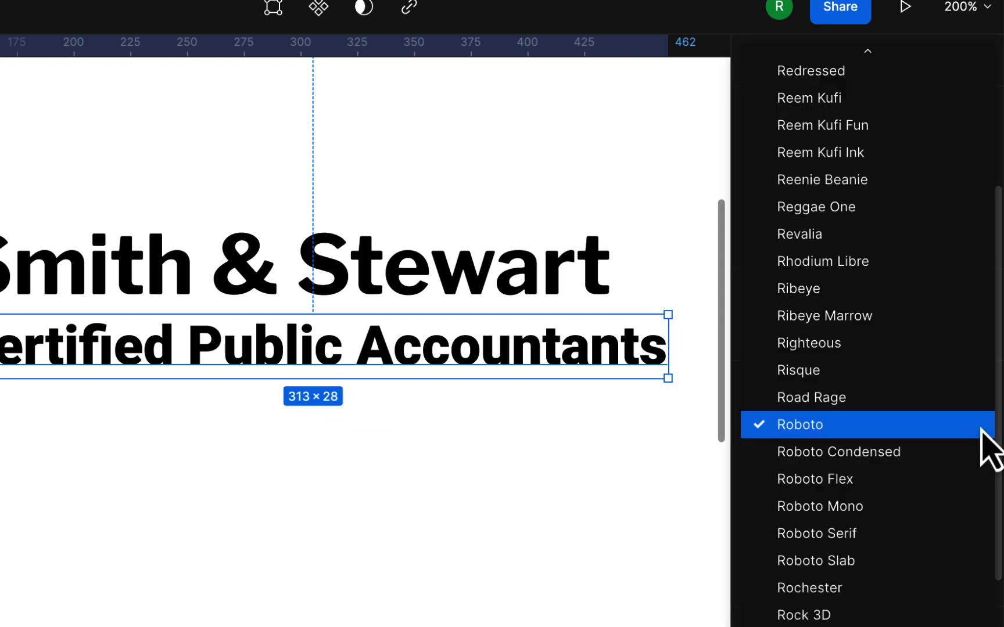
{"action": "scroll", "coordinate": [990, 447], "scroll_direction": "up", "scroll_amount": 10}
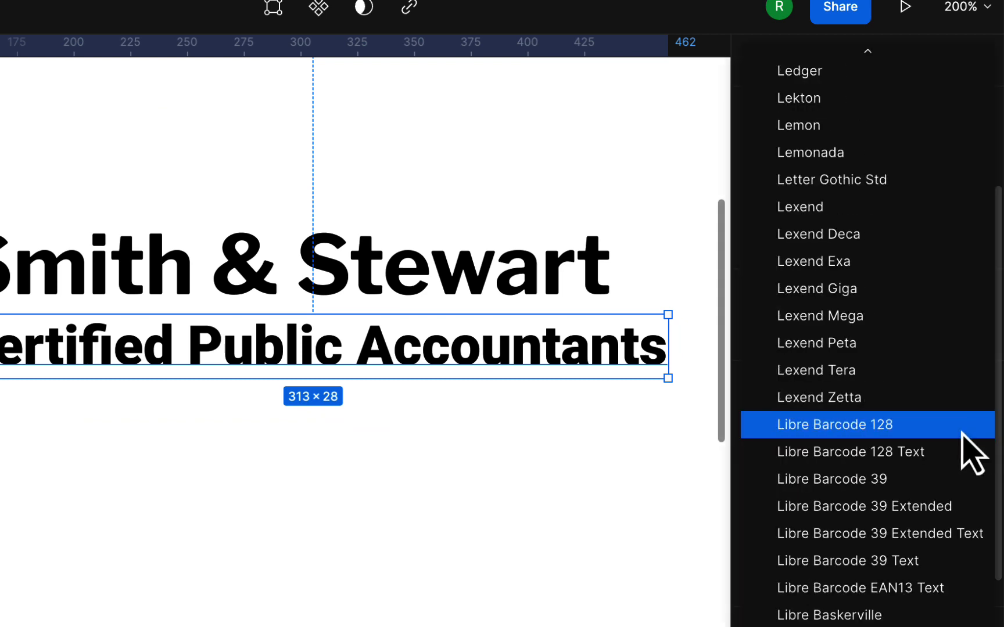
{"action": "scroll", "coordinate": [906, 473], "scroll_direction": "down", "scroll_amount": 5}
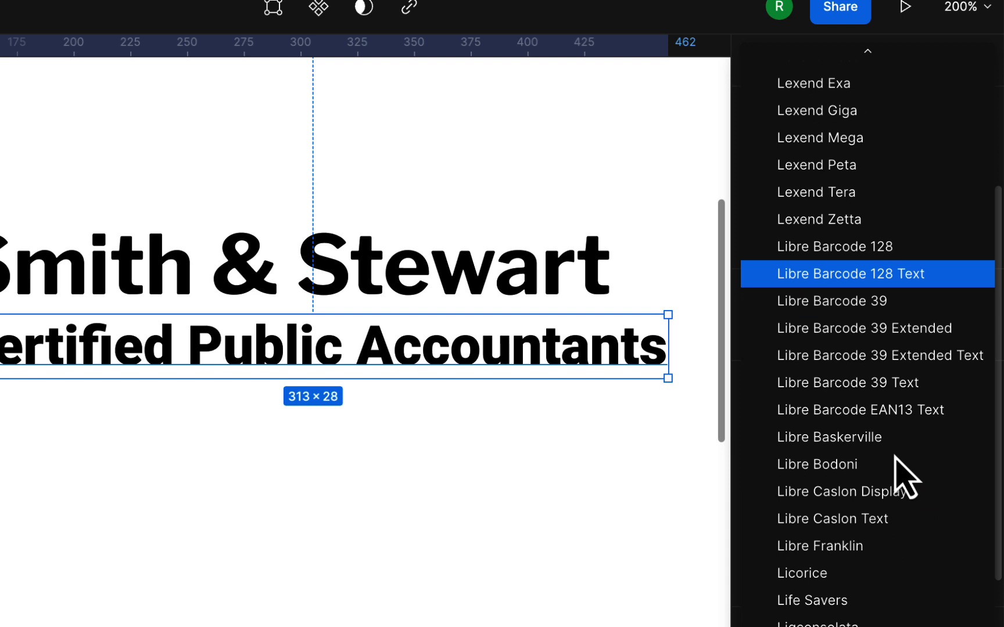
{"action": "left_click", "coordinate": [862, 546]}
{"action": "left_click_drag", "start_coordinate": [580, 368], "coordinate": [530, 368]}
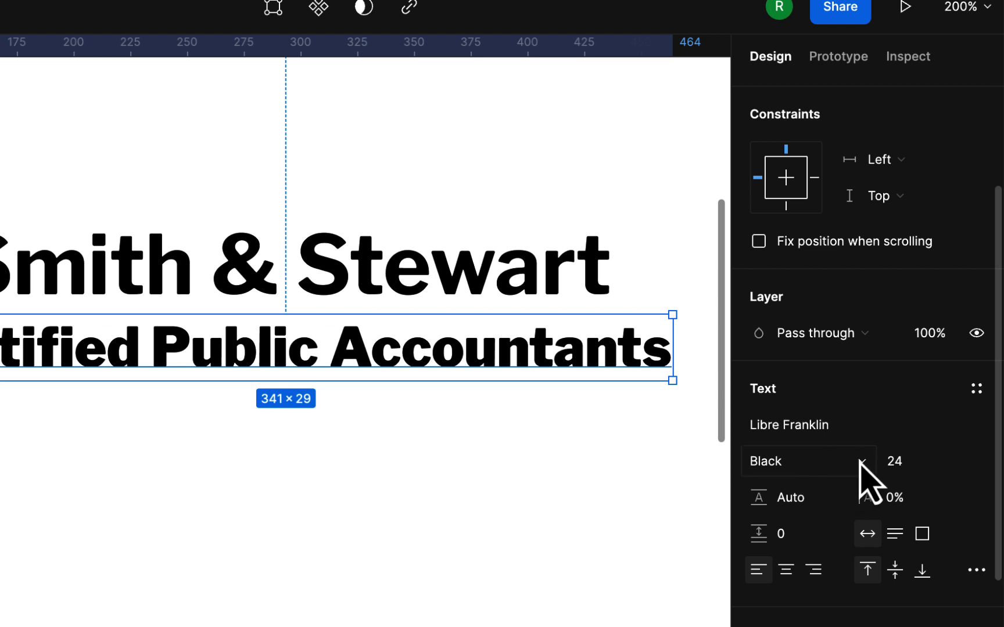
Set the weight of "Certified Public Accountants" to Light and recentre it beneath the heading
{"action": "left_click", "coordinate": [863, 462]}
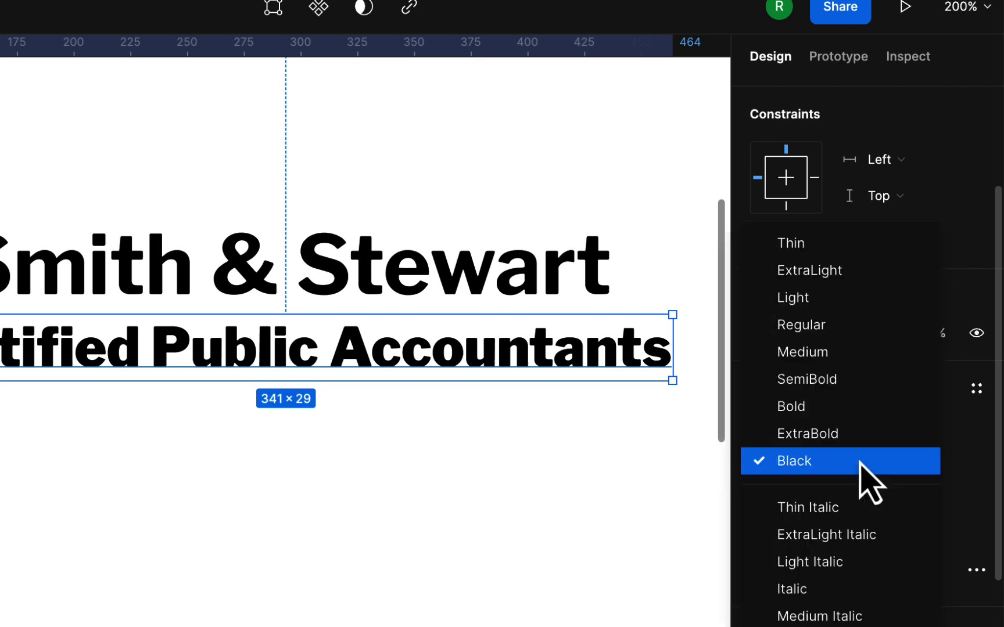
{"action": "left_click", "coordinate": [820, 299]}
{"action": "left_click_drag", "start_coordinate": [433, 370], "coordinate": [459, 370]}
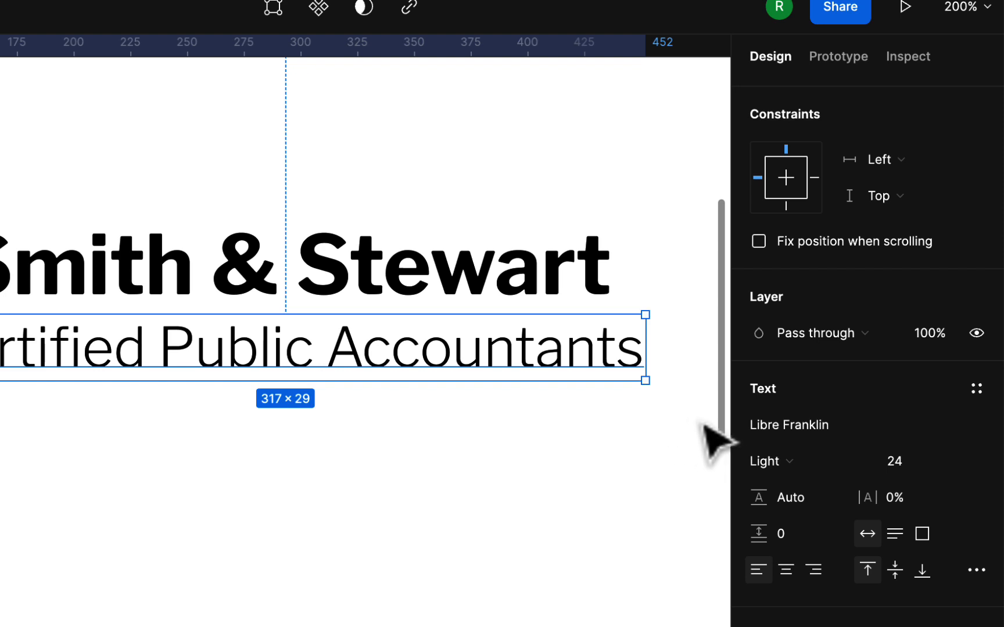
Set the font size of "Certified Public Accountants" to 20 and recentre it beneath "Smith & Stewart"
{"action": "left_click", "coordinate": [951, 467]}
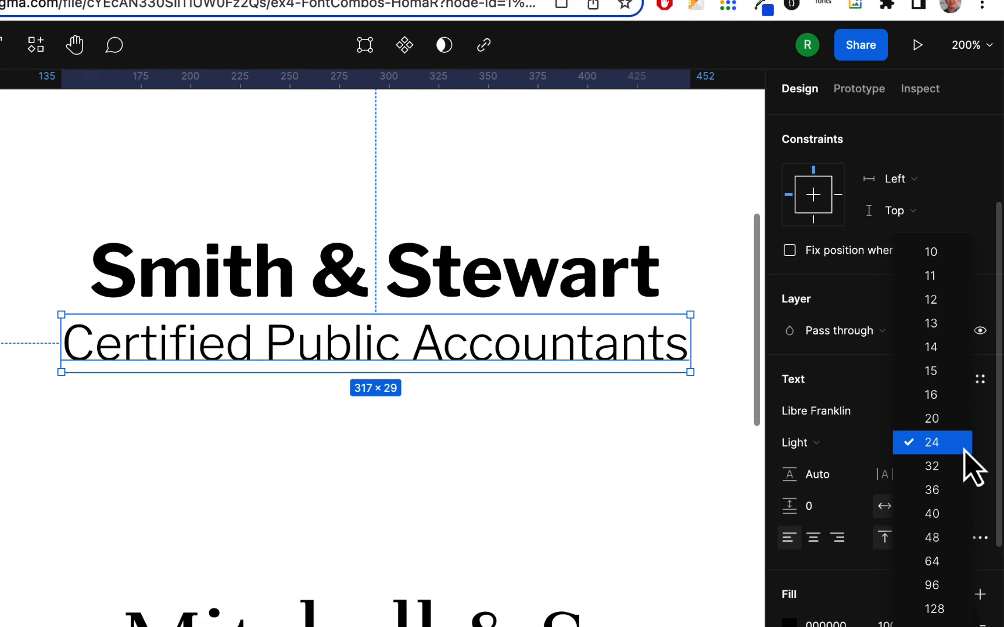
{"action": "left_click", "coordinate": [950, 434]}
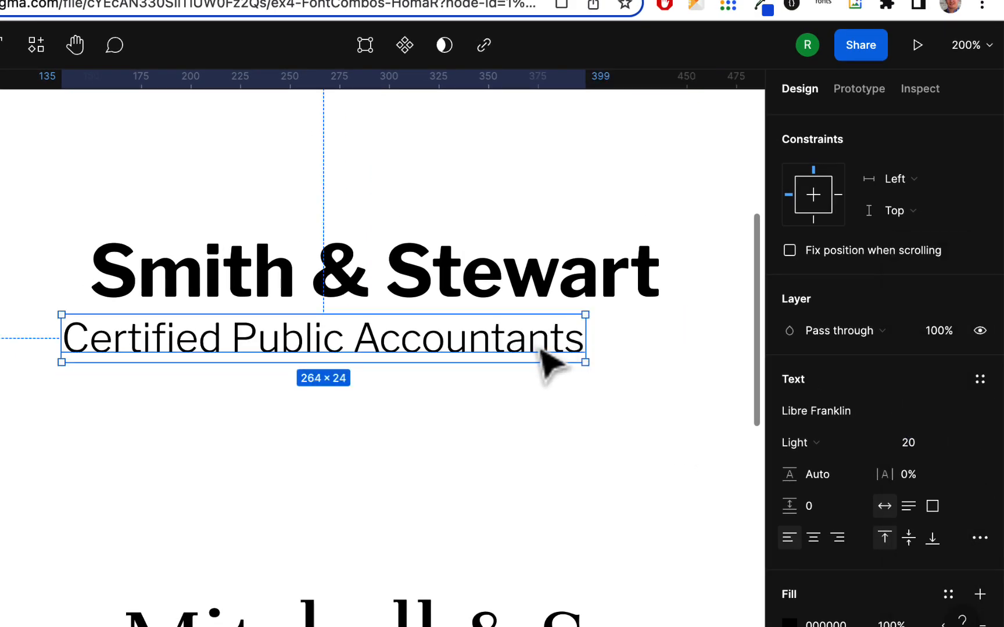
{"action": "left_click_drag", "start_coordinate": [541, 349], "coordinate": [592, 347]}
{"action": "left_click", "coordinate": [575, 407]}
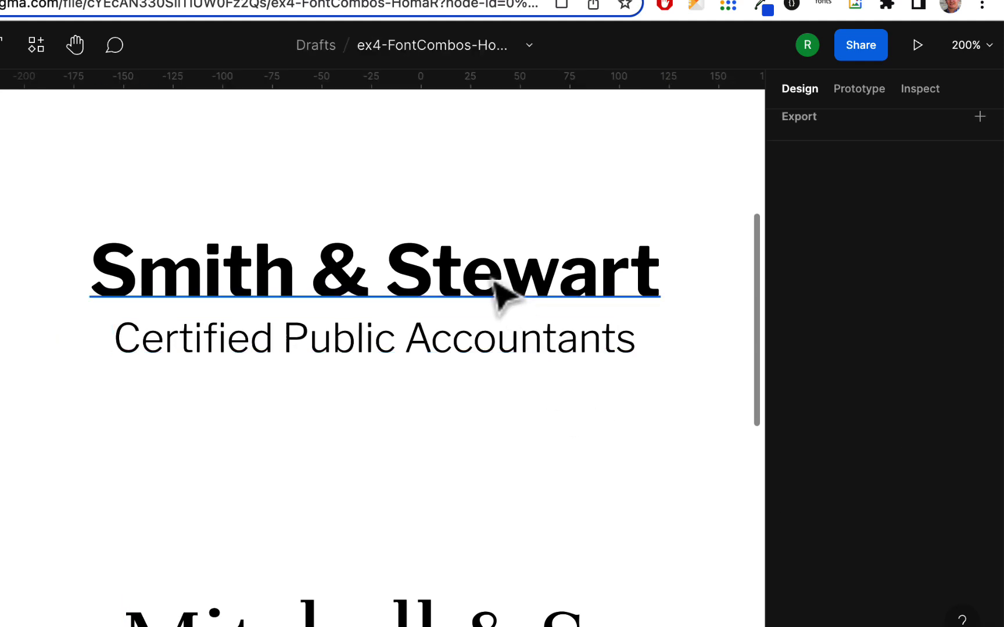
Change the font of the "Smith & Stewart" heading to Crimson Pro
{"action": "left_click", "coordinate": [436, 270]}
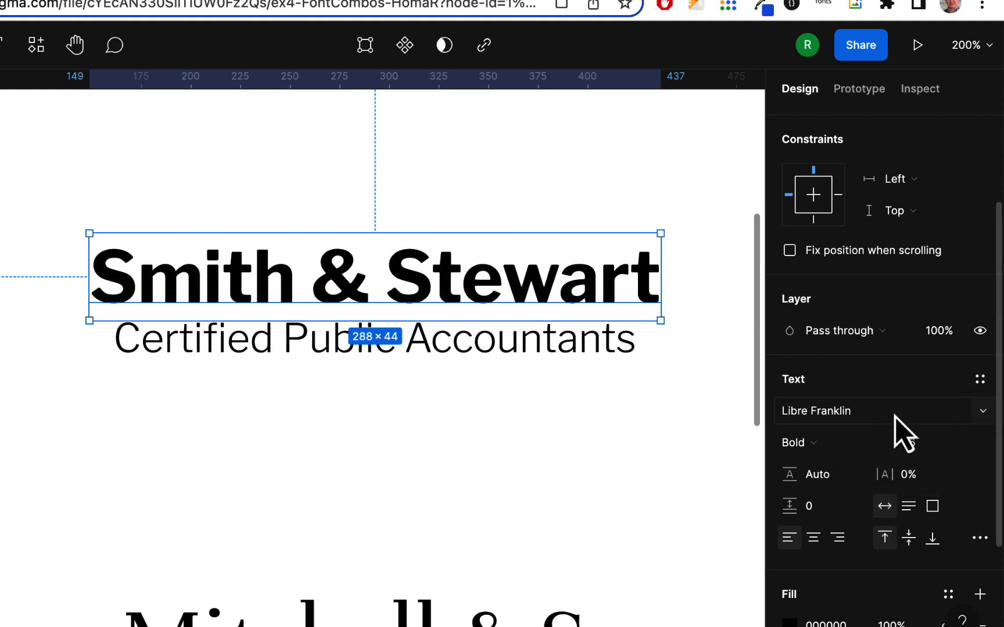
{"action": "left_click", "coordinate": [981, 411]}
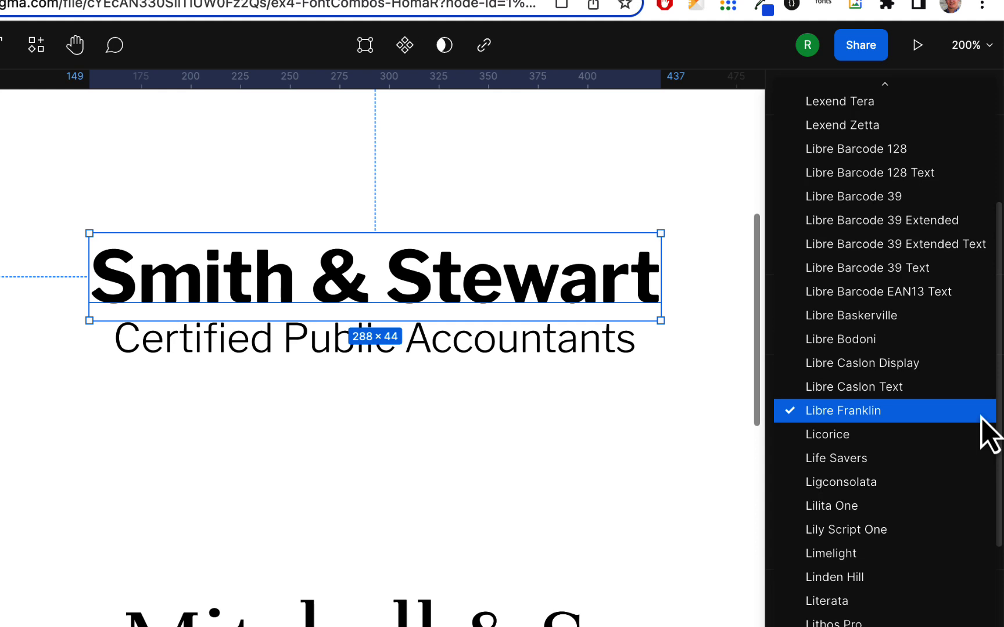
{"action": "scroll", "coordinate": [981, 414], "scroll_direction": "up", "scroll_amount": 20}
{"action": "scroll", "coordinate": [982, 414], "scroll_direction": "down", "scroll_amount": 2}
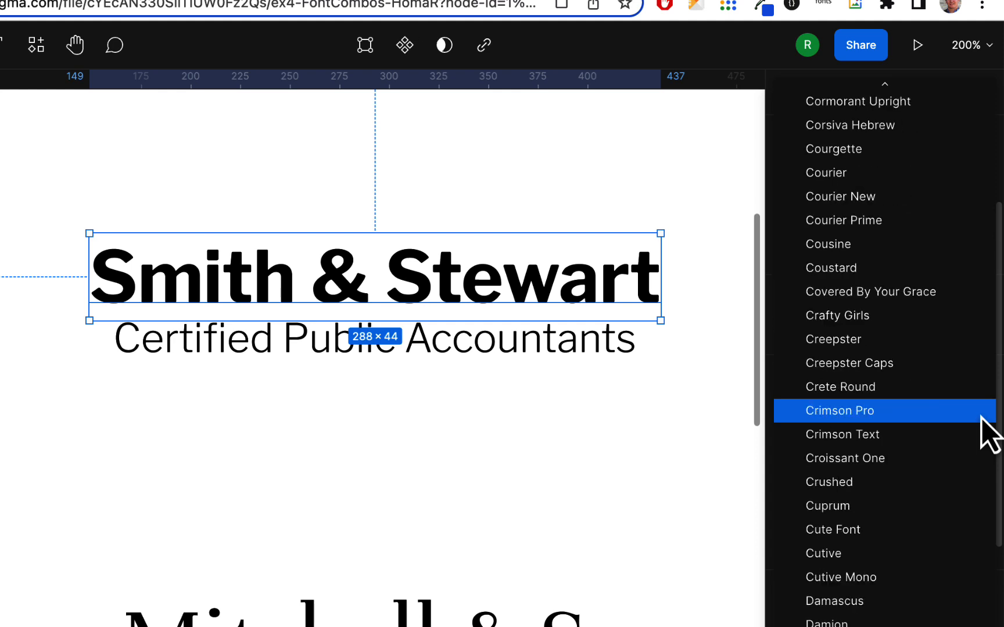
{"action": "left_click", "coordinate": [879, 411]}
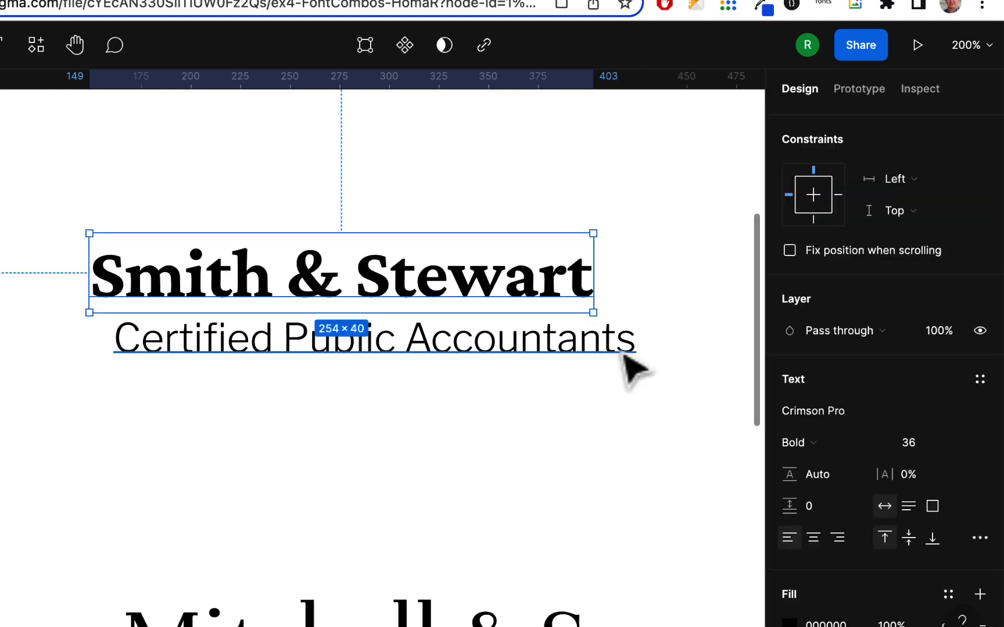
Set the "Smith & Stewart" heading's font size to 40 and centre it over "Certified Public Accountants"
{"action": "left_click", "coordinate": [959, 442]}
{"action": "left_click", "coordinate": [960, 467]}
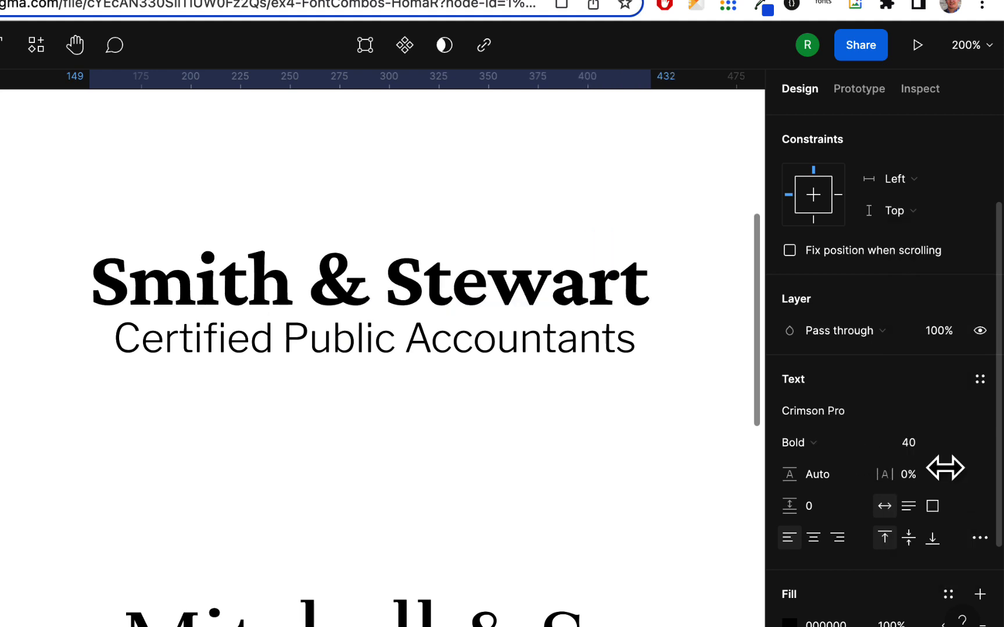
{"action": "left_click_drag", "start_coordinate": [558, 292], "coordinate": [564, 296]}
{"action": "left_click", "coordinate": [531, 409]}
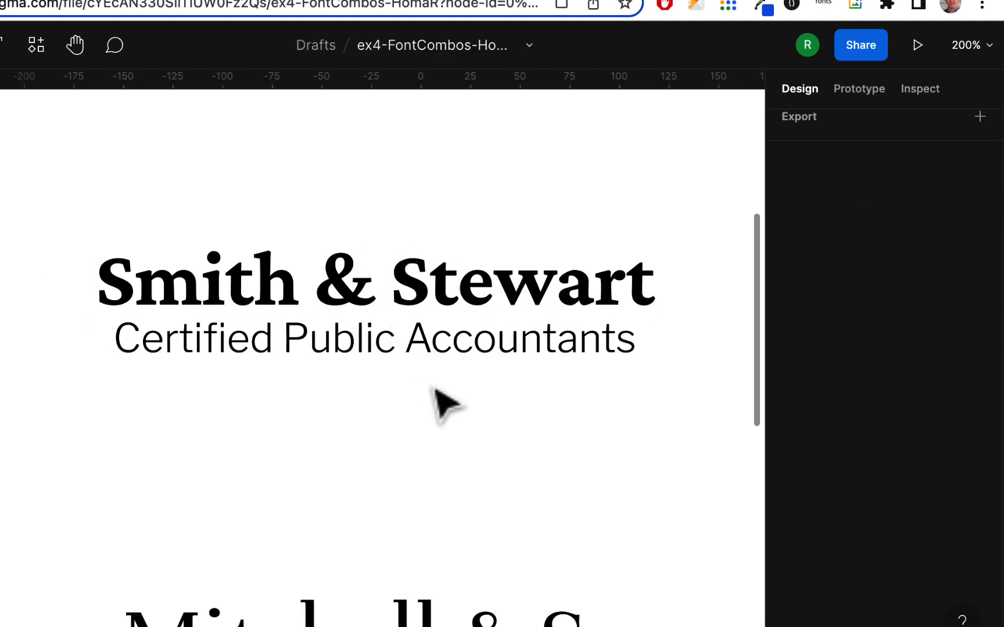
{"action": "left_click", "coordinate": [546, 353]}
{"action": "left_click", "coordinate": [445, 405]}
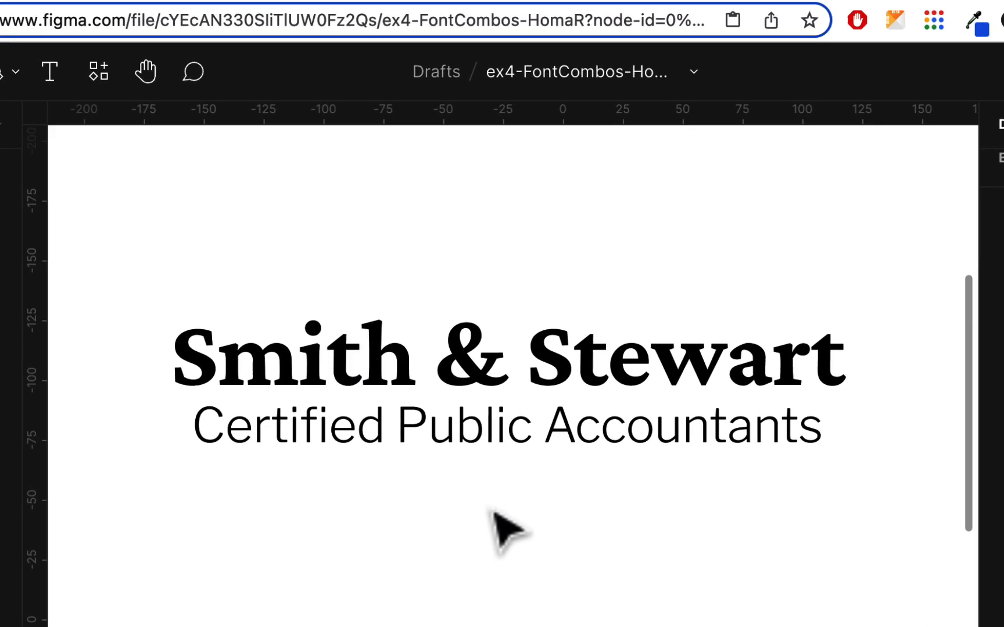
Set the font size of "Certified Public Accountants" to 18 and centre it slightly lower beneath the heading
{"action": "left_click", "coordinate": [661, 450]}
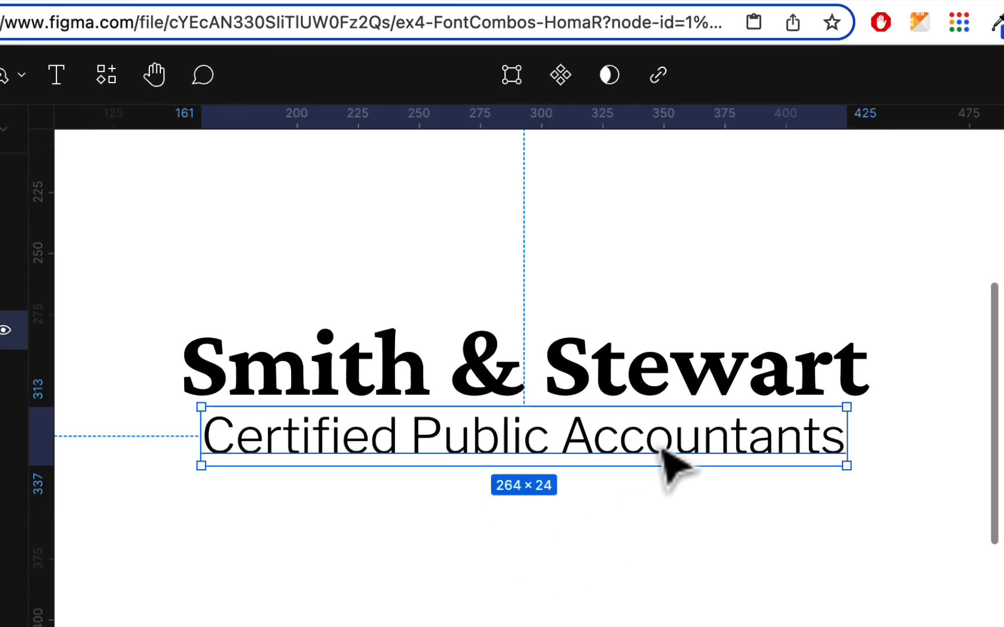
{"action": "left_click", "coordinate": [935, 482]}
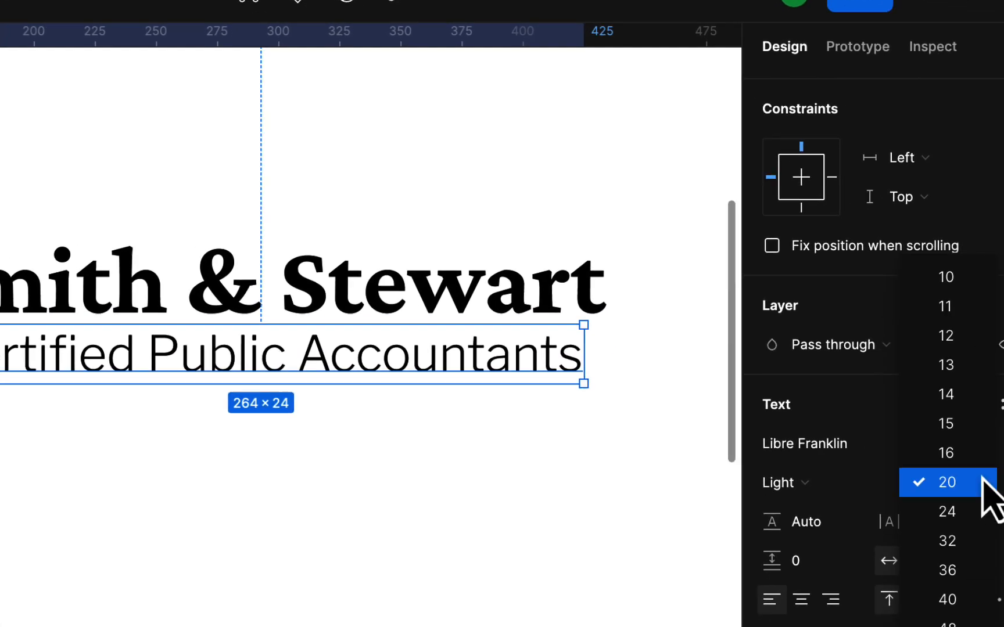
{"action": "left_click", "coordinate": [945, 441]}
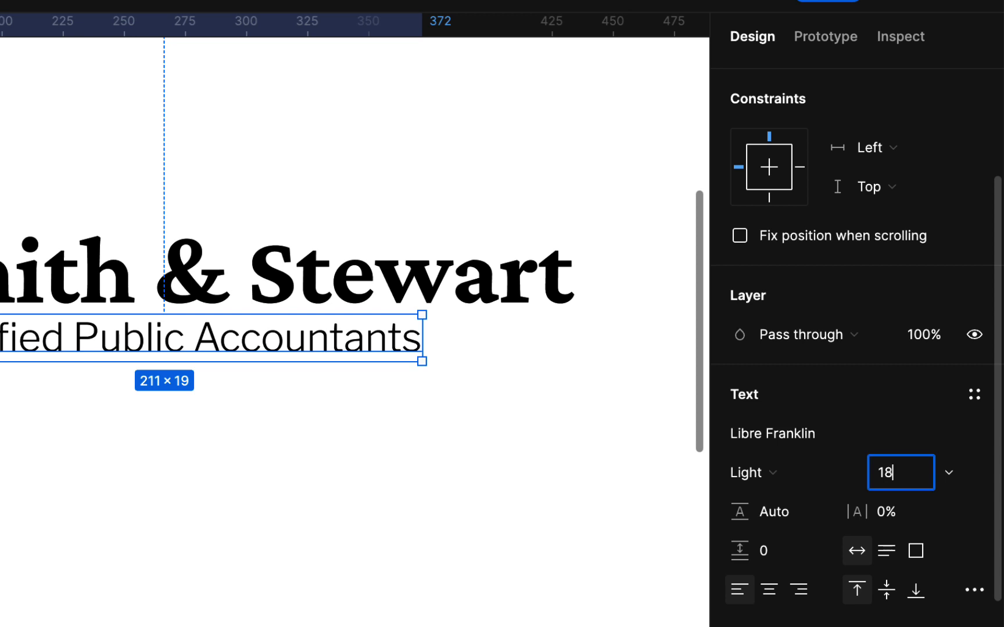
{"action": "type", "text": "18"}
{"action": "key", "text": "Return"}
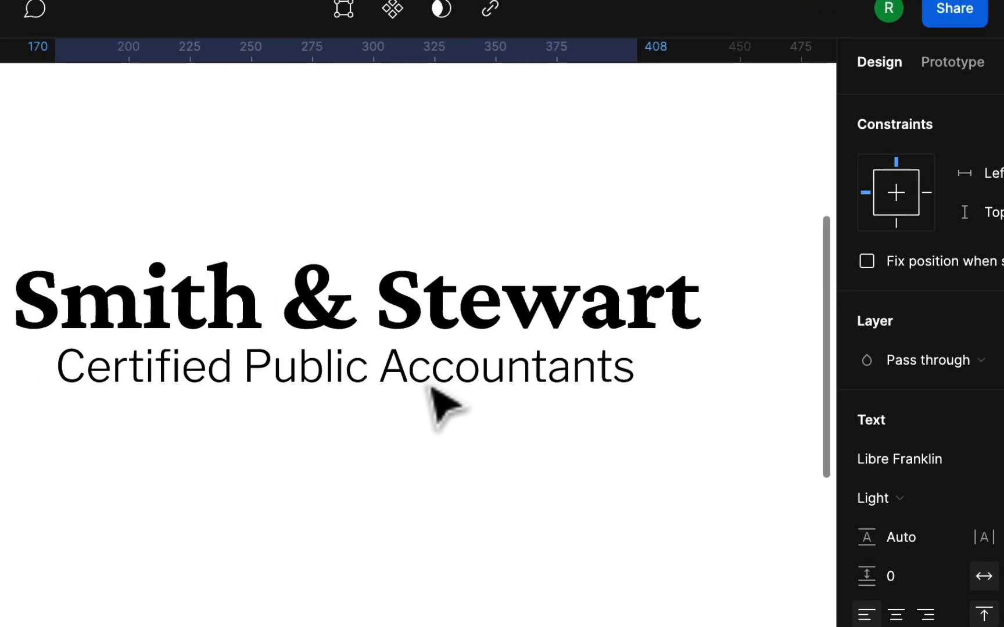
{"action": "left_click_drag", "start_coordinate": [431, 388], "coordinate": [436, 391]}
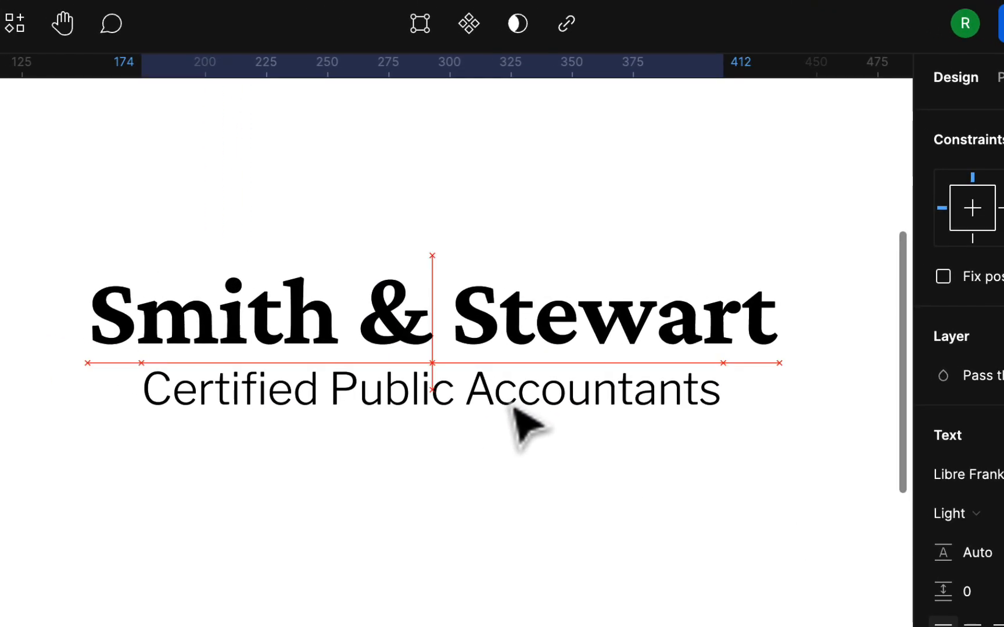
{"action": "left_click", "coordinate": [554, 457]}
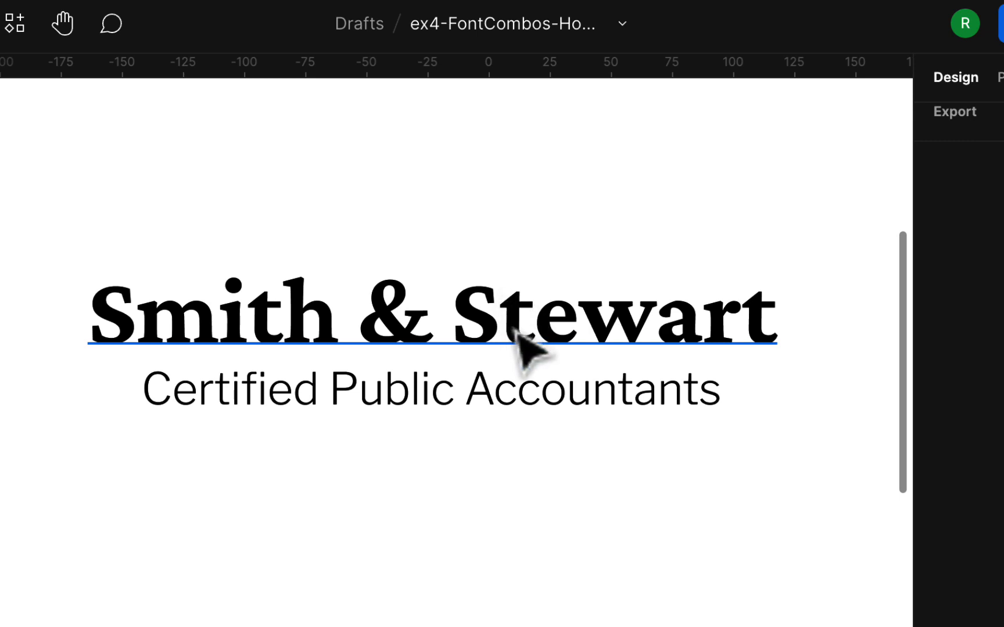
Compare the font pairings of Vasko & Vasko, Smith & Stewart and Mitchell & Son across the frame
{"action": "scroll", "coordinate": [517, 336], "scroll_direction": "up", "scroll_amount": 10}
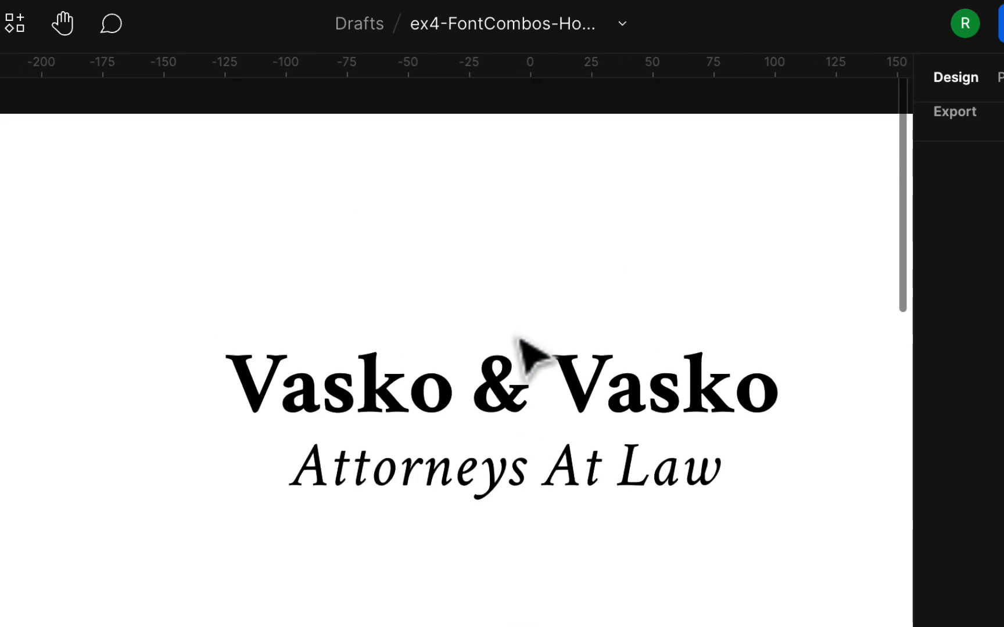
{"action": "scroll", "coordinate": [525, 349], "scroll_direction": "down", "scroll_amount": 10}
{"action": "scroll", "coordinate": [525, 349], "scroll_direction": "up", "scroll_amount": 6}
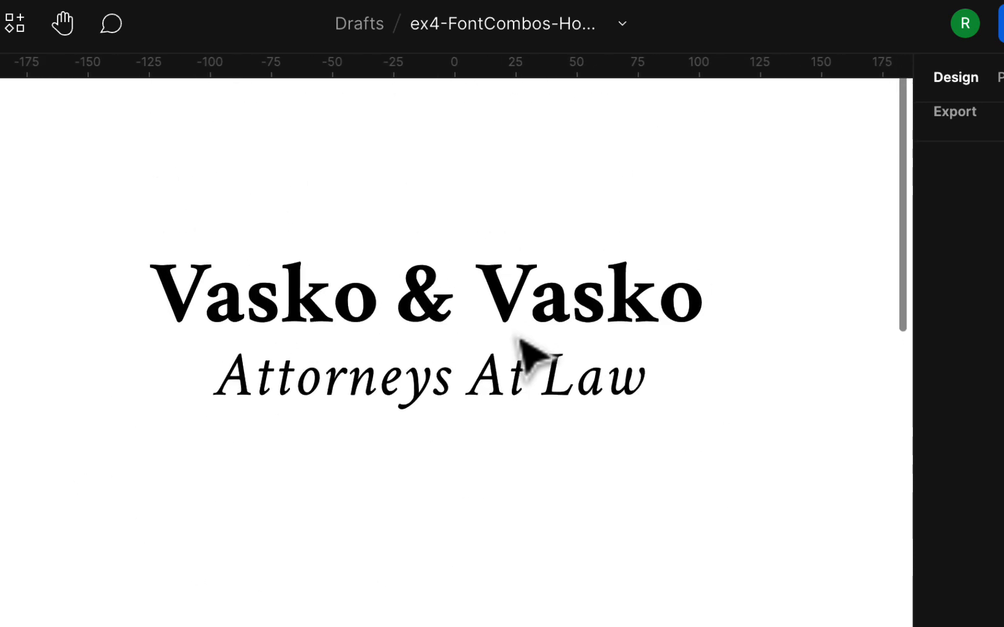
{"action": "scroll", "coordinate": [520, 343], "scroll_direction": "down", "scroll_amount": 5}
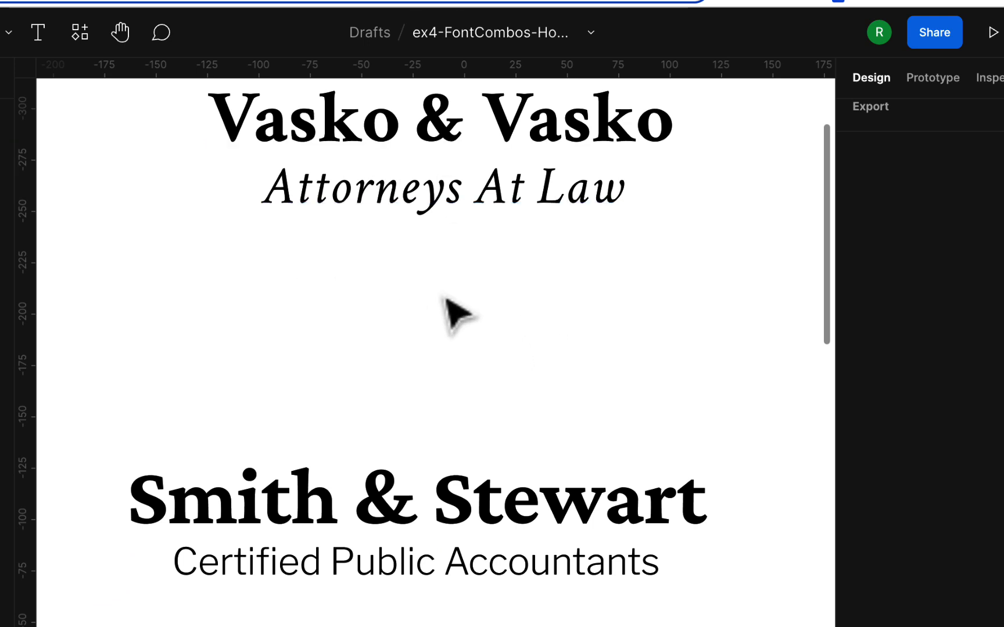
{"action": "scroll", "coordinate": [446, 299], "scroll_direction": "down", "scroll_amount": 10}
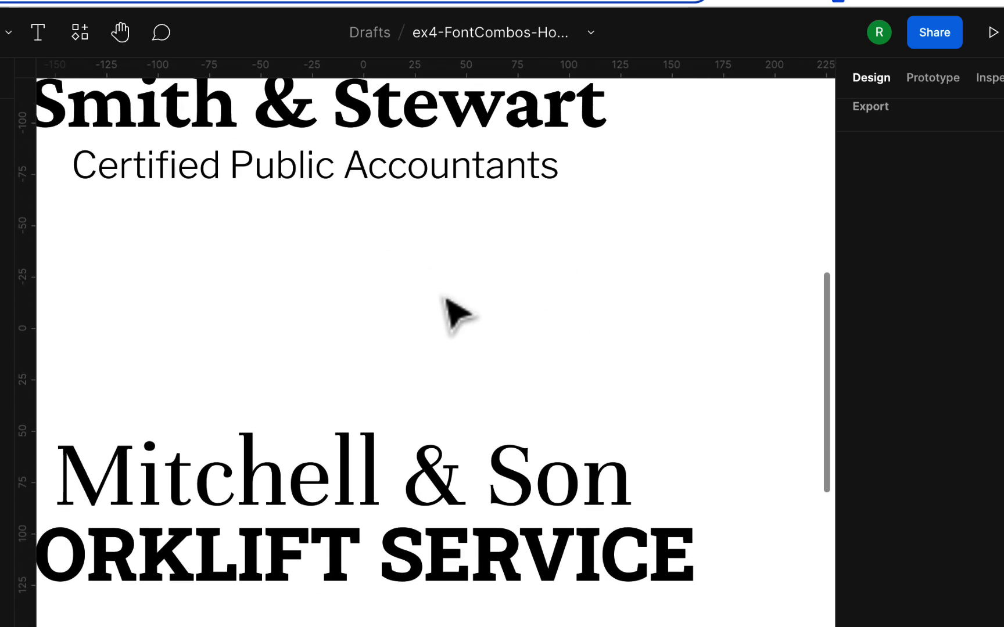
{"action": "scroll", "coordinate": [457, 315], "scroll_direction": "down", "scroll_amount": 3}
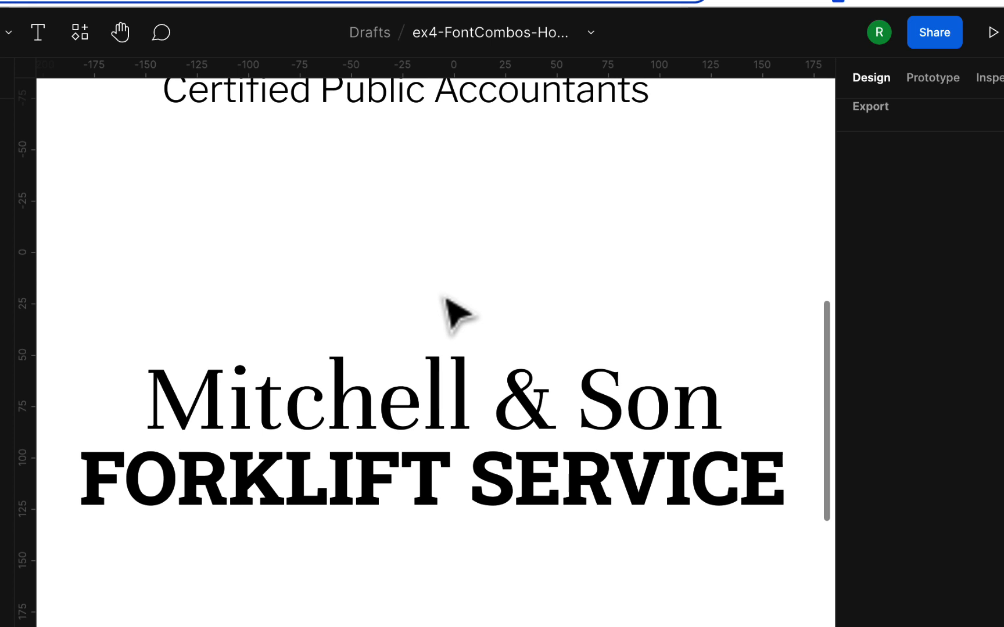
{"action": "scroll", "coordinate": [457, 315], "scroll_direction": "down", "scroll_amount": 5}
Examine the font, weight and size of the "Mitchell & Son" and "FORKLIFT SERVICE" texts
{"action": "left_click", "coordinate": [479, 384]}
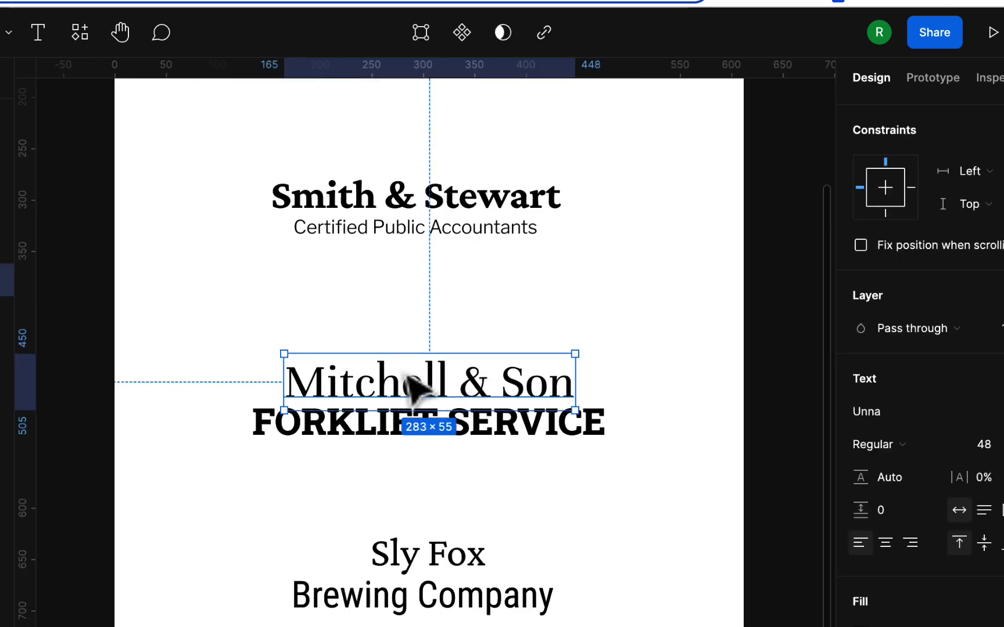
{"action": "scroll", "coordinate": [415, 403], "scroll_direction": "up", "scroll_amount": 5}
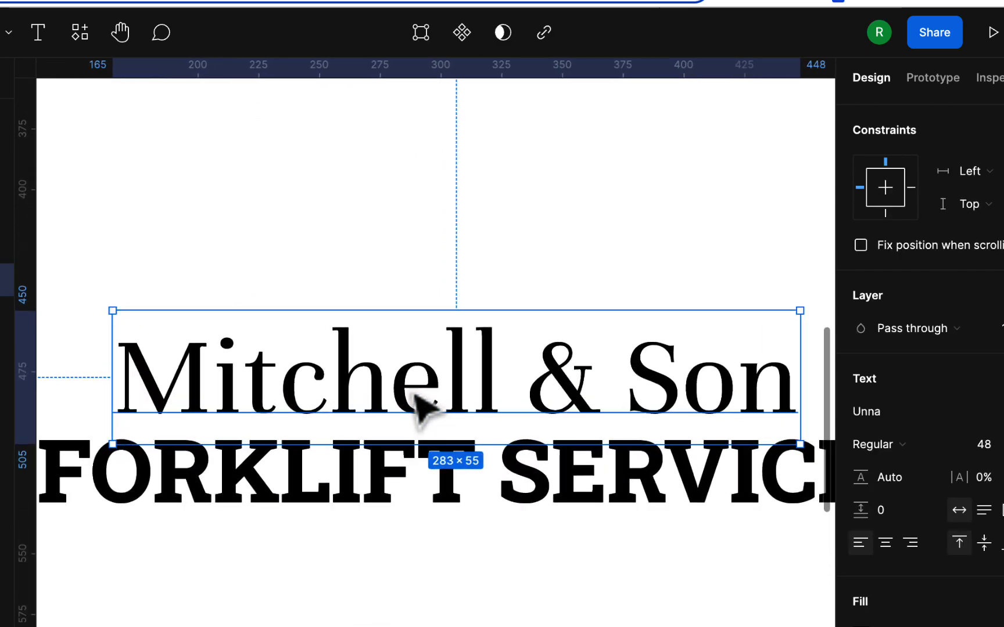
{"action": "left_click", "coordinate": [457, 281]}
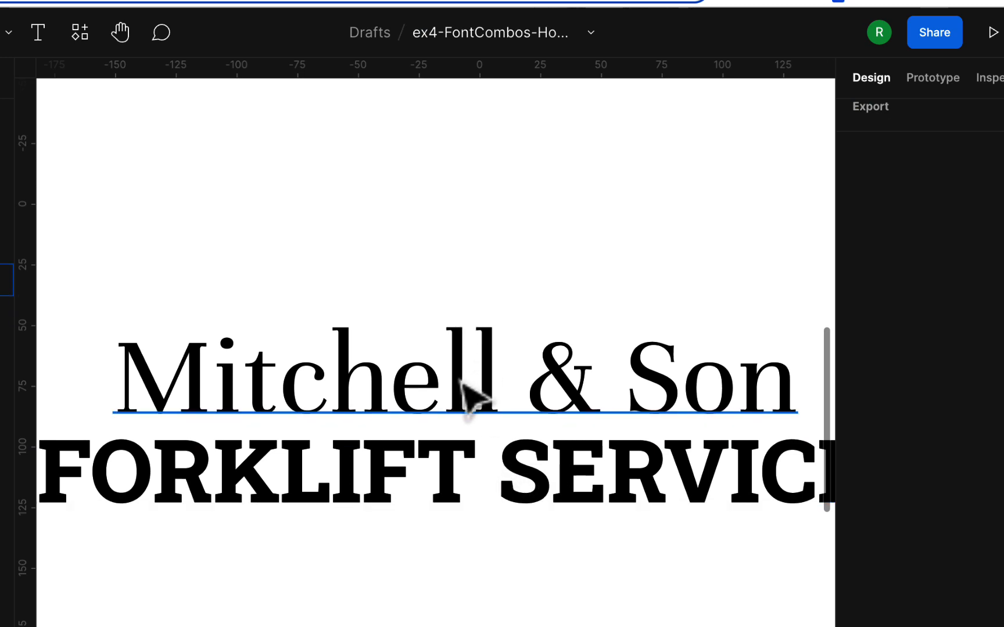
{"action": "scroll", "coordinate": [454, 357], "scroll_direction": "down", "scroll_amount": 5}
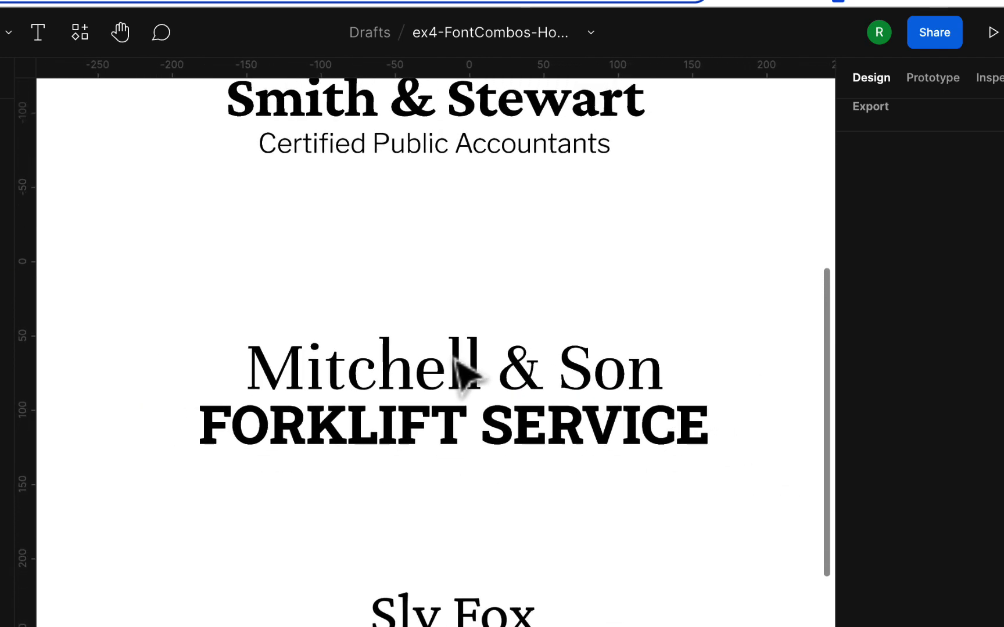
{"action": "left_click", "coordinate": [500, 356]}
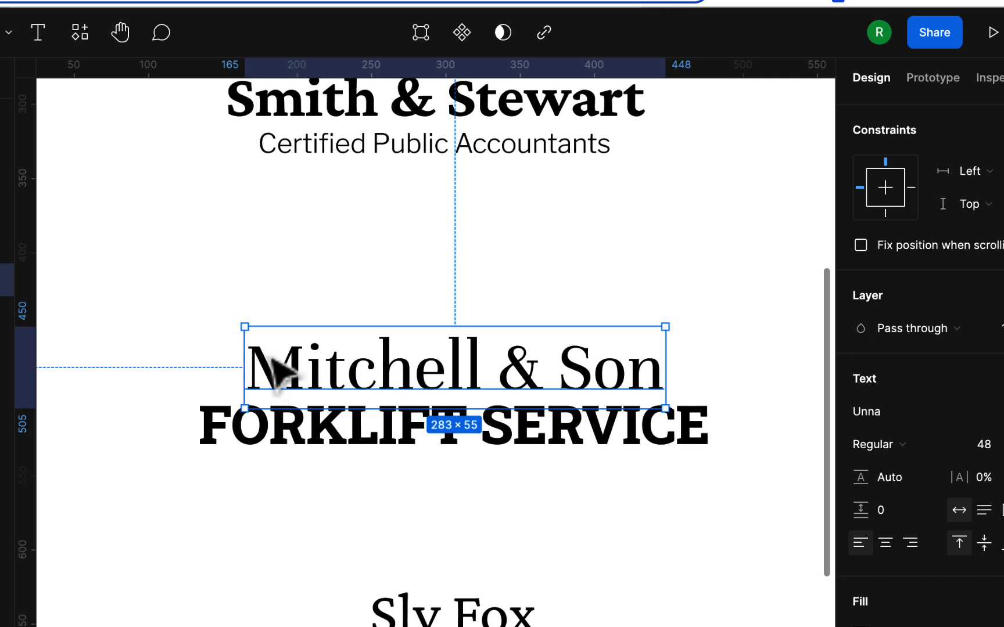
{"action": "left_click", "coordinate": [584, 499]}
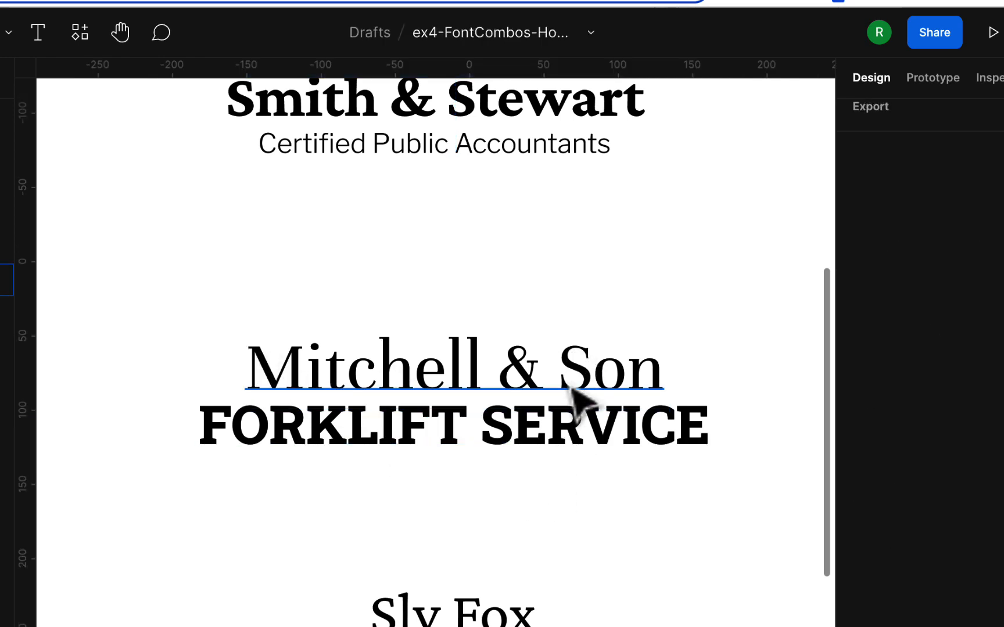
{"action": "left_click", "coordinate": [576, 450]}
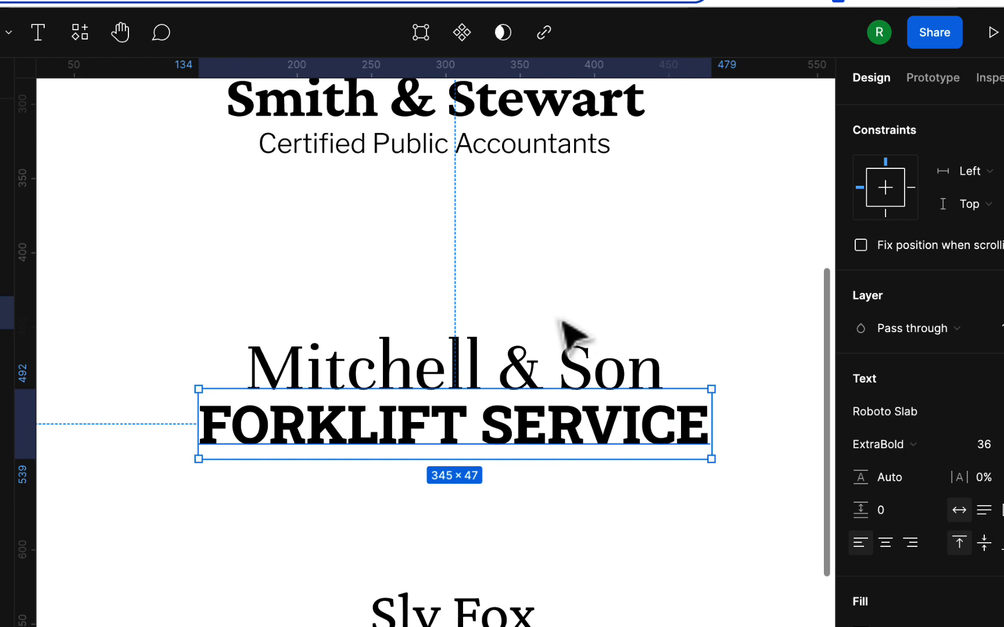
{"action": "left_click", "coordinate": [574, 343]}
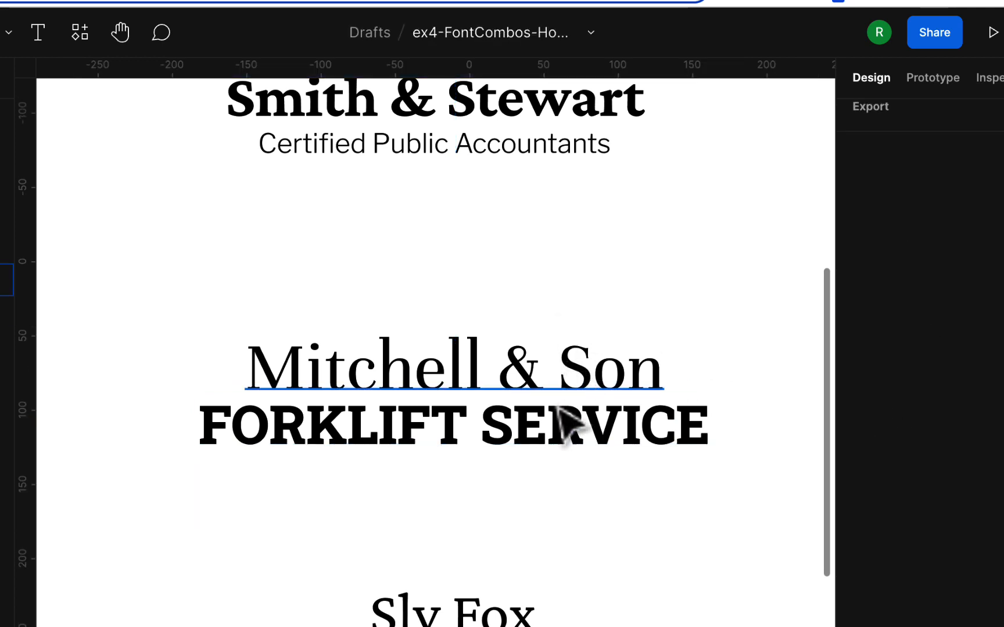
Copy the text properties of "FORKLIFT SERVICE" and paste them onto the "Mitchell & Son" heading
{"action": "left_click", "coordinate": [567, 437]}
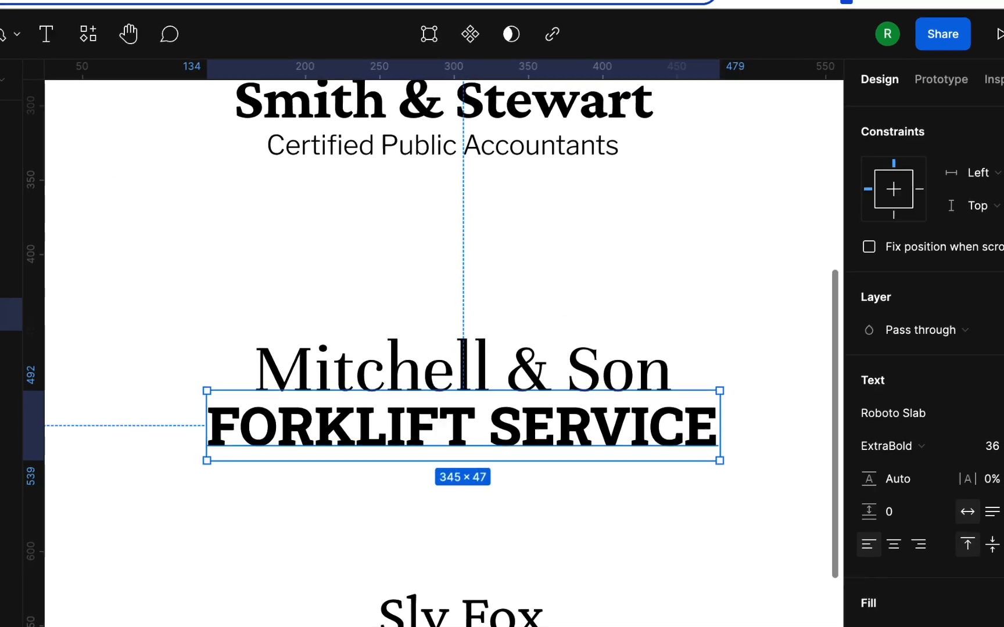
{"action": "left_click", "coordinate": [0, 32]}
{"action": "mouse_move", "coordinate": [0, 191]}
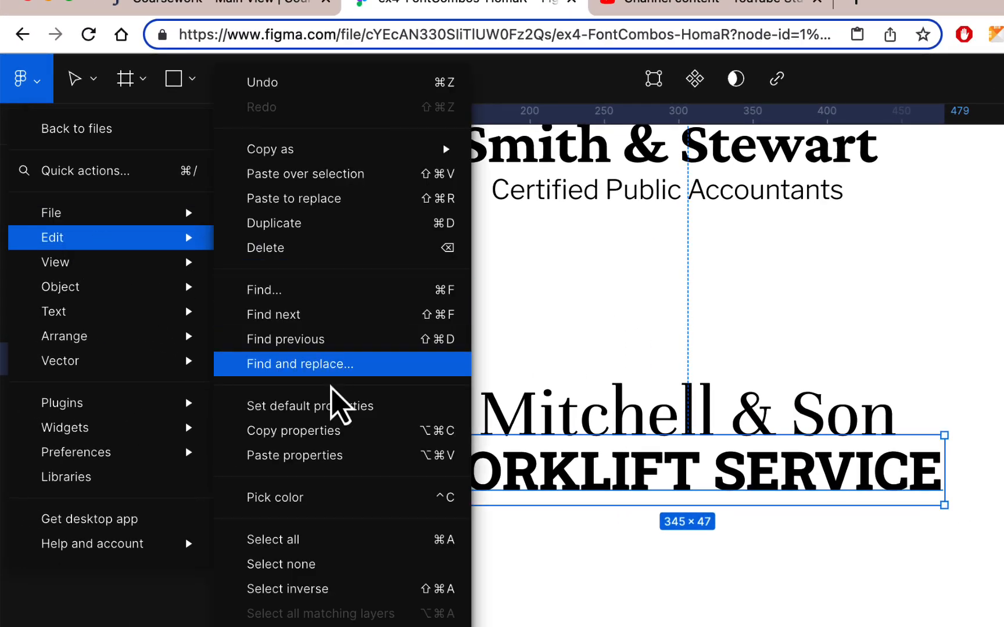
{"action": "left_click", "coordinate": [346, 431]}
{"action": "left_click", "coordinate": [494, 431]}
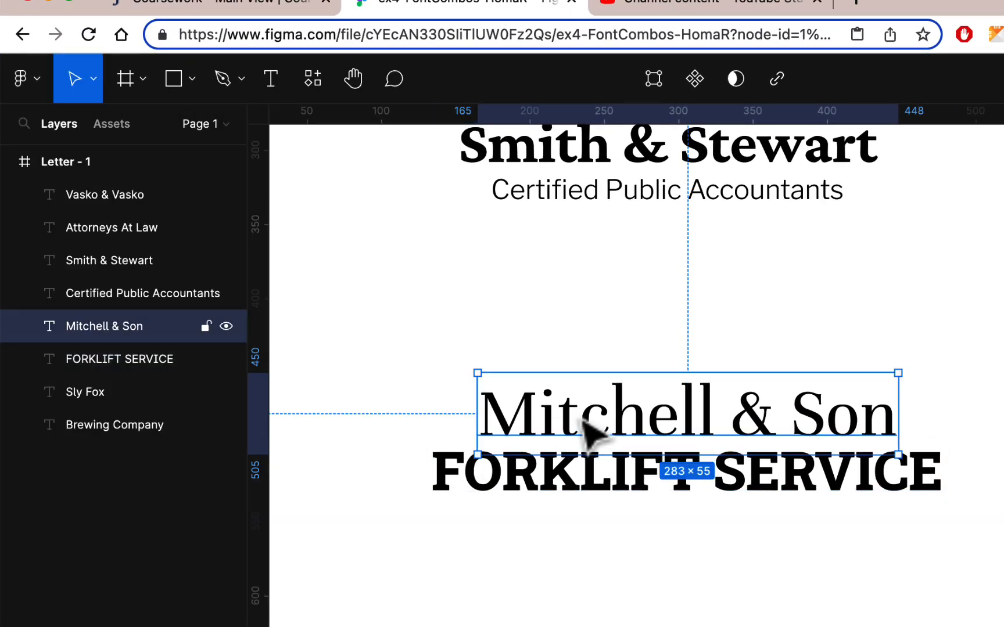
{"action": "left_click", "coordinate": [36, 93]}
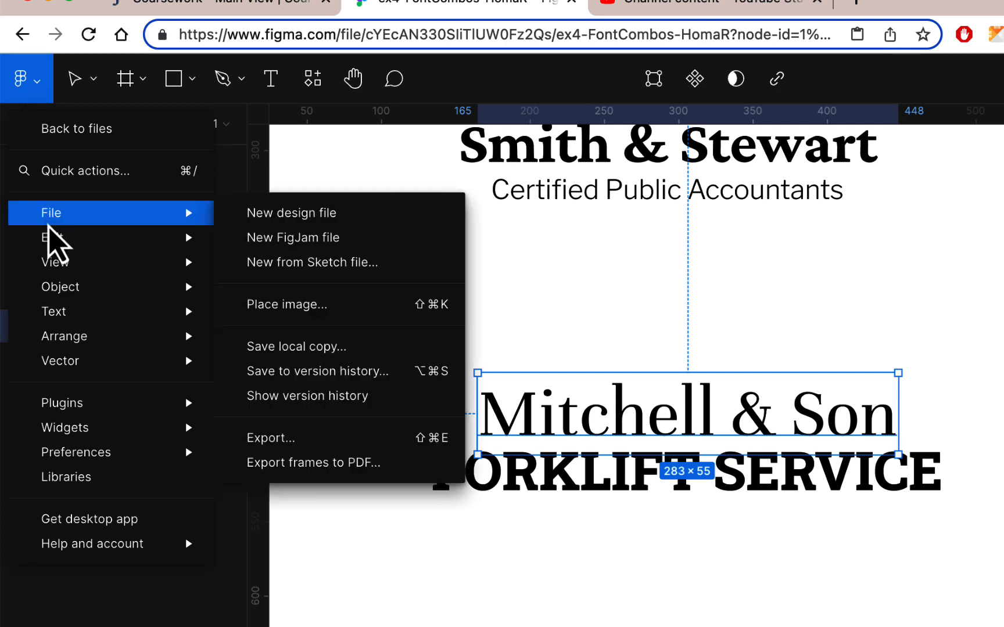
{"action": "mouse_move", "coordinate": [174, 239]}
{"action": "left_click", "coordinate": [309, 456]}
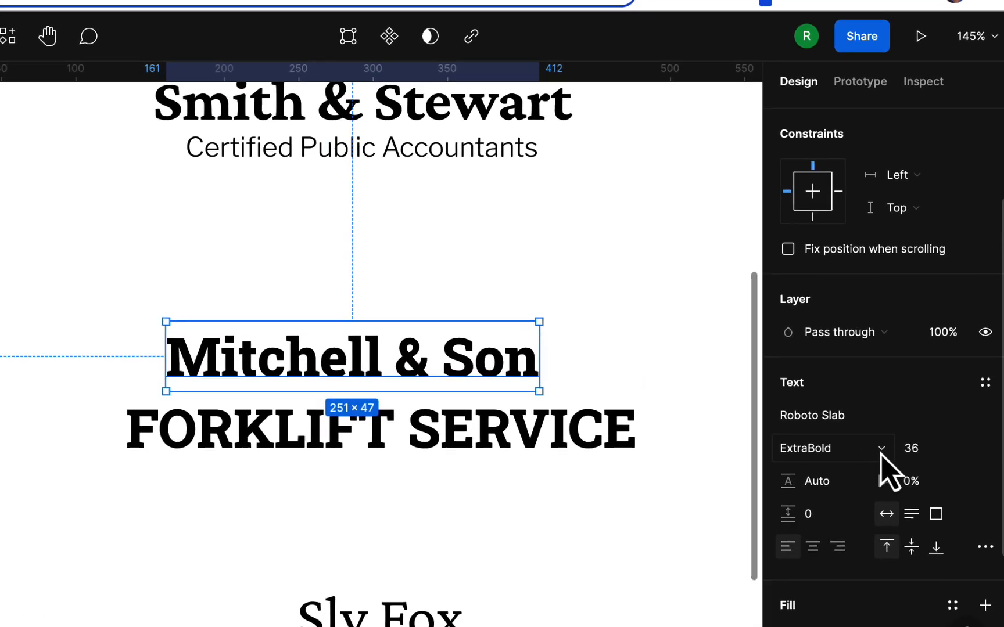
Set the "Mitchell & Son" heading's weight to Black, then scale it up wider than "FORKLIFT SERVICE" and centre it above that line
{"action": "left_click", "coordinate": [880, 455]}
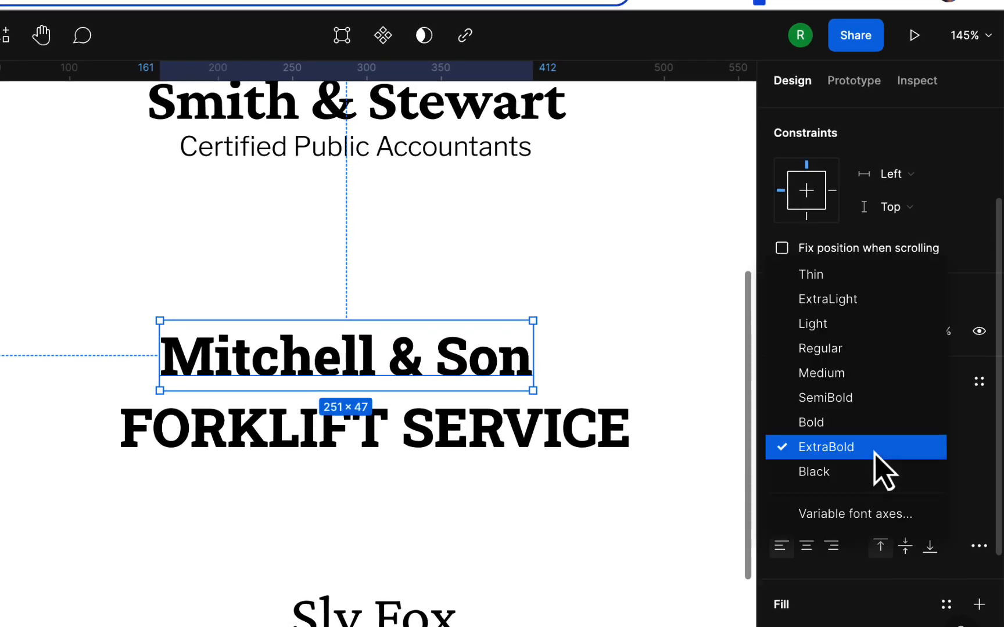
{"action": "left_click", "coordinate": [876, 474]}
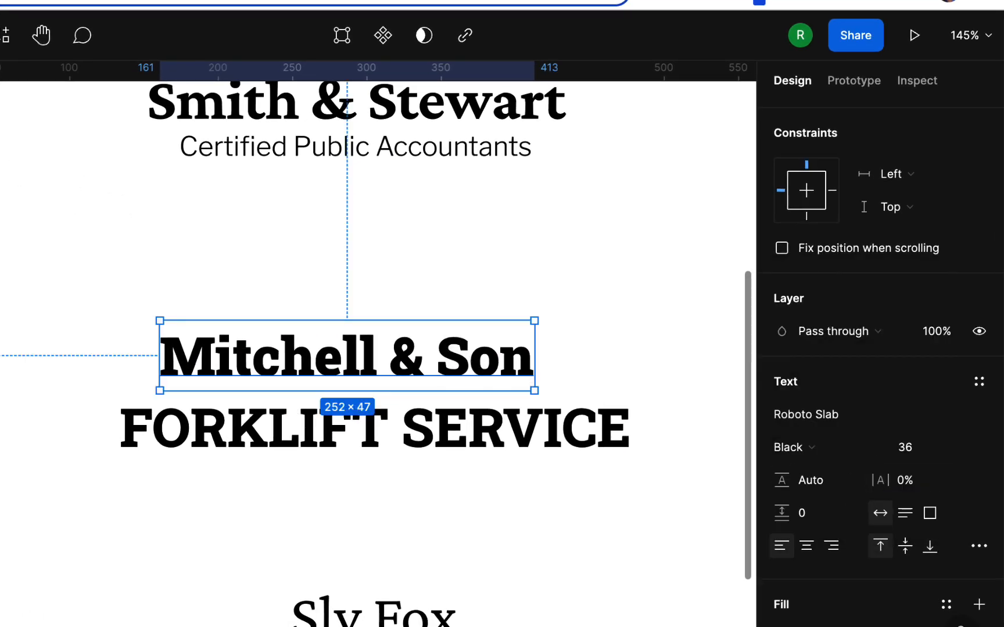
{"action": "left_click", "coordinate": [9, 36]}
{"action": "left_click", "coordinate": [9, 113]}
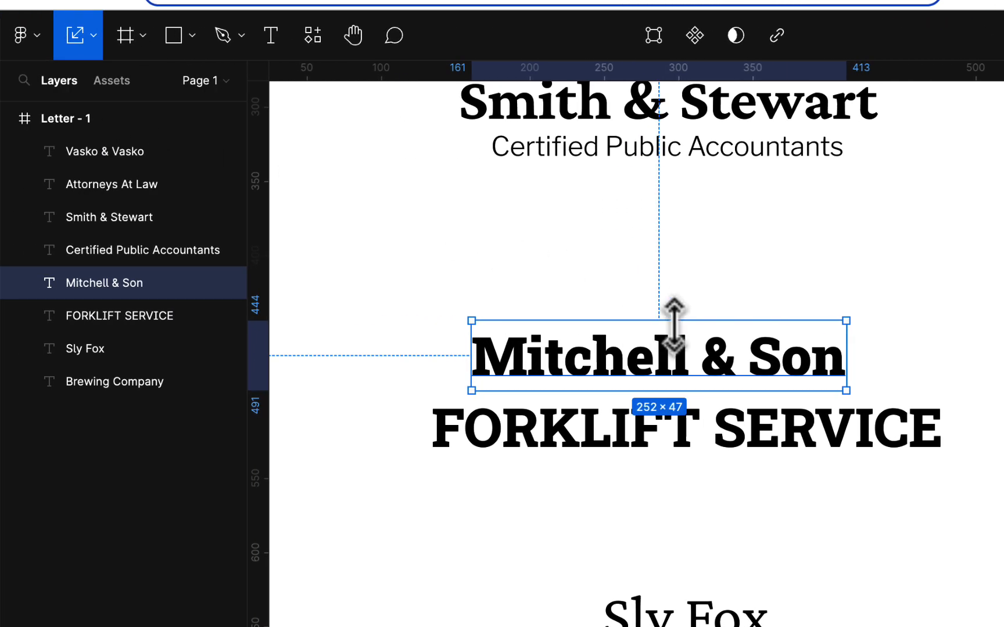
{"action": "left_click_drag", "start_coordinate": [675, 325], "coordinate": [682, 284]}
{"action": "left_click_drag", "start_coordinate": [701, 347], "coordinate": [722, 340]}
Move "FORKLIFT SERVICE" up closer to the "Mitchell & Son" heading and centre it beneath
{"action": "left_click", "coordinate": [812, 454]}
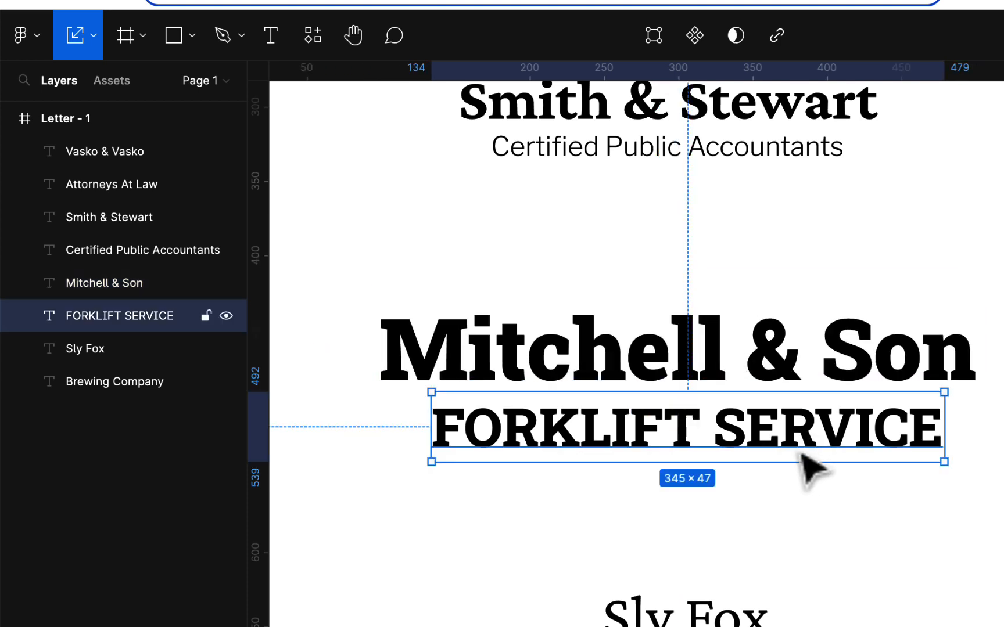
{"action": "left_click_drag", "start_coordinate": [795, 441], "coordinate": [787, 430]}
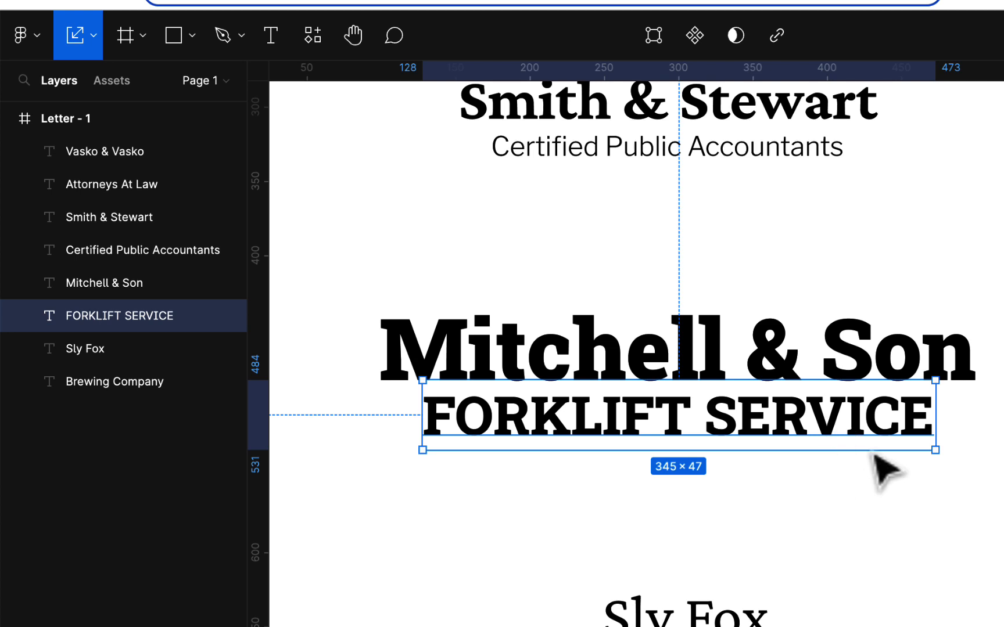
{"action": "left_click", "coordinate": [911, 506]}
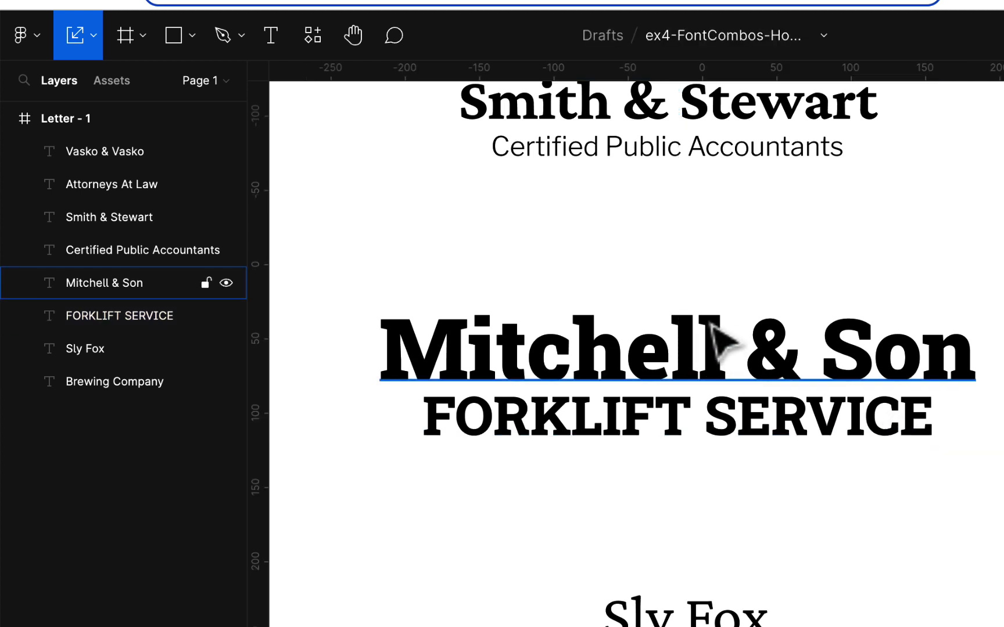
Try the Regular weight on "FORKLIFT SERVICE", then set the weight to Light
{"action": "left_click", "coordinate": [812, 440]}
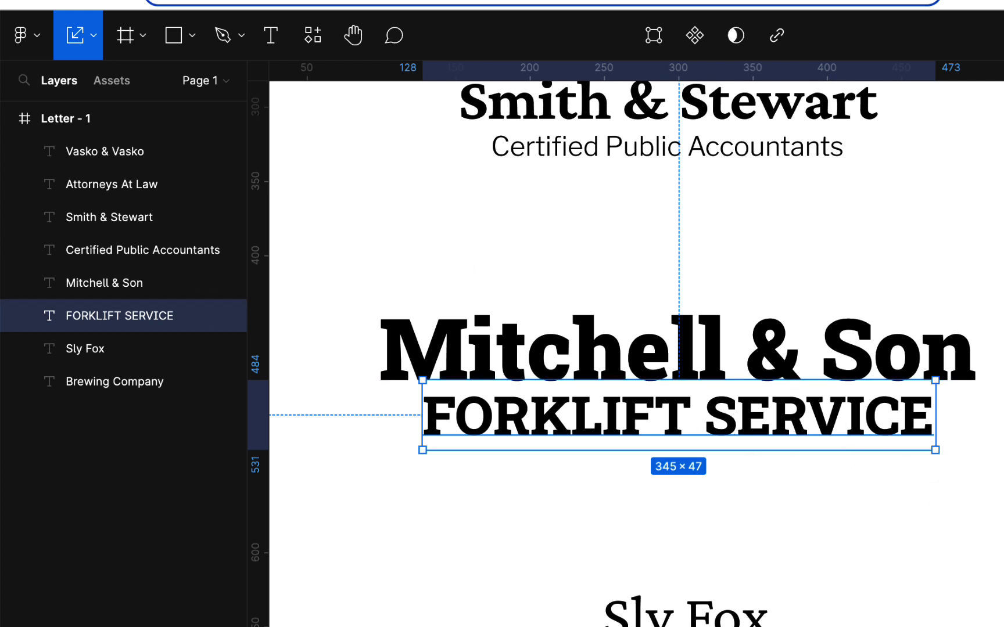
{"action": "left_click", "coordinate": [95, 33]}
{"action": "left_click", "coordinate": [101, 84]}
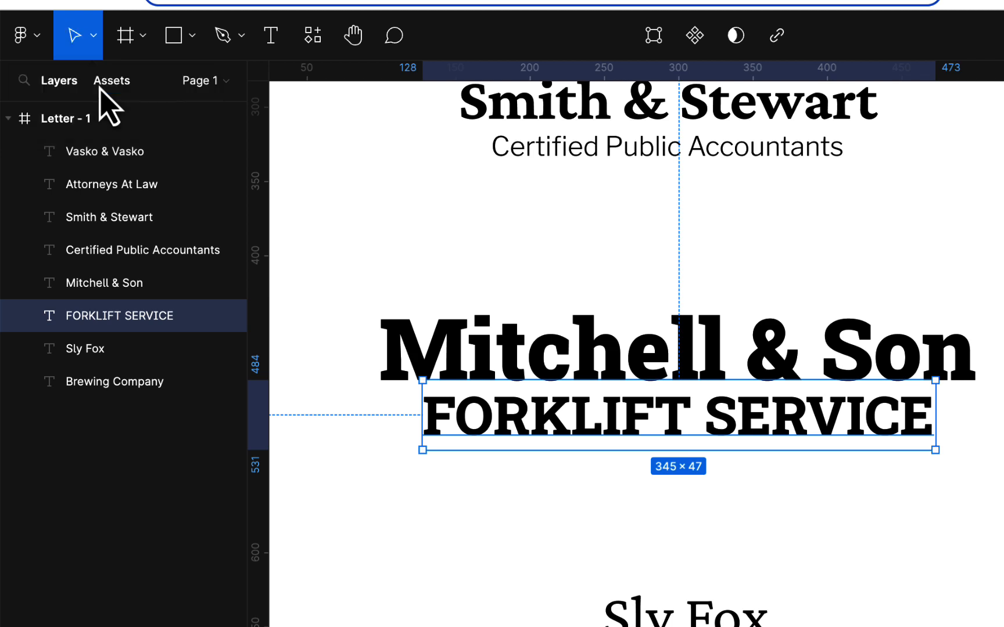
{"action": "left_click", "coordinate": [930, 447]}
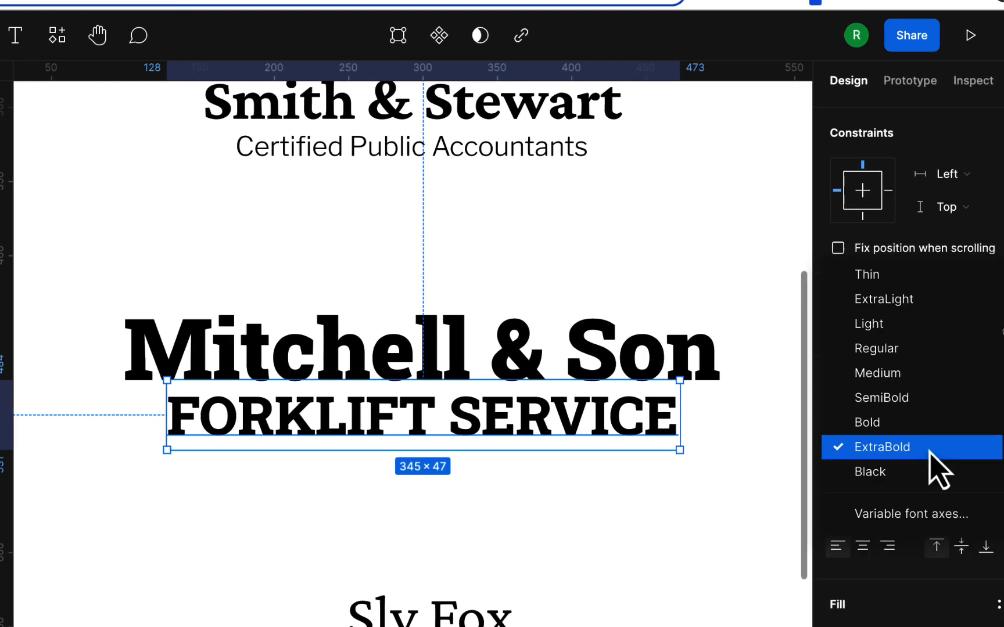
{"action": "left_click", "coordinate": [854, 349]}
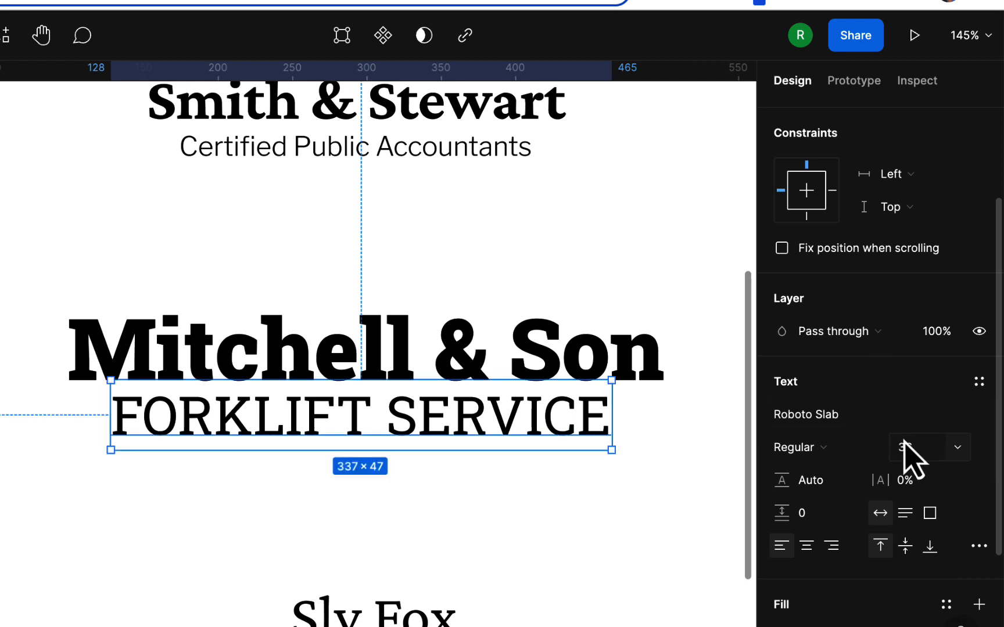
{"action": "left_click", "coordinate": [871, 459]}
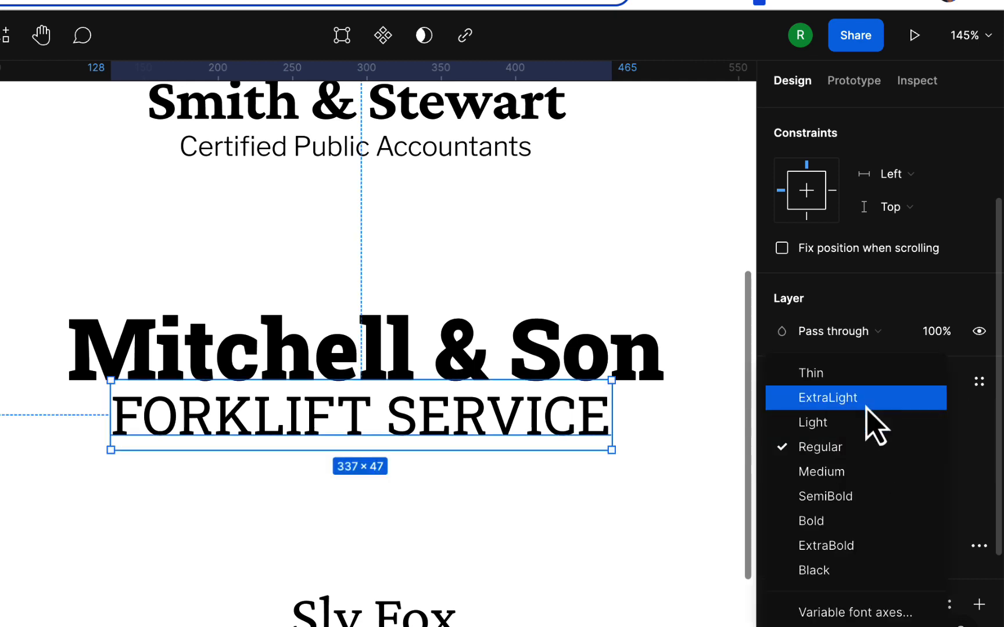
{"action": "left_click", "coordinate": [865, 422]}
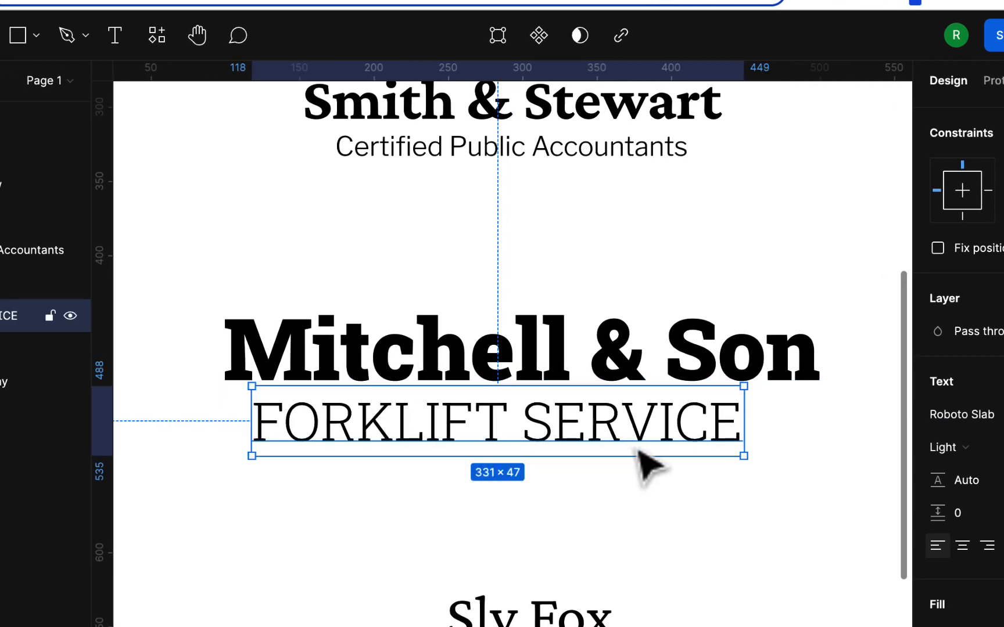
Align "FORKLIFT SERVICE" with the left edge of "Mitchell & Son" and widen its letter spacing to match the heading's width
{"action": "left_click_drag", "start_coordinate": [637, 443], "coordinate": [608, 447]}
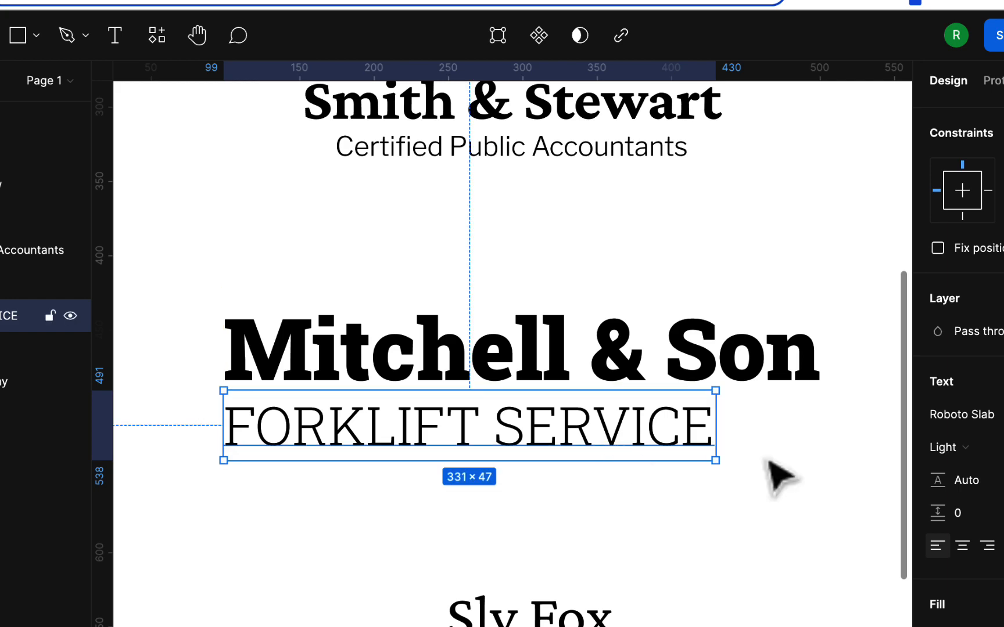
{"action": "left_click_drag", "start_coordinate": [878, 481], "coordinate": [912, 481]}
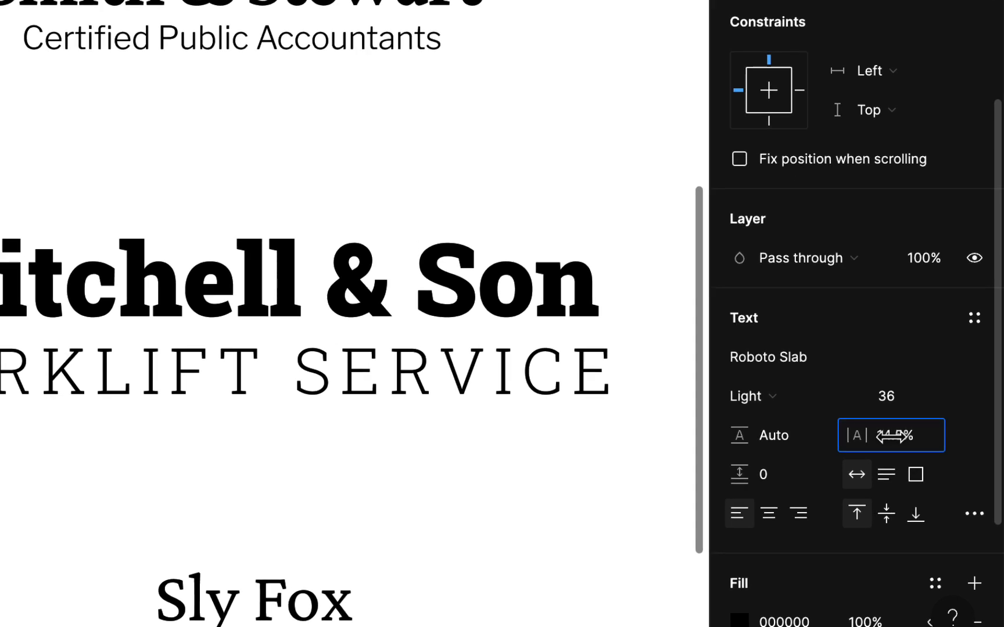
{"action": "left_click_drag", "start_coordinate": [893, 436], "coordinate": [890, 437]}
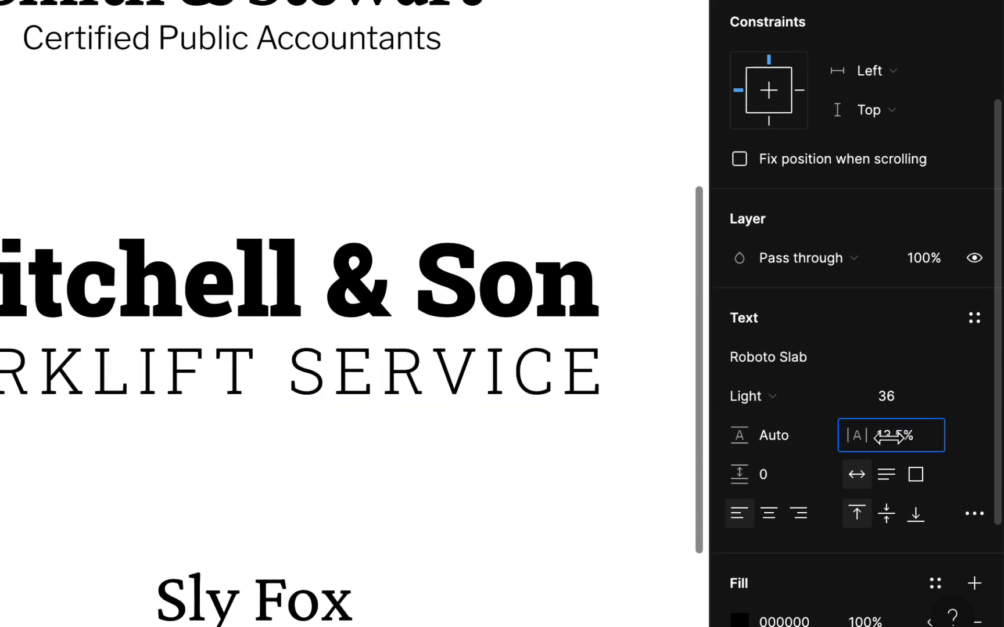
{"action": "left_click", "coordinate": [549, 497]}
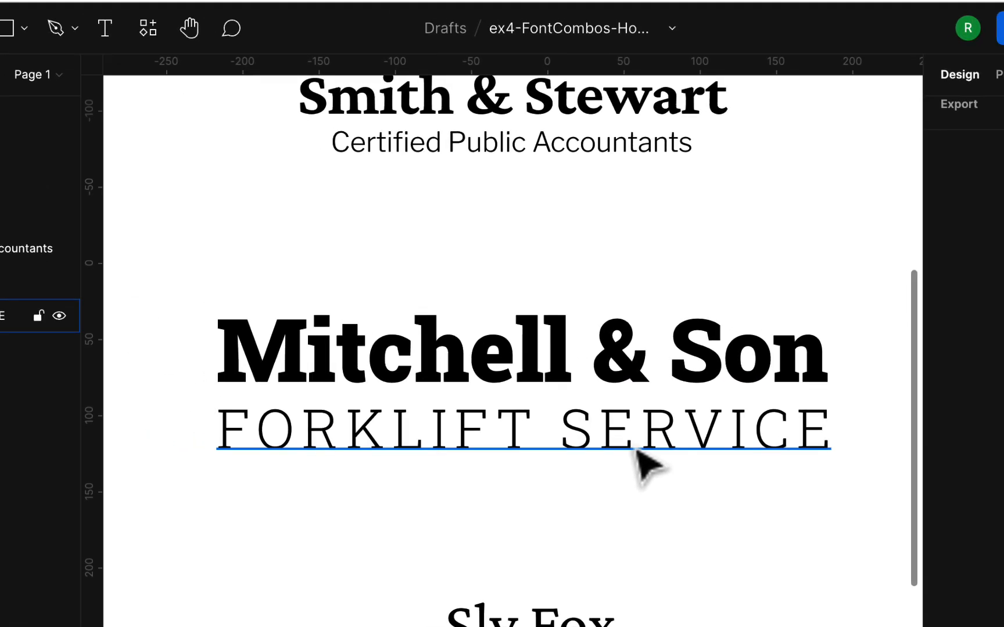
{"action": "left_click", "coordinate": [383, 421]}
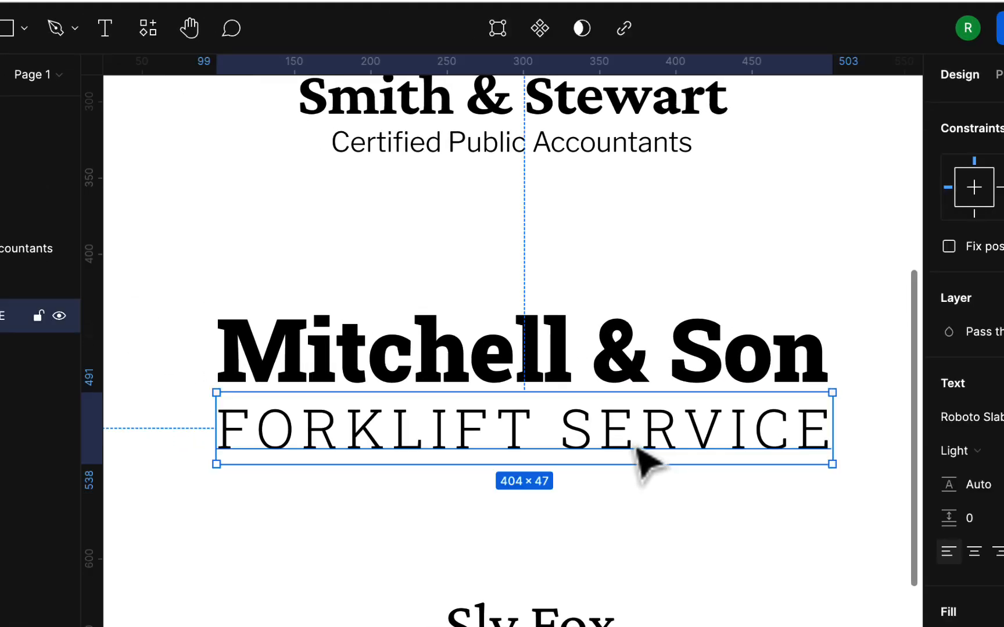
Nudge "FORKLIFT SERVICE" up about 3 px so it sits closer beneath the "Mitchell & Son" heading
{"action": "key", "text": "Down"}
{"action": "key", "text": "Down"}
{"action": "key", "text": "Down"}
{"action": "key", "text": "Down"}
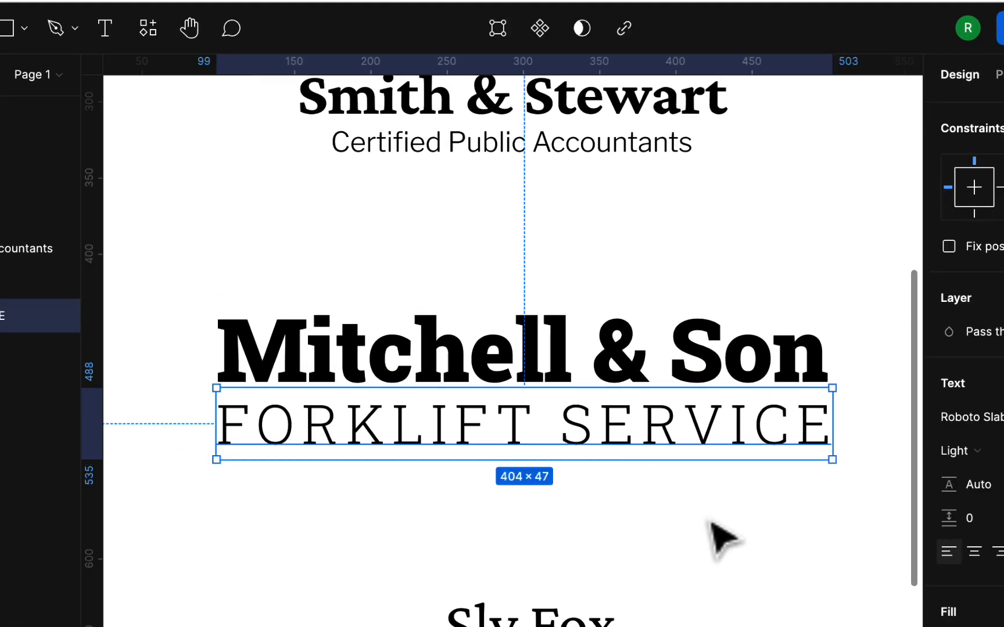
{"action": "left_click", "coordinate": [711, 522]}
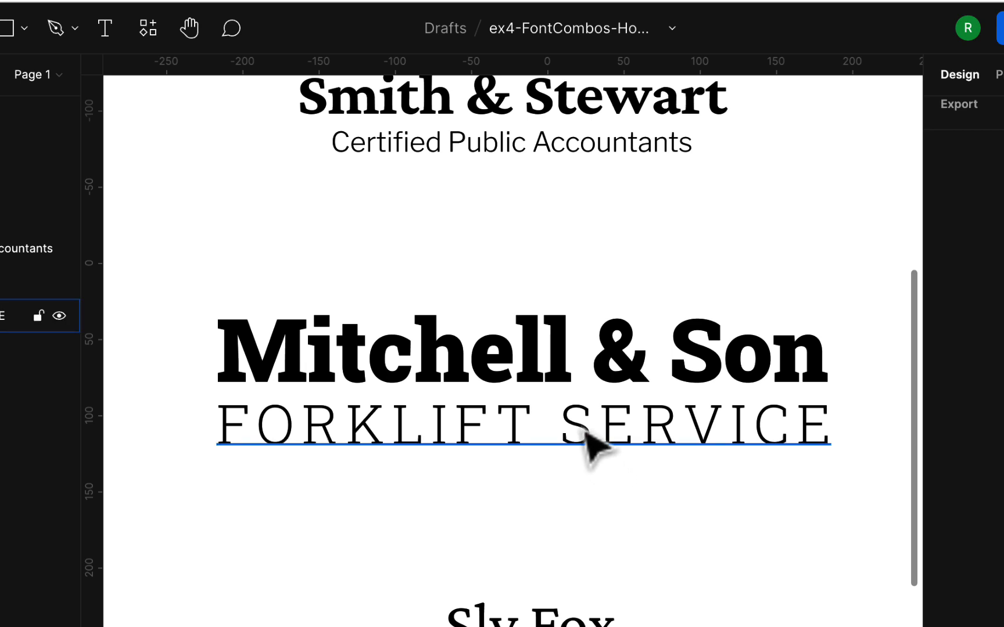
Duplicate "FORKLIFT SERVICE" below itself for comparison and set the upper line's font to Roboto
{"action": "left_click", "coordinate": [593, 450]}
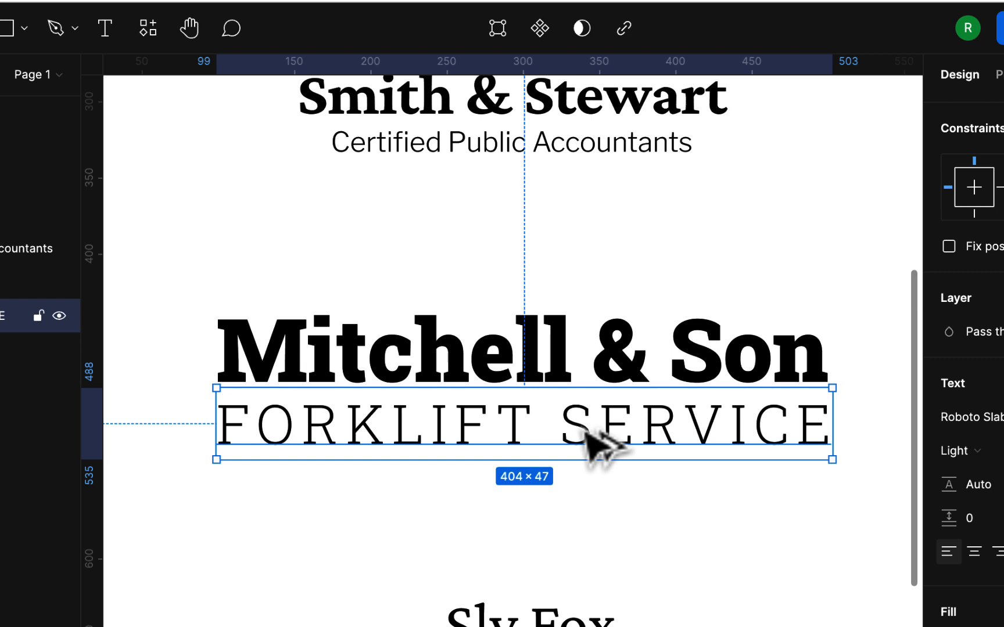
{"action": "left_click_drag", "start_coordinate": [585, 431], "coordinate": [586, 511], "text": "alt"}
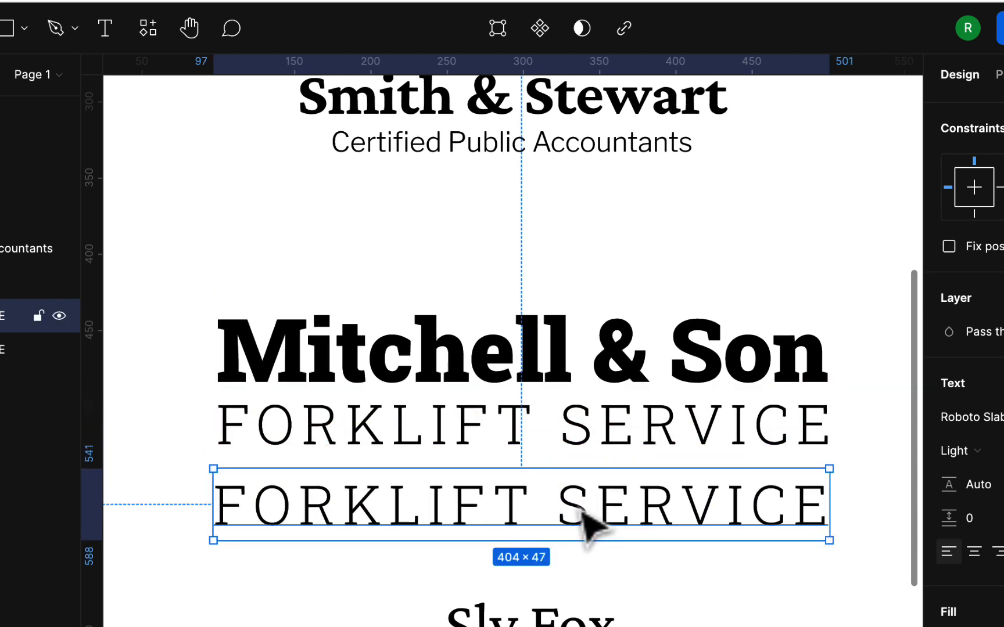
{"action": "left_click", "coordinate": [650, 430]}
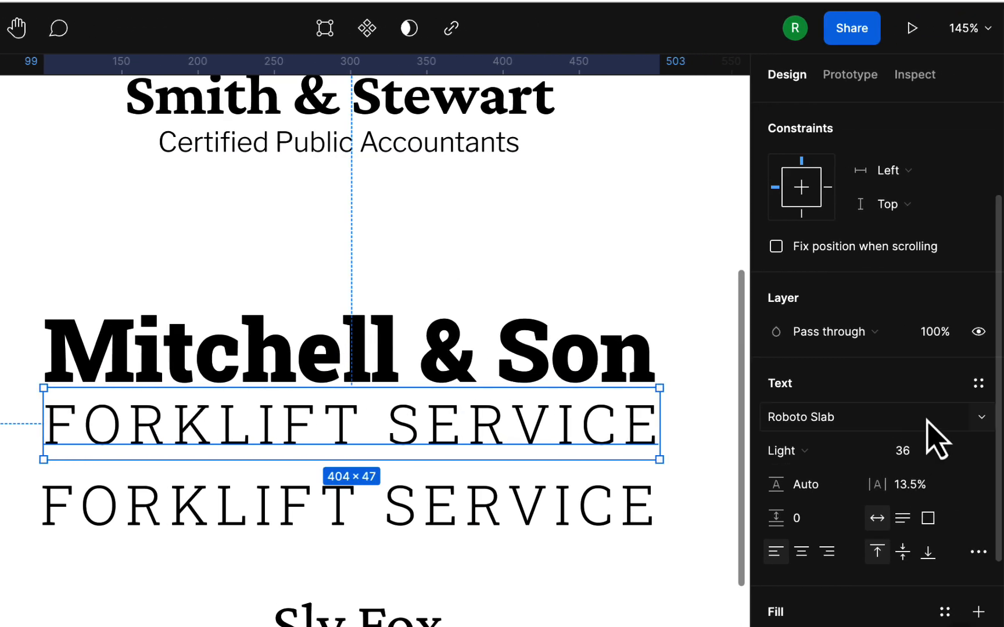
{"action": "left_click", "coordinate": [981, 418]}
{"action": "scroll", "coordinate": [983, 422], "scroll_direction": "up", "scroll_amount": 15}
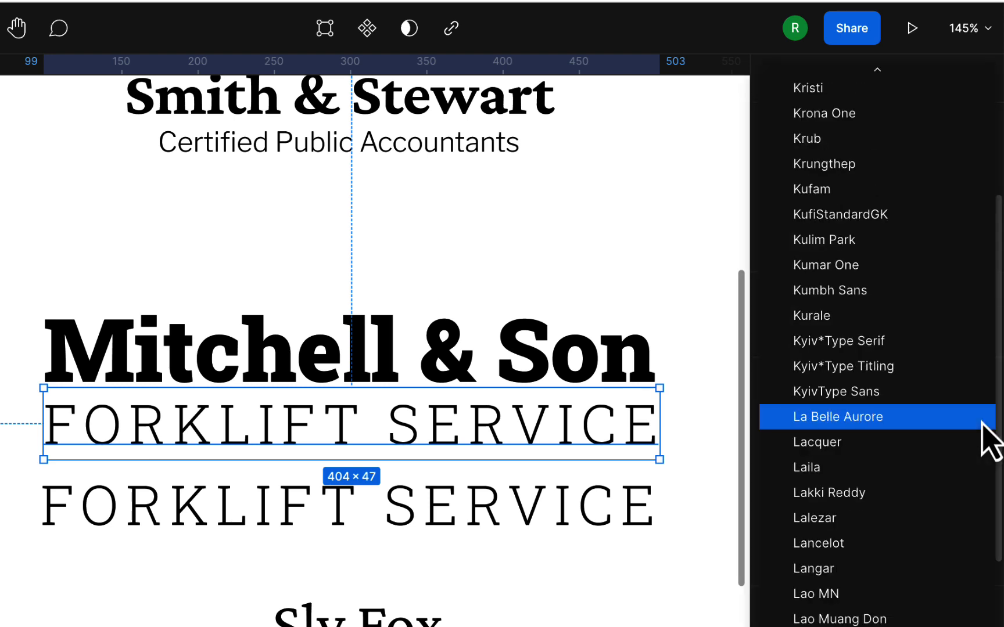
{"action": "scroll", "coordinate": [983, 423], "scroll_direction": "down", "scroll_amount": 3}
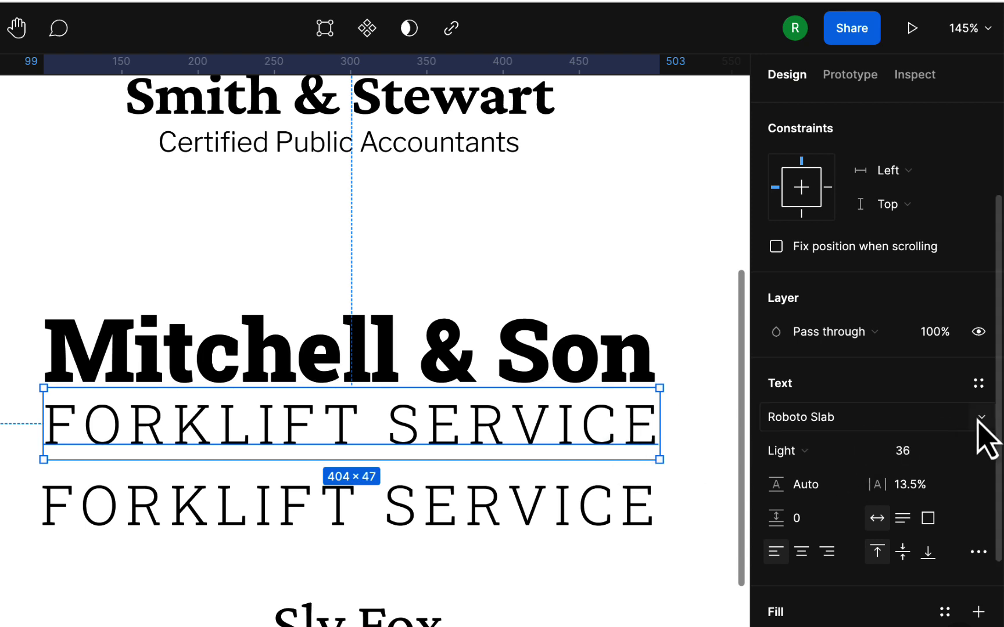
{"action": "left_click", "coordinate": [978, 419]}
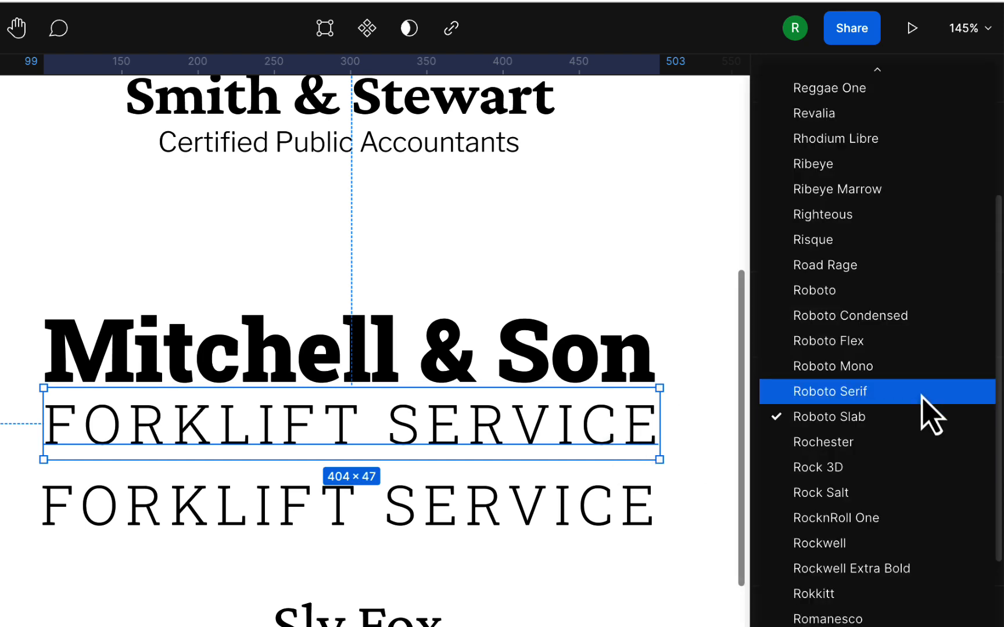
{"action": "left_click", "coordinate": [849, 295]}
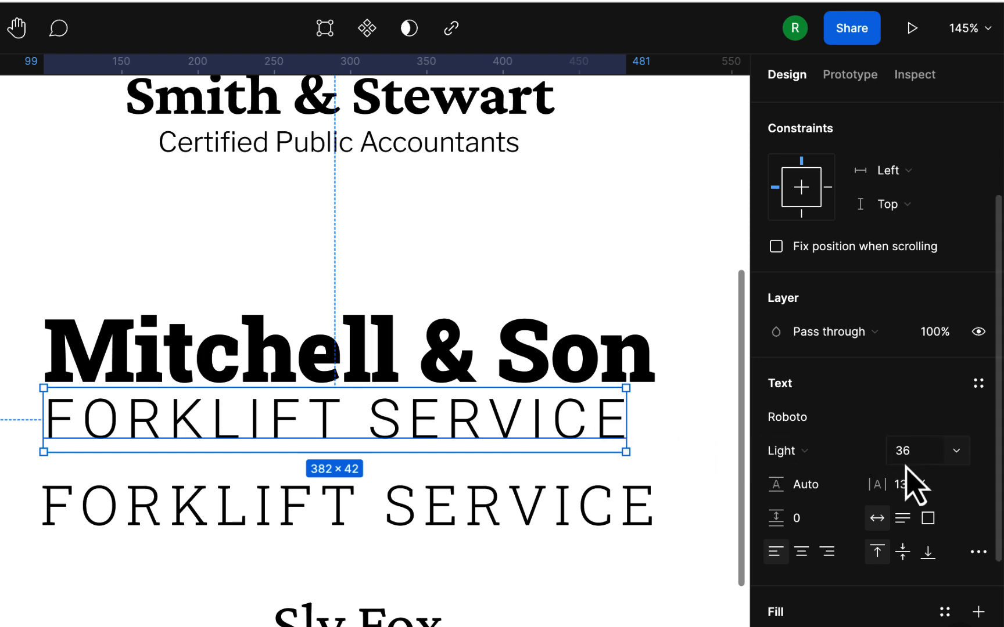
Widen the Roboto "FORKLIFT SERVICE" line's letter spacing to 49.5% and scale the text down to about 426 px wide
{"action": "left_click_drag", "start_coordinate": [873, 485], "coordinate": [951, 486]}
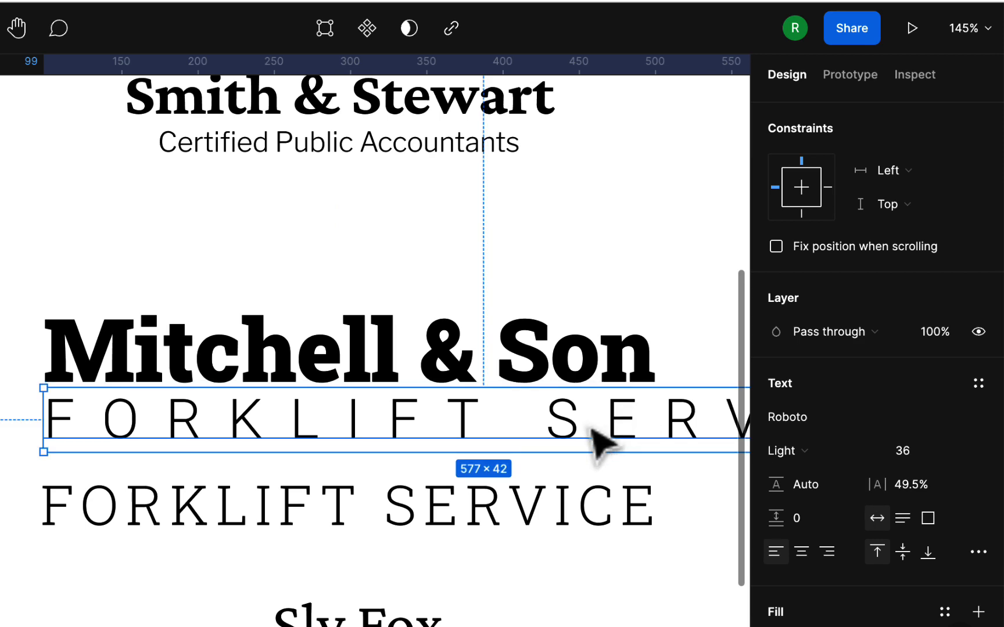
{"action": "left_click_drag", "start_coordinate": [601, 444], "coordinate": [502, 453]}
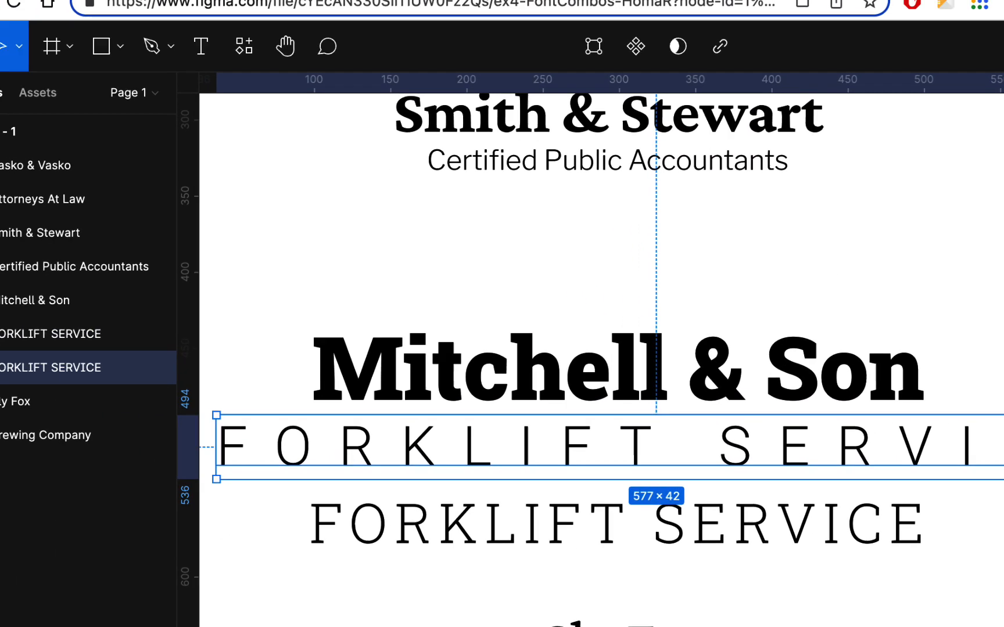
{"action": "left_click", "coordinate": [95, 53]}
{"action": "left_click", "coordinate": [107, 129]}
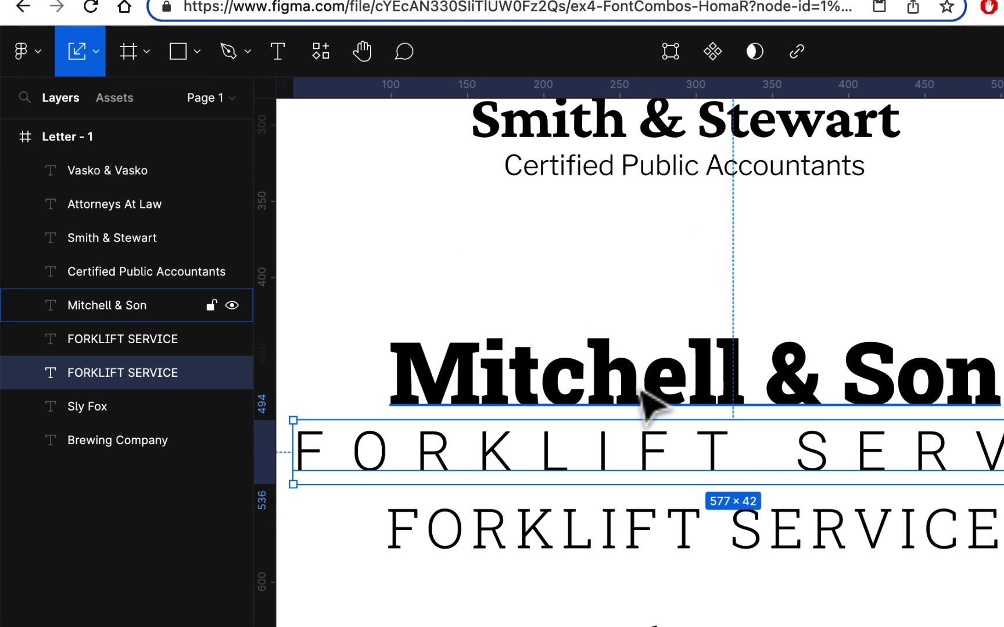
{"action": "left_click_drag", "start_coordinate": [644, 419], "coordinate": [642, 437]}
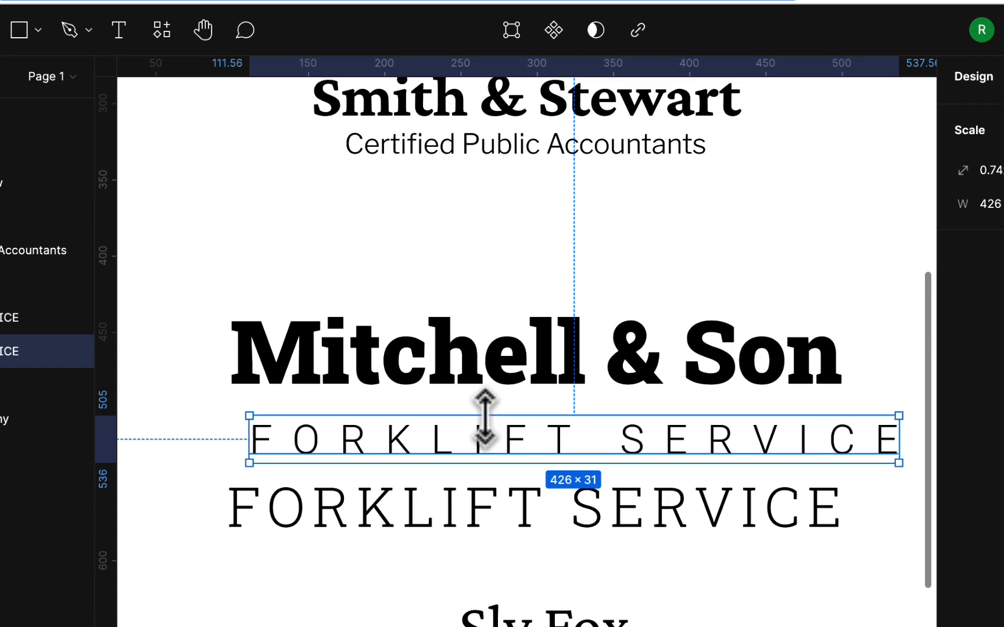
Position the Roboto tagline beneath "Mitchell & Son" and scale it to about 402 px wide, matching the heading's edges
{"action": "left_click_drag", "start_coordinate": [561, 447], "coordinate": [519, 427]}
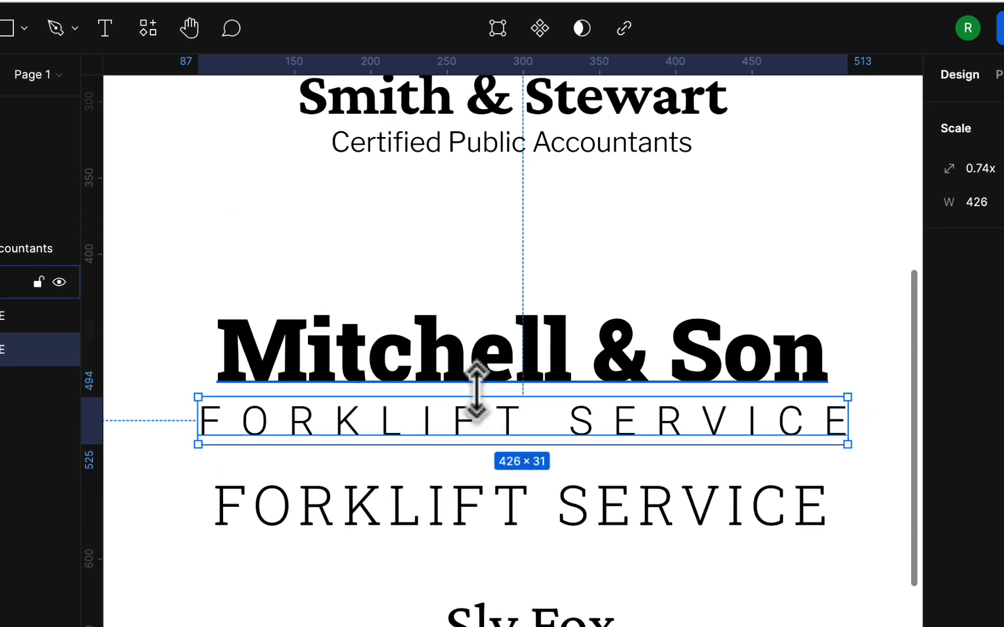
{"action": "left_click_drag", "start_coordinate": [477, 398], "coordinate": [478, 398]}
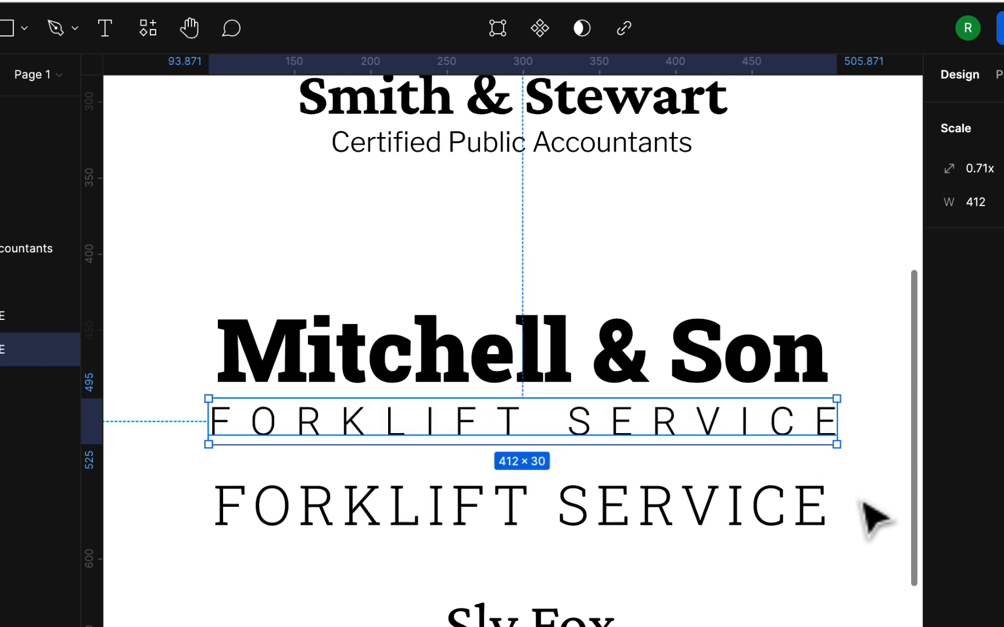
{"action": "mouse_move", "coordinate": [835, 445]}
{"action": "left_mouse_down"}
{"action": "mouse_move", "coordinate": [812, 442]}
{"action": "mouse_move", "coordinate": [829, 450]}
{"action": "left_mouse_up"}
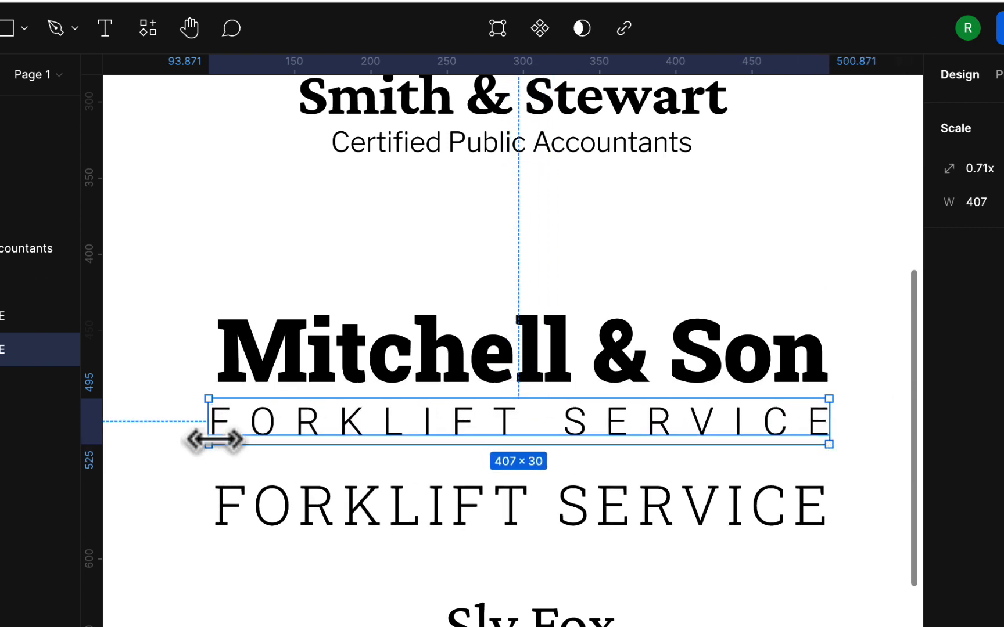
{"action": "left_click_drag", "start_coordinate": [215, 446], "coordinate": [211, 447]}
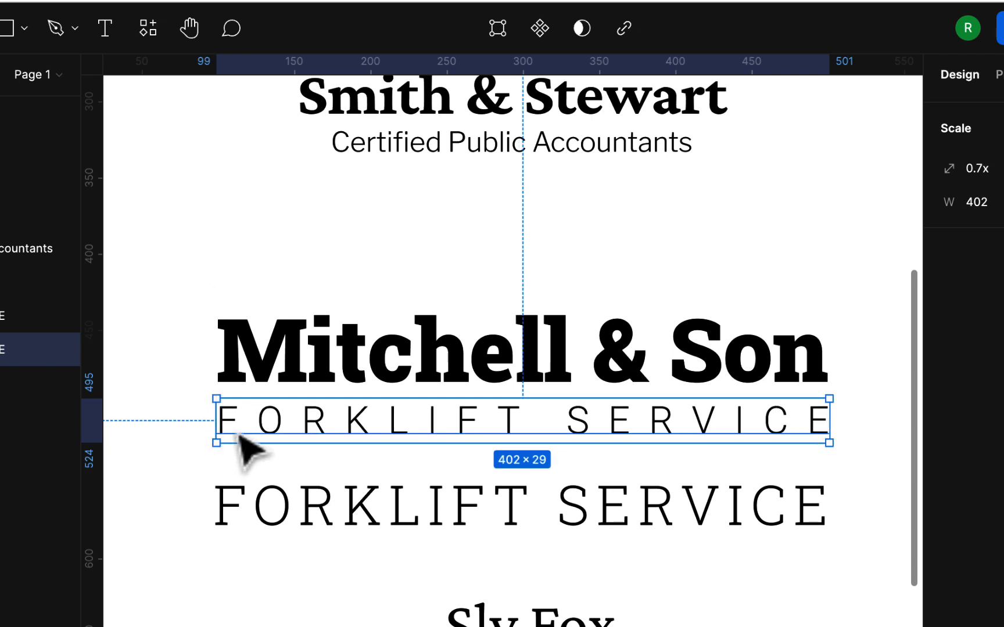
{"action": "left_click", "coordinate": [326, 354]}
{"action": "left_click", "coordinate": [616, 242]}
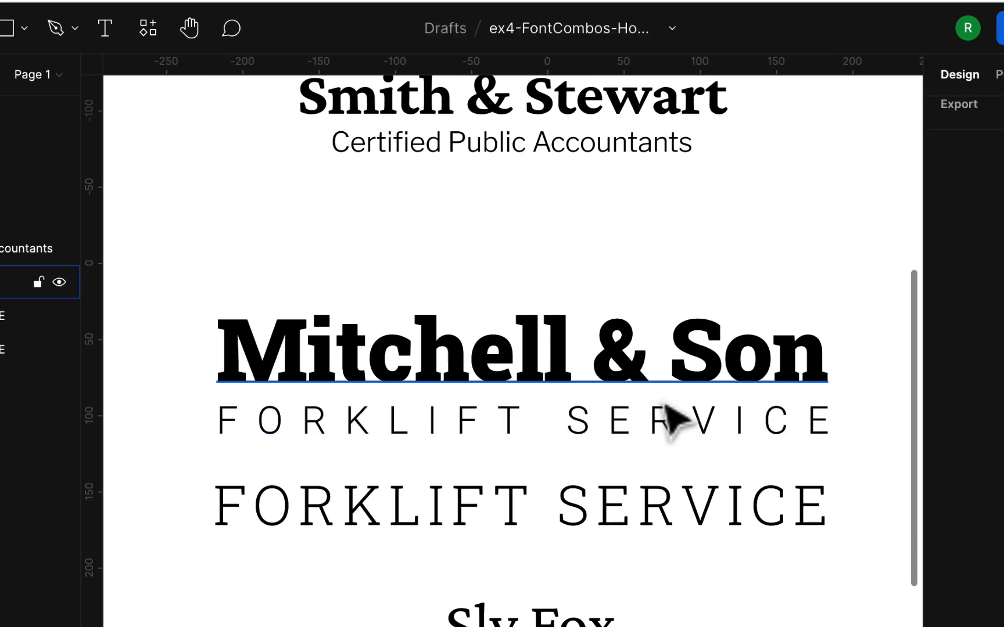
Move the Roboto Slab copy further down and give the Roboto "FORKLIFT SERVICE" line a heavier weight
{"action": "left_click_drag", "start_coordinate": [656, 497], "coordinate": [666, 554]}
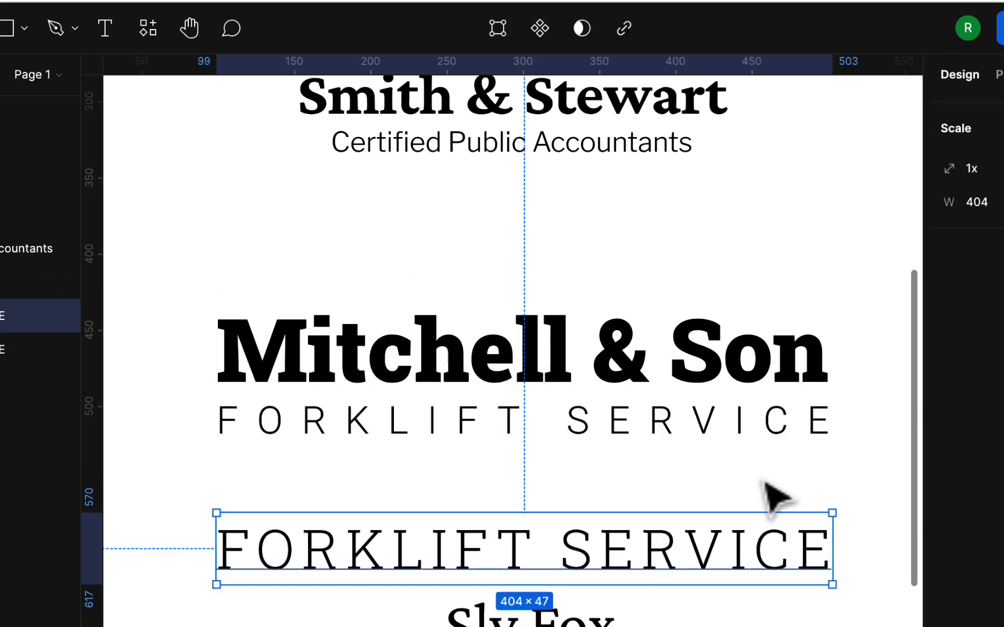
{"action": "left_click", "coordinate": [779, 505]}
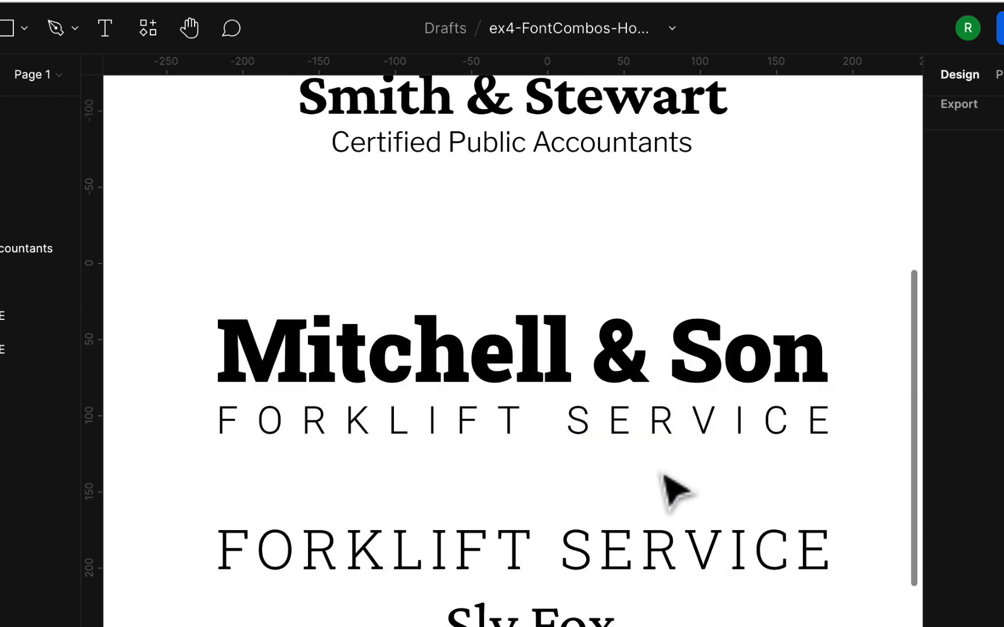
{"action": "scroll", "coordinate": [677, 491], "scroll_direction": "down", "scroll_amount": 5}
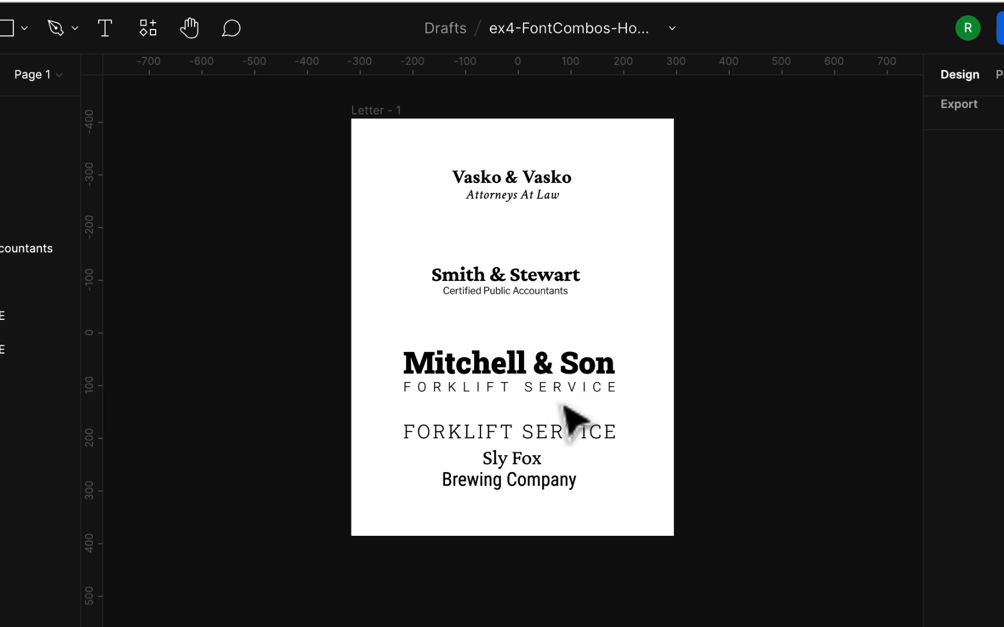
{"action": "left_click", "coordinate": [556, 377]}
{"action": "left_click", "coordinate": [574, 394]}
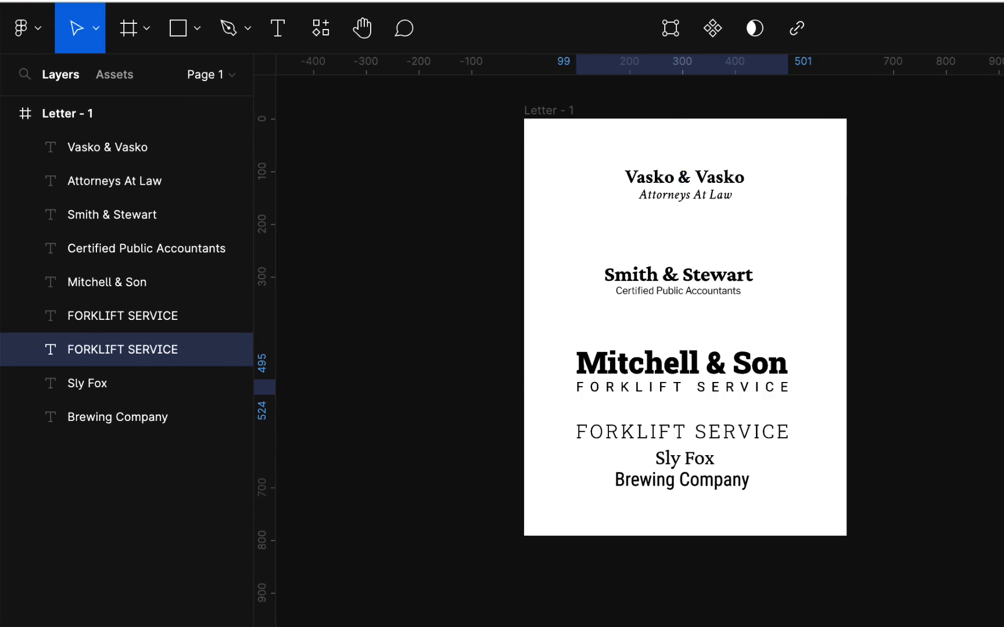
{"action": "left_click", "coordinate": [844, 353]}
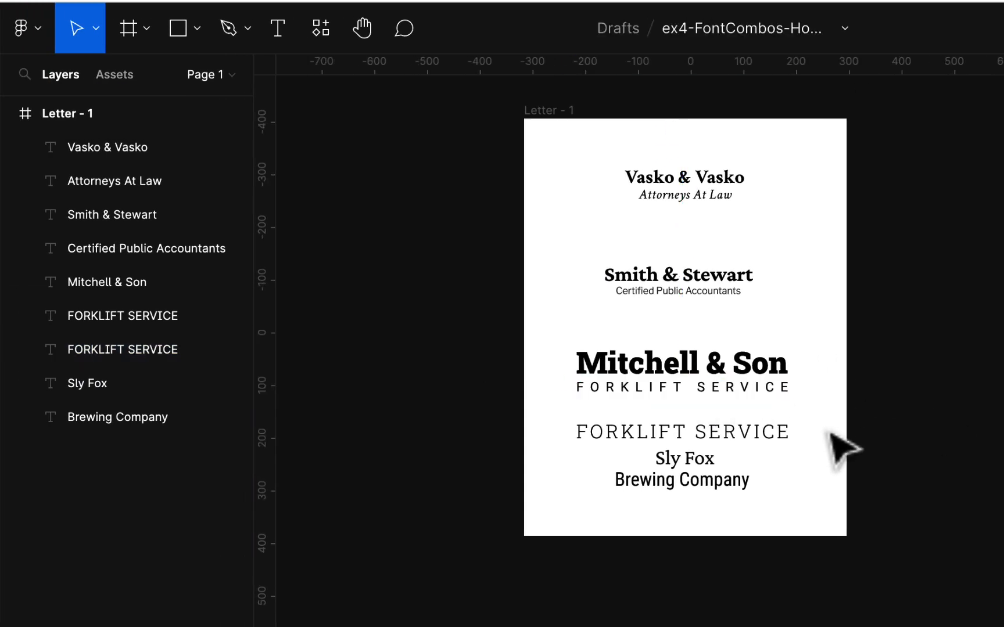
Nudge the Roboto "FORKLIFT SERVICE" line up about 2 px toward "Mitchell & Son"
{"action": "scroll", "coordinate": [782, 415], "scroll_direction": "up", "scroll_amount": 5}
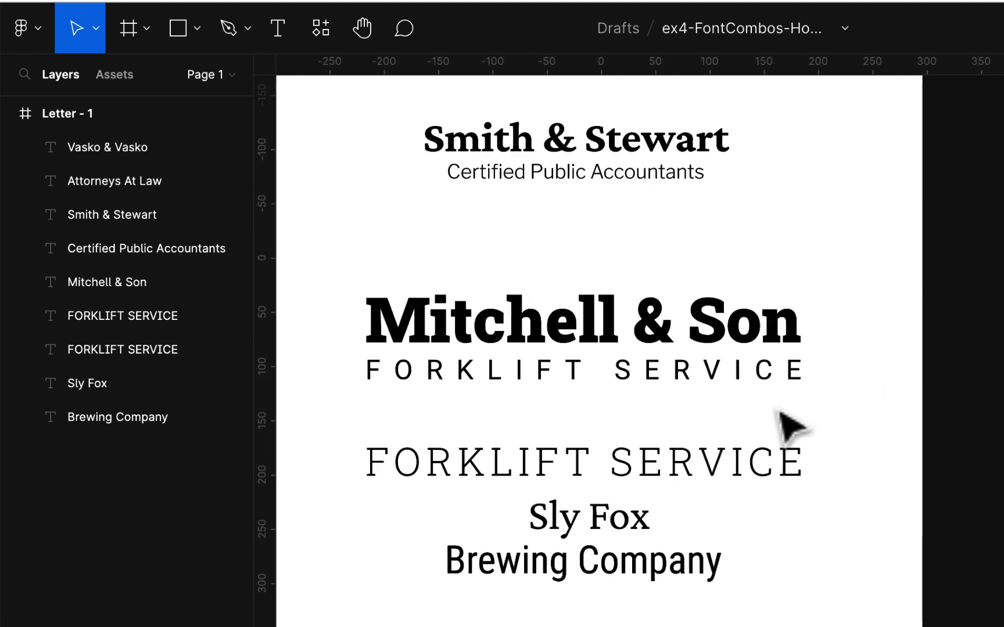
{"action": "left_click", "coordinate": [738, 384]}
{"action": "left_click_drag", "start_coordinate": [736, 390], "coordinate": [735, 388]}
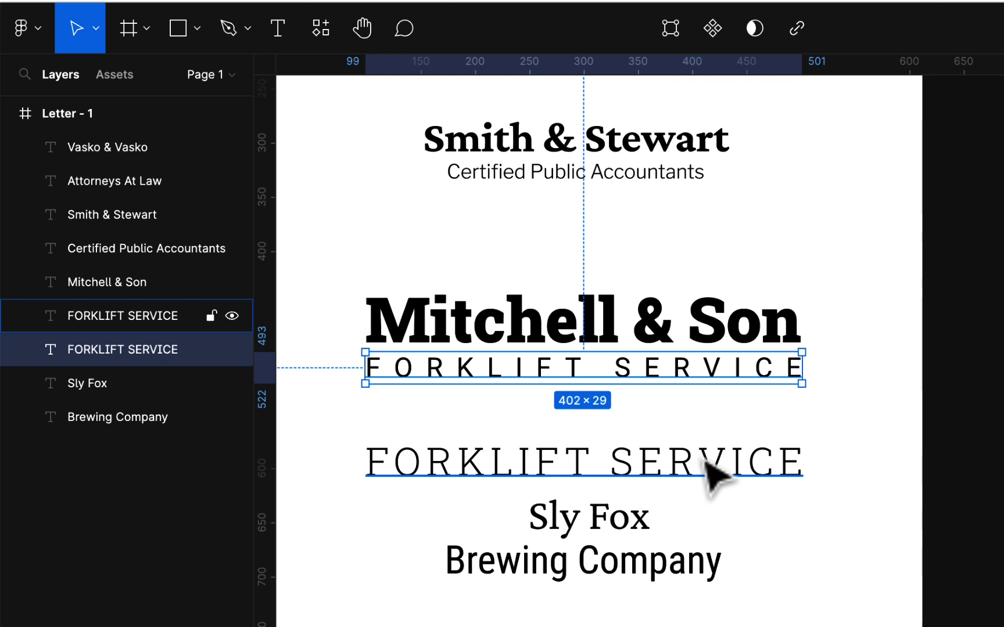
{"action": "key", "text": "Escape"}
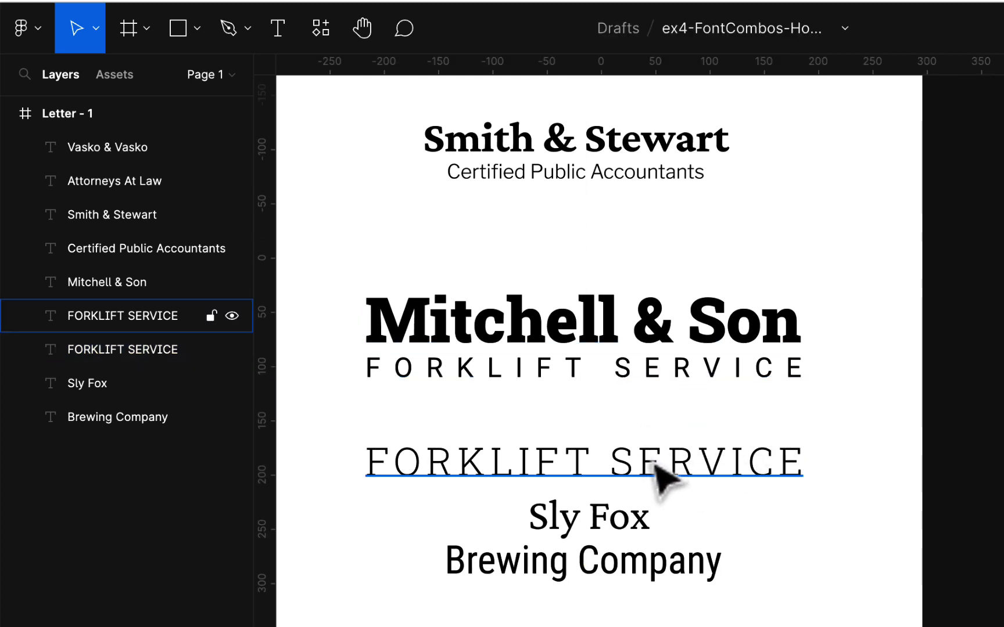
Move the Roboto Slab copy directly beneath the Roboto tagline to compare them, and delete the Slab copy
{"action": "left_click_drag", "start_coordinate": [650, 463], "coordinate": [655, 423]}
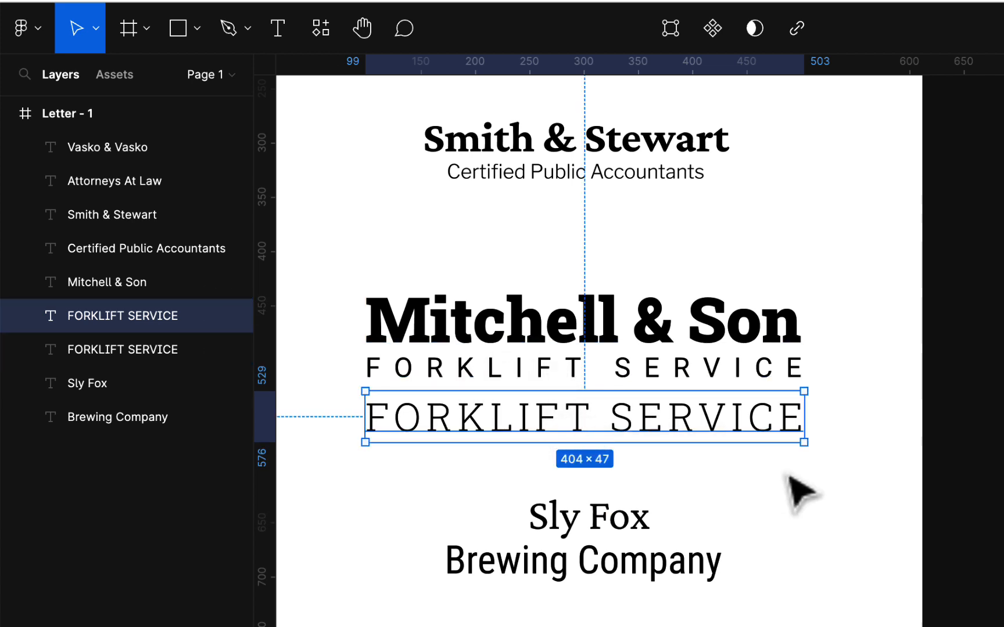
{"action": "left_click", "coordinate": [808, 503]}
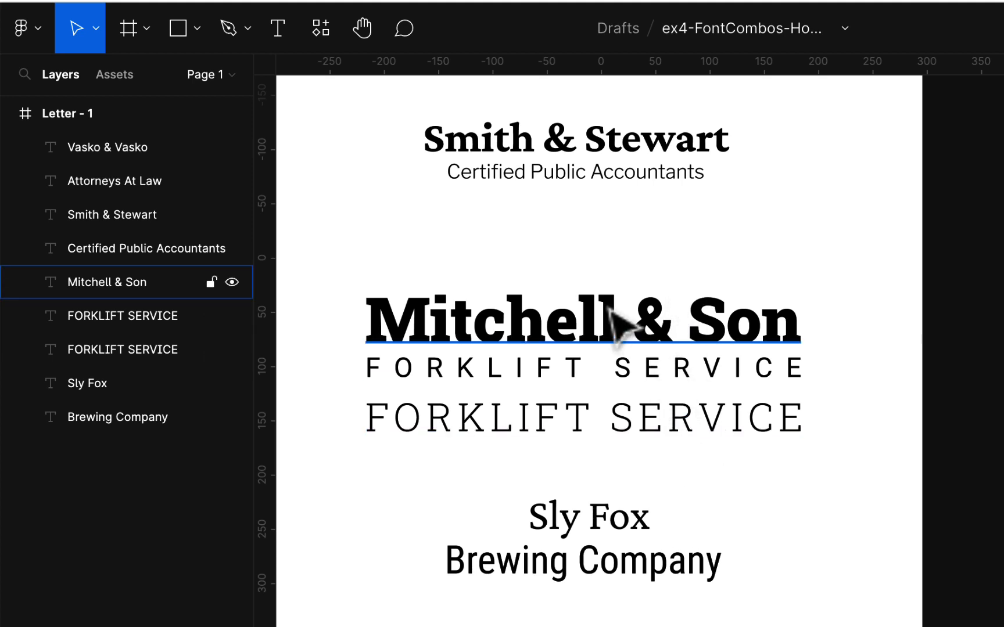
{"action": "left_click", "coordinate": [619, 325]}
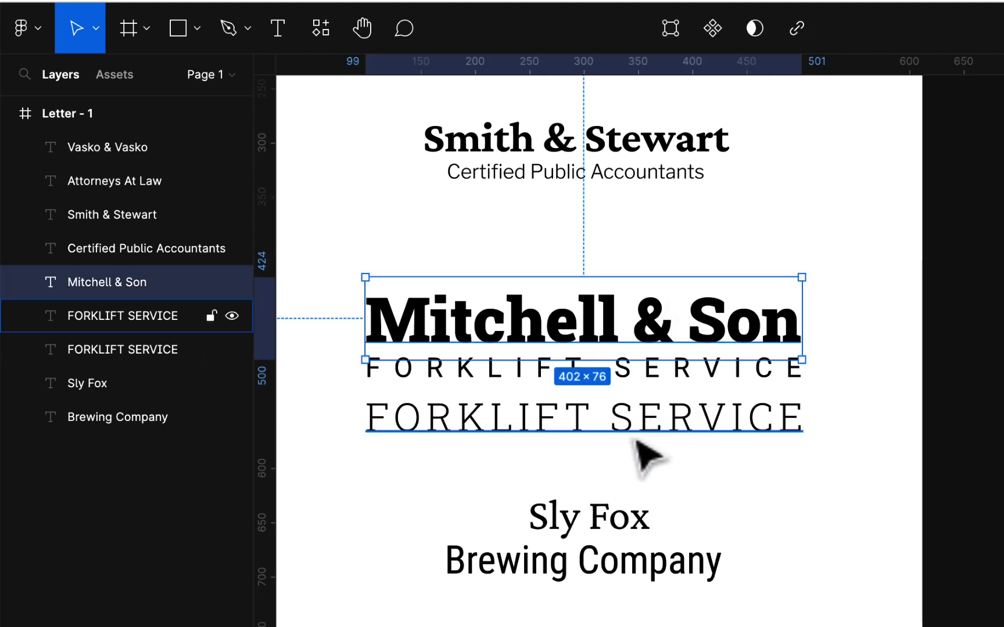
{"action": "left_click", "coordinate": [729, 433]}
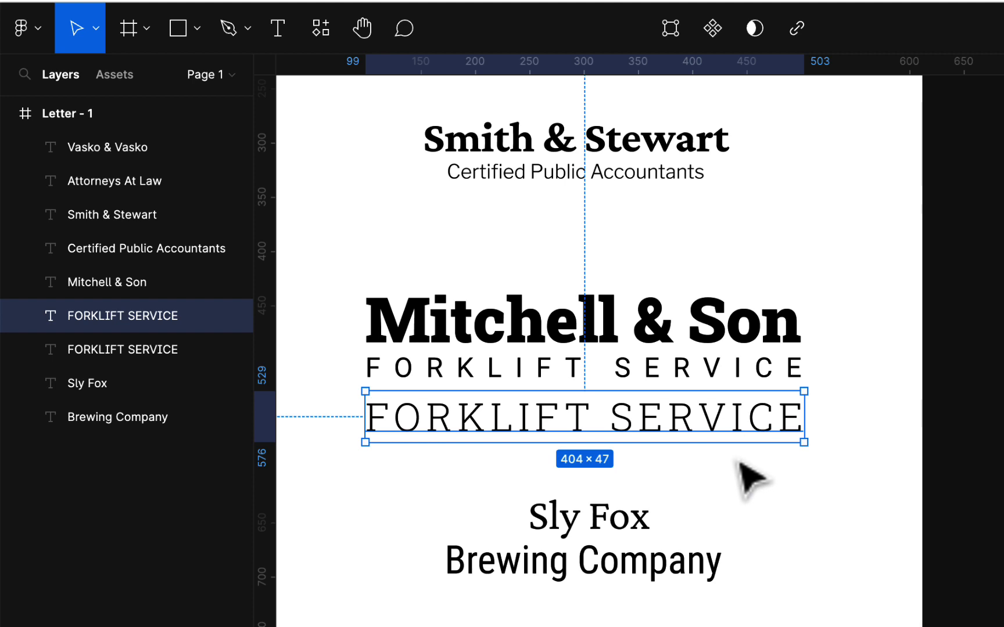
{"action": "key", "text": "Delete"}
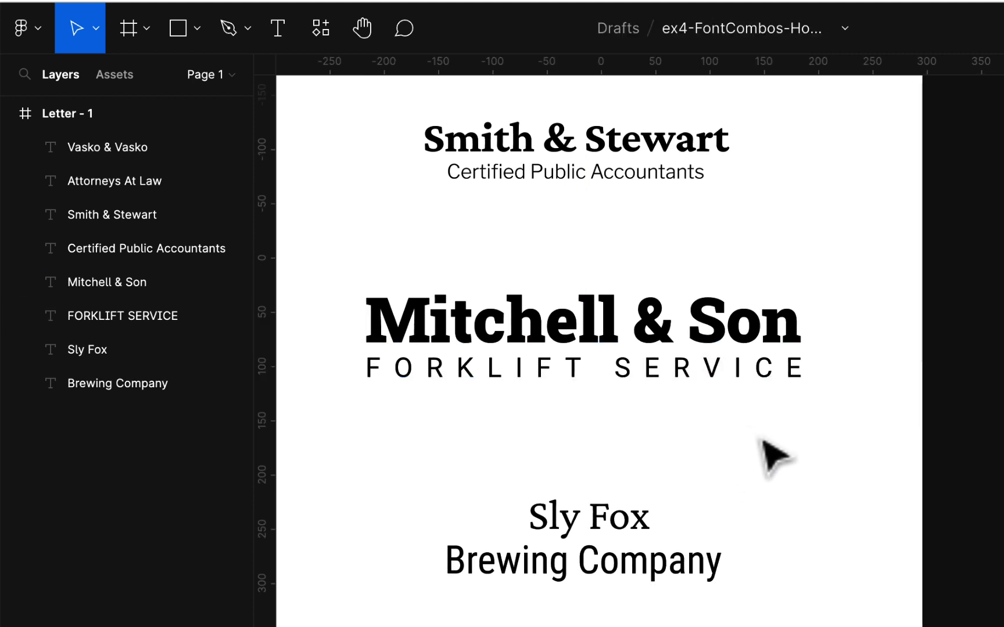
Compare the sizes and font pairings of the Vasko & Vasko, Smith & Stewart and Mitchell & Son pairs
{"action": "scroll", "coordinate": [738, 395], "scroll_direction": "up", "scroll_amount": 5}
{"action": "scroll", "coordinate": [738, 395], "scroll_direction": "left", "scroll_amount": 2}
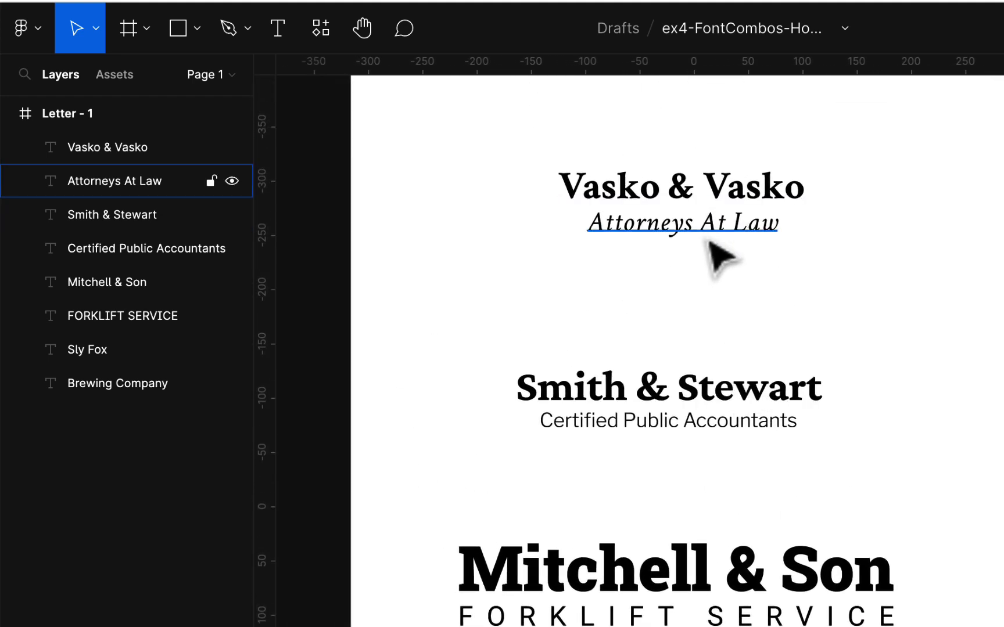
{"action": "scroll", "coordinate": [715, 247], "scroll_direction": "down", "scroll_amount": 4}
{"action": "scroll", "coordinate": [715, 247], "scroll_direction": "right", "scroll_amount": 1}
{"action": "scroll", "coordinate": [708, 243], "scroll_direction": "down", "scroll_amount": 3}
{"action": "scroll", "coordinate": [708, 243], "scroll_direction": "right", "scroll_amount": 1}
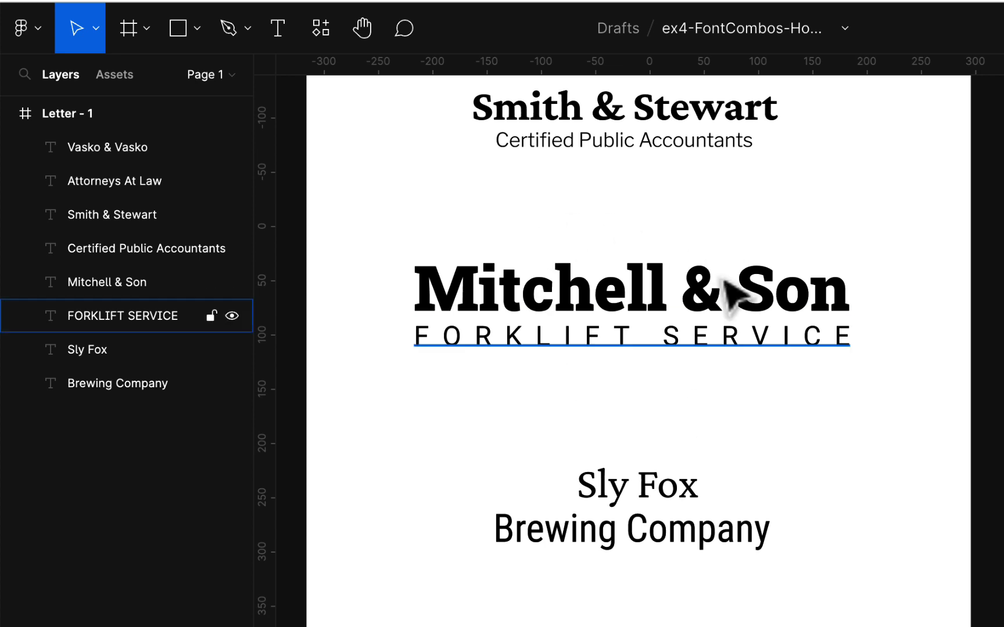
{"action": "scroll", "coordinate": [729, 353], "scroll_direction": "up", "scroll_amount": 4}
{"action": "scroll", "coordinate": [729, 353], "scroll_direction": "right", "scroll_amount": 1}
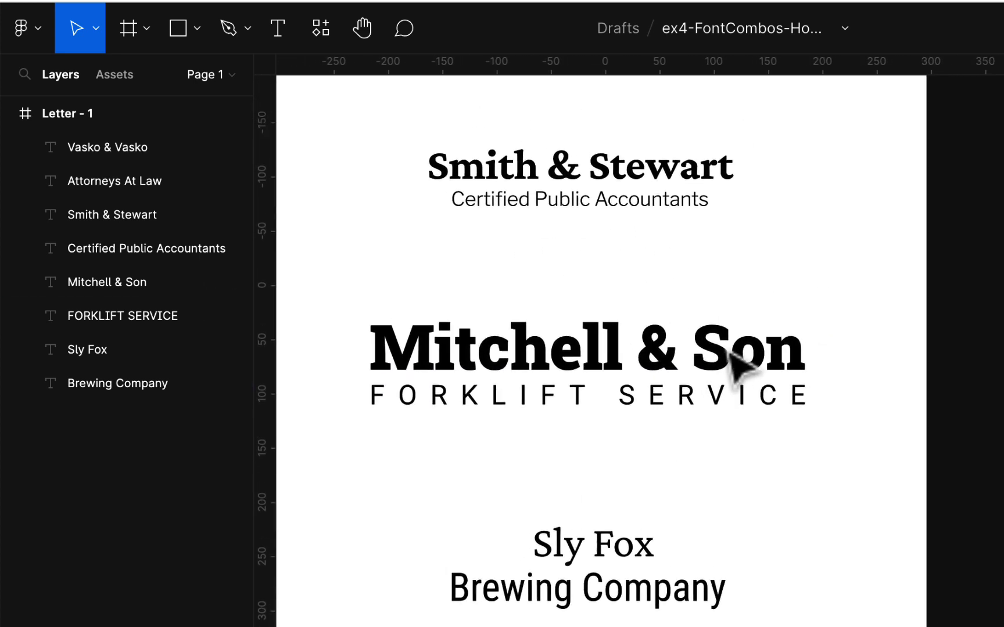
Examine the name and tagline lines of the Smith & Stewart and Mitchell & Son pairs to compare their sizes and widths
{"action": "left_click", "coordinate": [689, 230]}
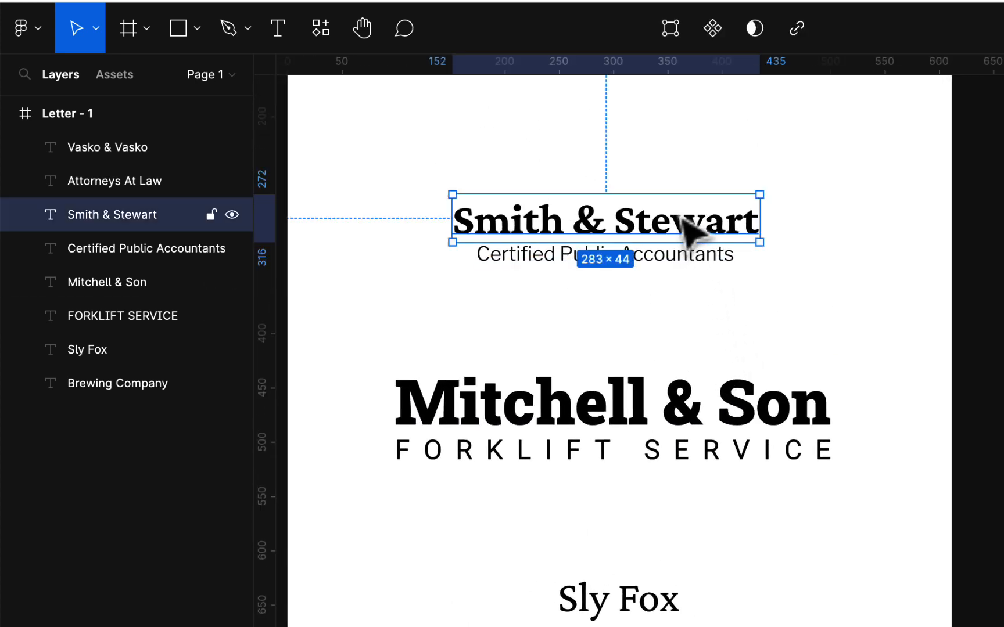
{"action": "left_click", "coordinate": [700, 268]}
{"action": "left_click", "coordinate": [747, 410]}
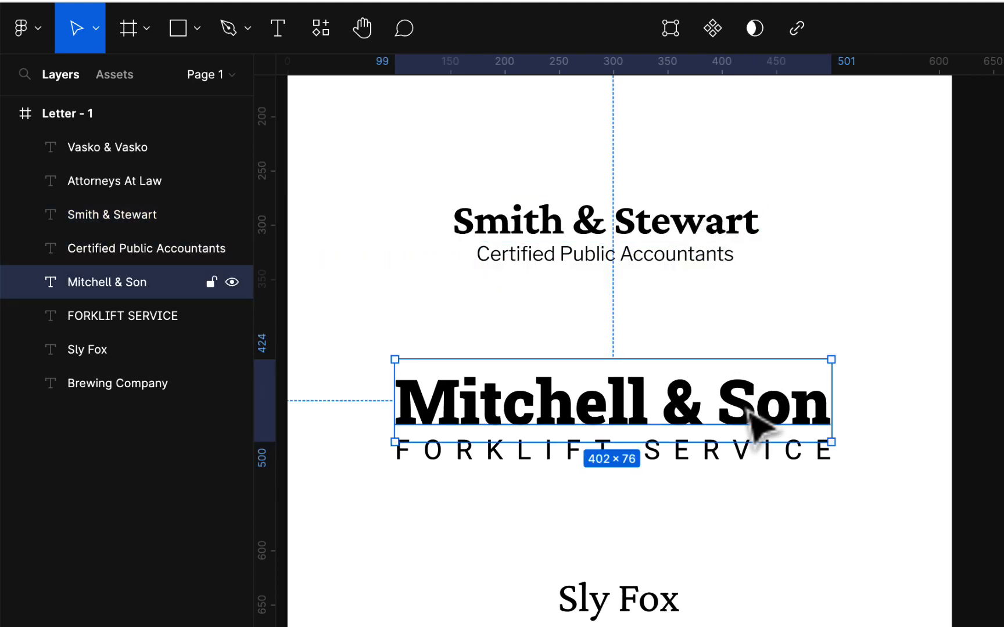
{"action": "left_click", "coordinate": [761, 462]}
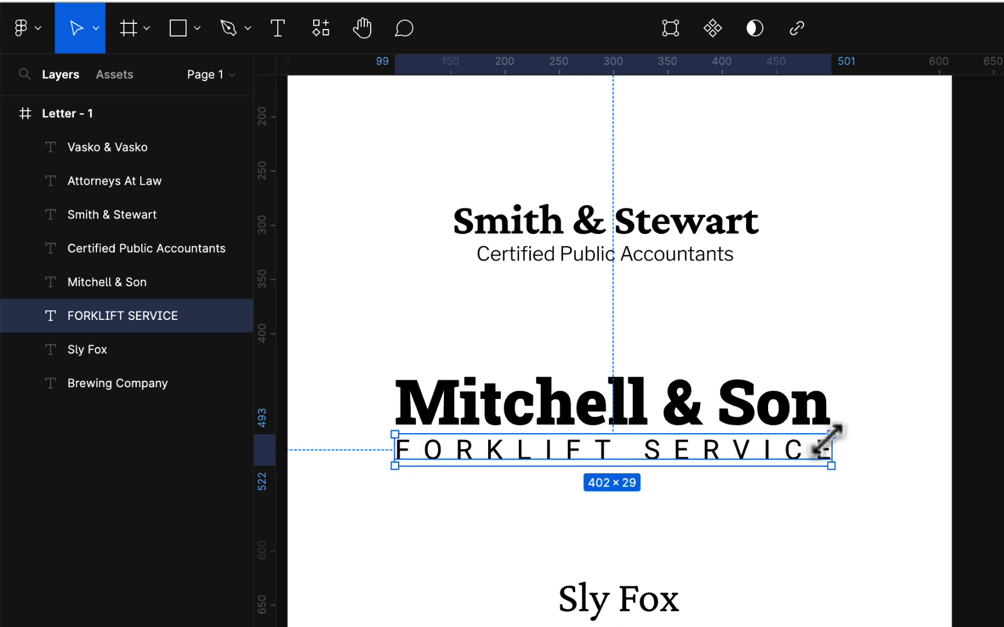
{"action": "left_click", "coordinate": [784, 523]}
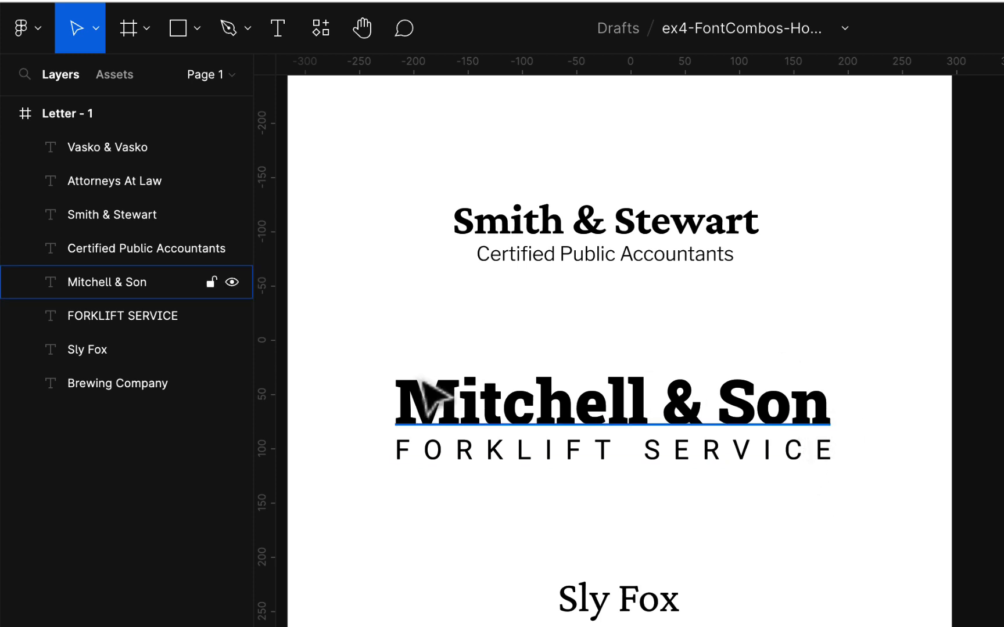
Set the "Sly Fox" text's font to Lobster
{"action": "scroll", "coordinate": [802, 418], "scroll_direction": "down", "scroll_amount": 2}
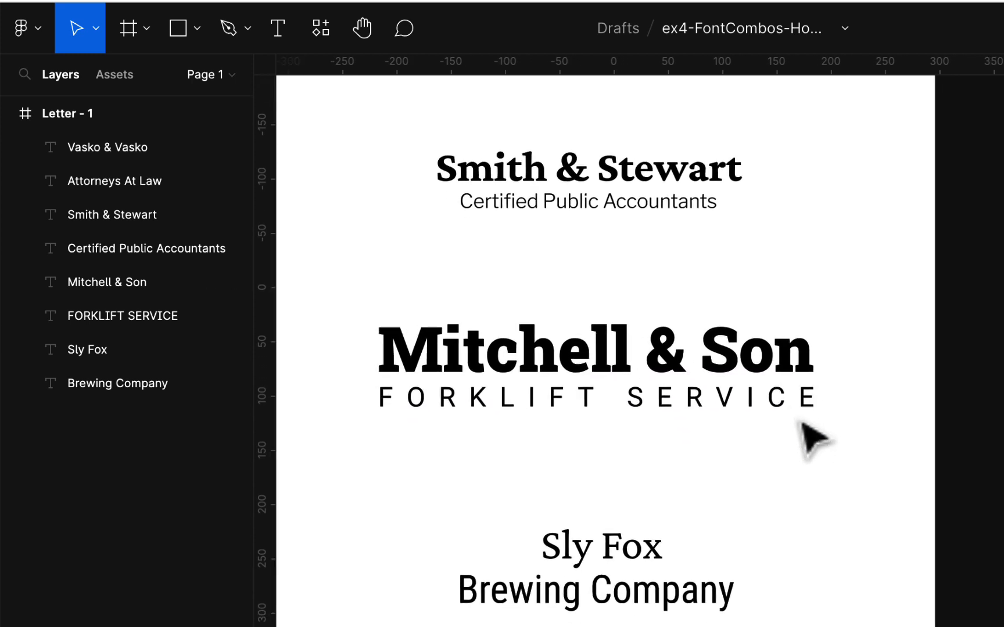
{"action": "scroll", "coordinate": [795, 424], "scroll_direction": "down", "scroll_amount": 1}
{"action": "scroll", "coordinate": [794, 424], "scroll_direction": "right", "scroll_amount": 1}
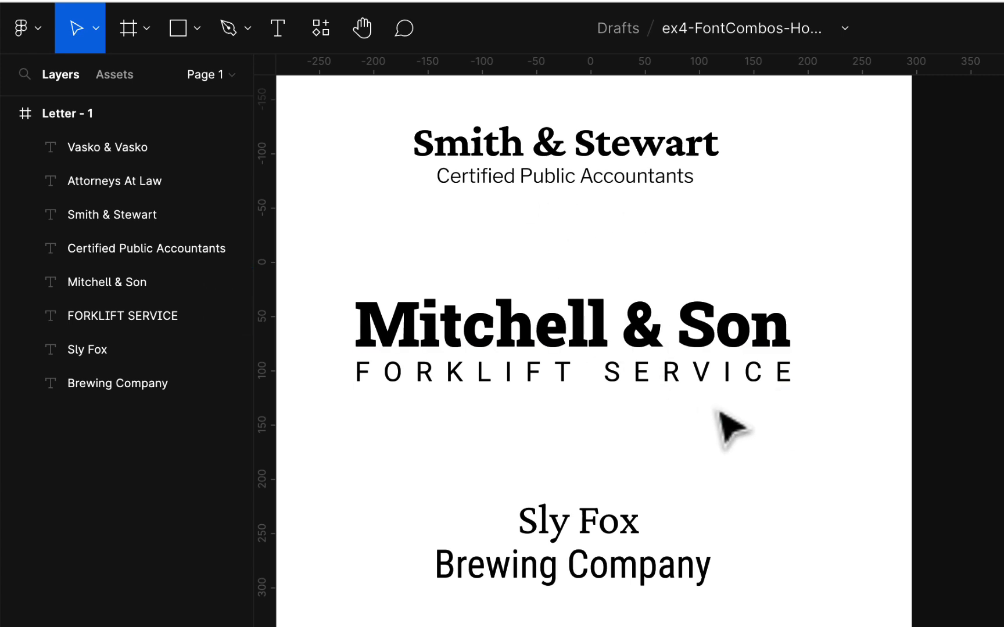
{"action": "scroll", "coordinate": [731, 428], "scroll_direction": "down", "scroll_amount": 2}
{"action": "scroll", "coordinate": [731, 428], "scroll_direction": "left", "scroll_amount": 2}
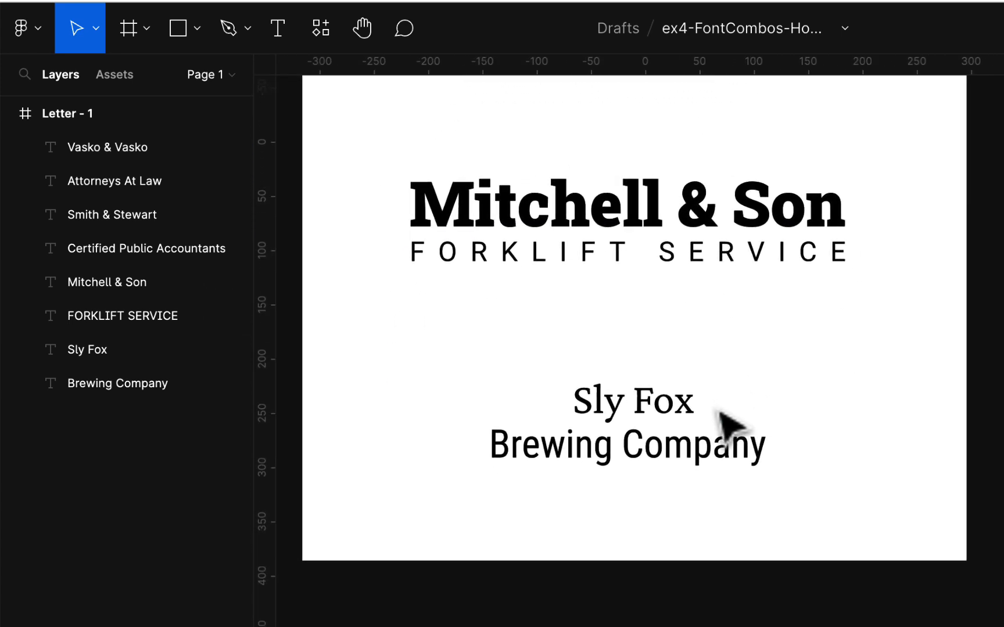
{"action": "left_click", "coordinate": [742, 446]}
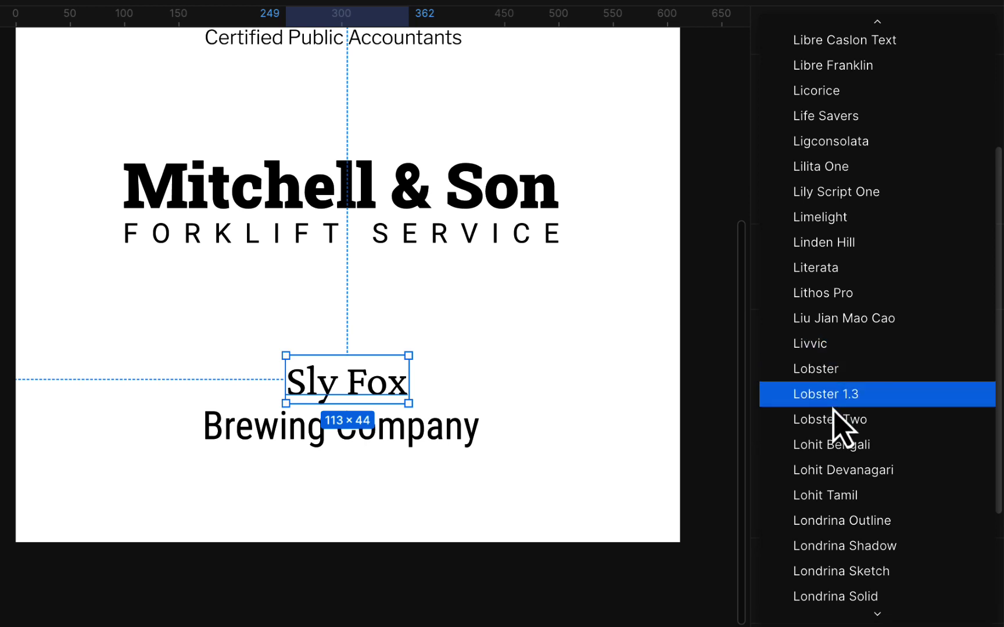
{"action": "left_click", "coordinate": [826, 372]}
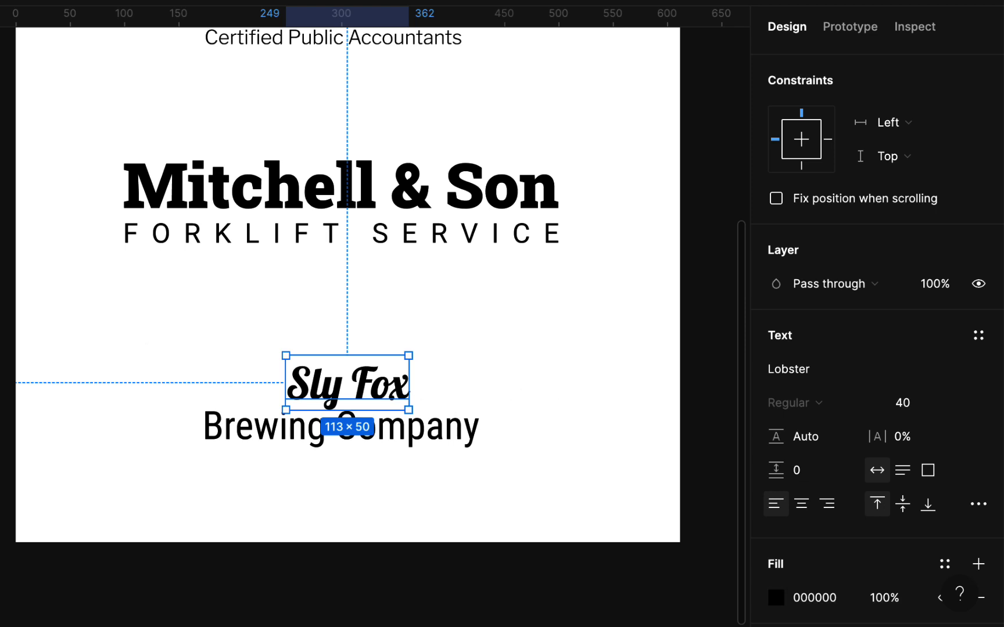
Scale "Sly Fox" up from its bottom centre to about 258 × 114
{"action": "key", "text": "k"}
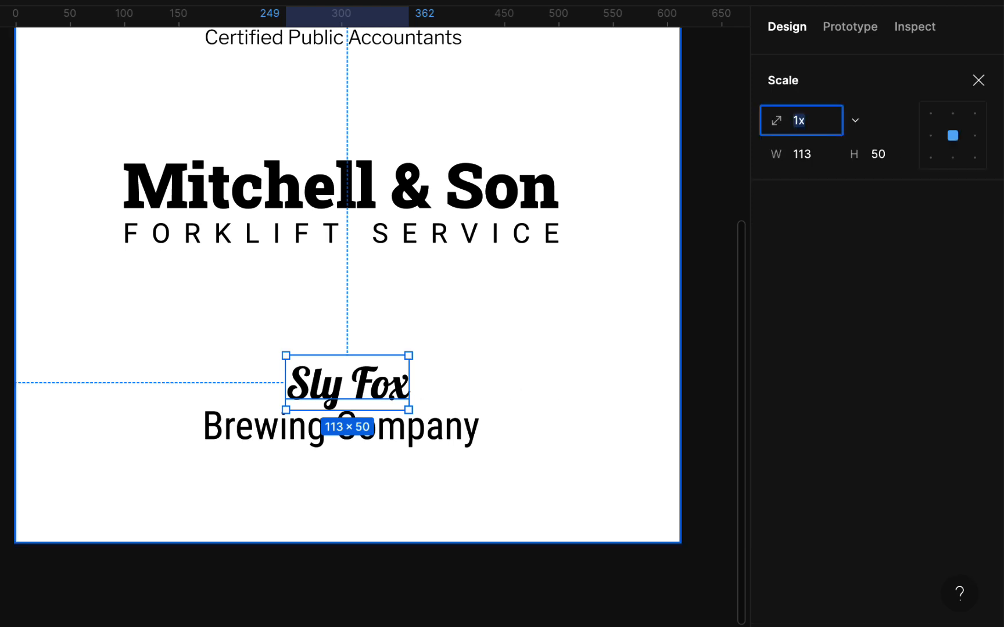
{"action": "left_click_drag", "start_coordinate": [380, 357], "coordinate": [388, 285]}
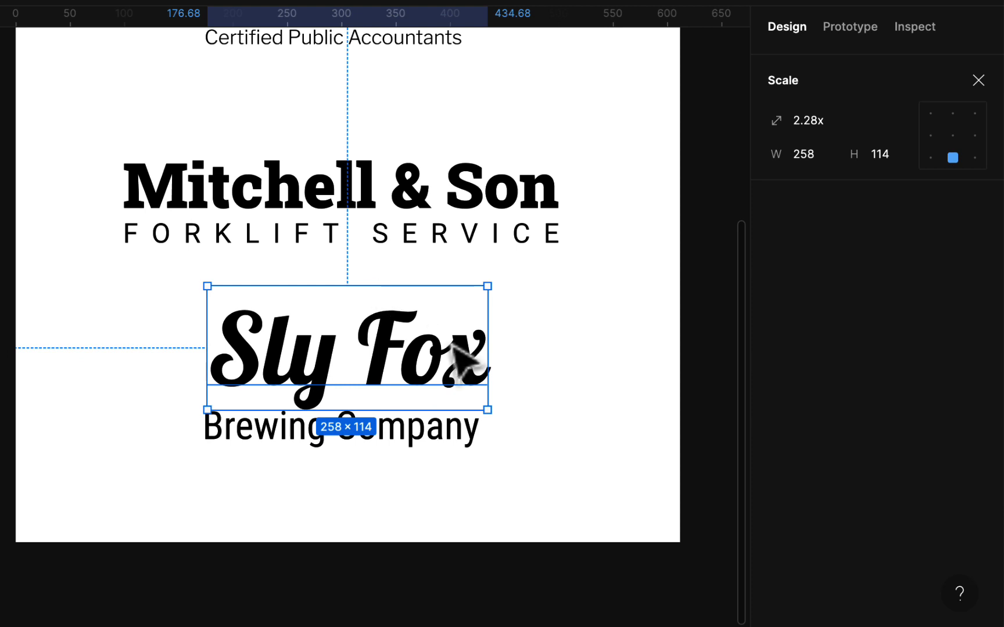
{"action": "left_click", "coordinate": [464, 510]}
Move the "Brewing Company" tagline directly beneath "Sly Fox" and set its weight to Light
{"action": "mouse_move", "coordinate": [419, 439]}
{"action": "left_mouse_down"}
{"action": "mouse_move", "coordinate": [399, 439]}
{"action": "mouse_move", "coordinate": [431, 432]}
{"action": "mouse_move", "coordinate": [432, 443]}
{"action": "left_mouse_up"}
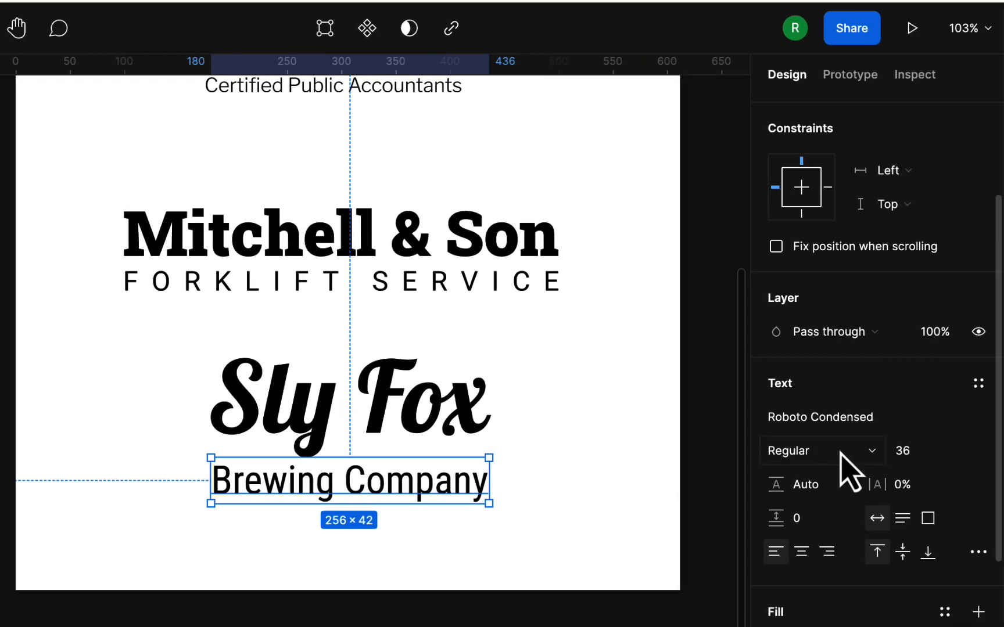
{"action": "left_click", "coordinate": [867, 457]}
{"action": "left_click", "coordinate": [862, 432]}
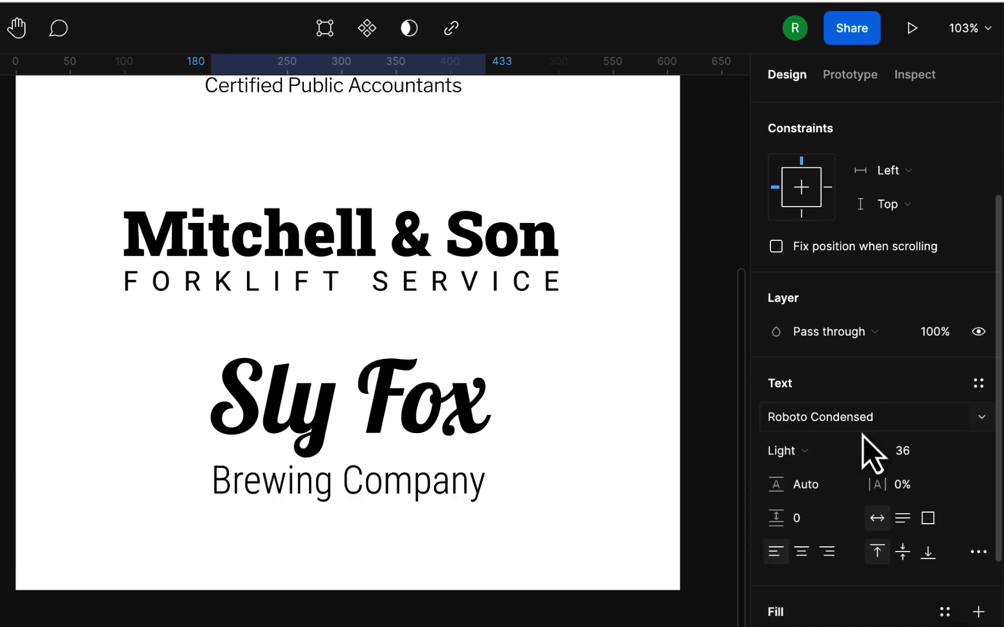
Shift the "Brewing Company" tagline slightly left and try extra spaces between its two words to clear the descender of the "y"
{"action": "left_click_drag", "start_coordinate": [451, 496], "coordinate": [317, 462]}
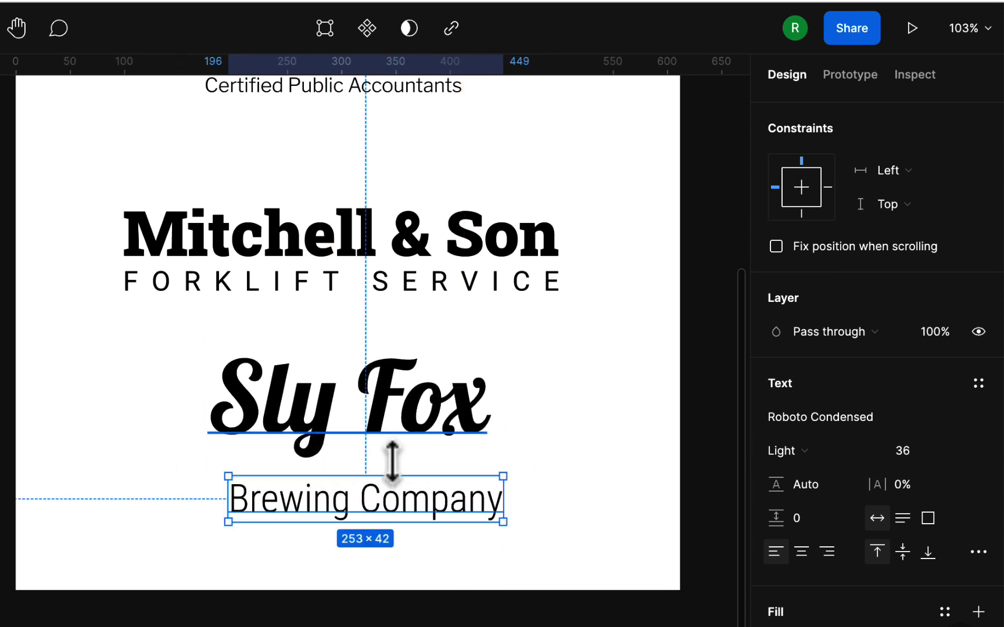
{"action": "left_click_drag", "start_coordinate": [404, 508], "coordinate": [373, 494]}
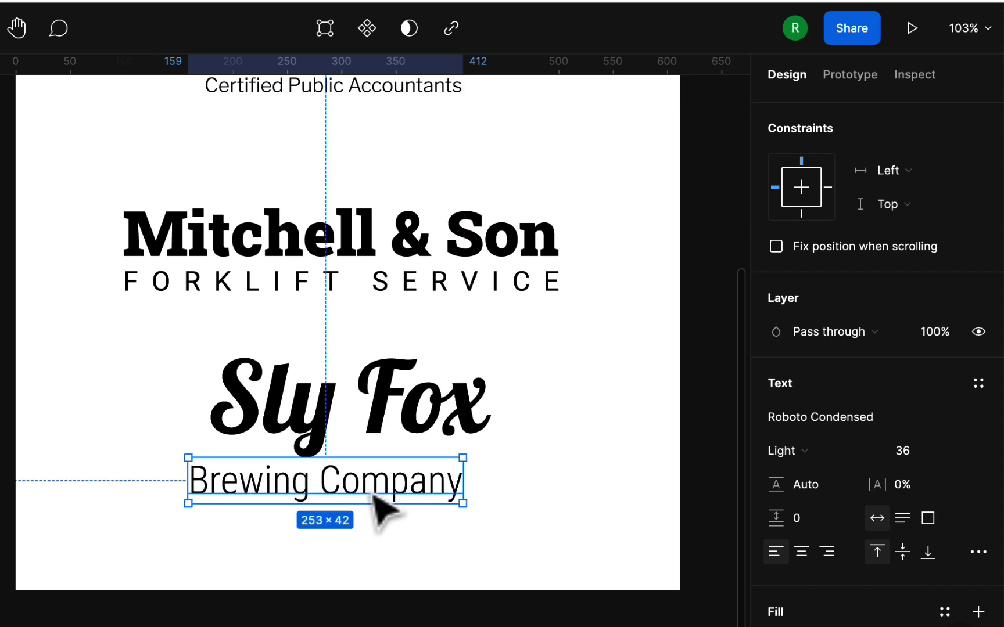
{"action": "double_click", "coordinate": [331, 486]}
{"action": "left_click", "coordinate": [324, 473]}
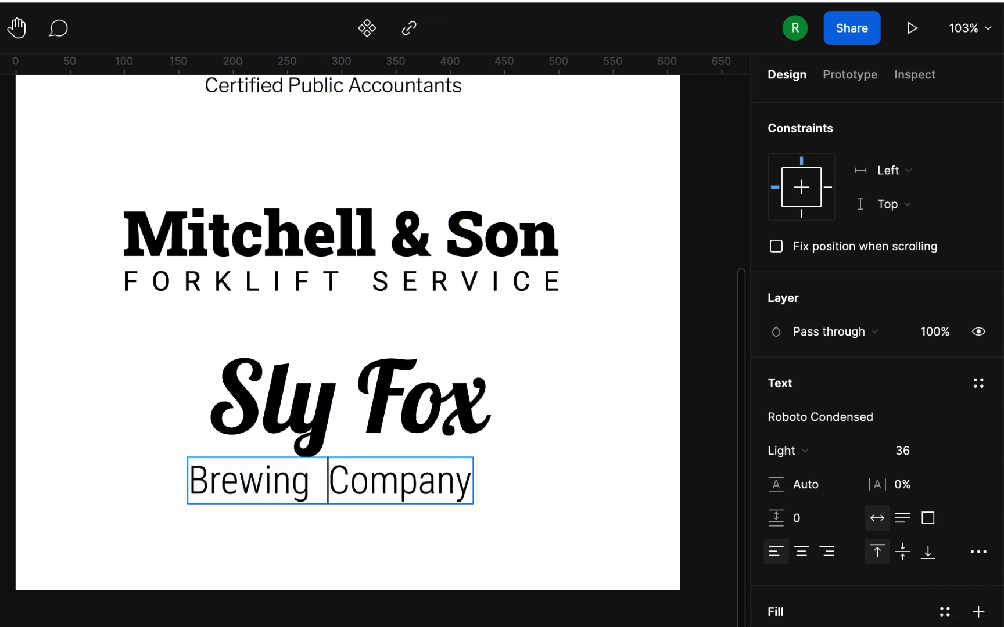
{"action": "key", "text": "Escape"}
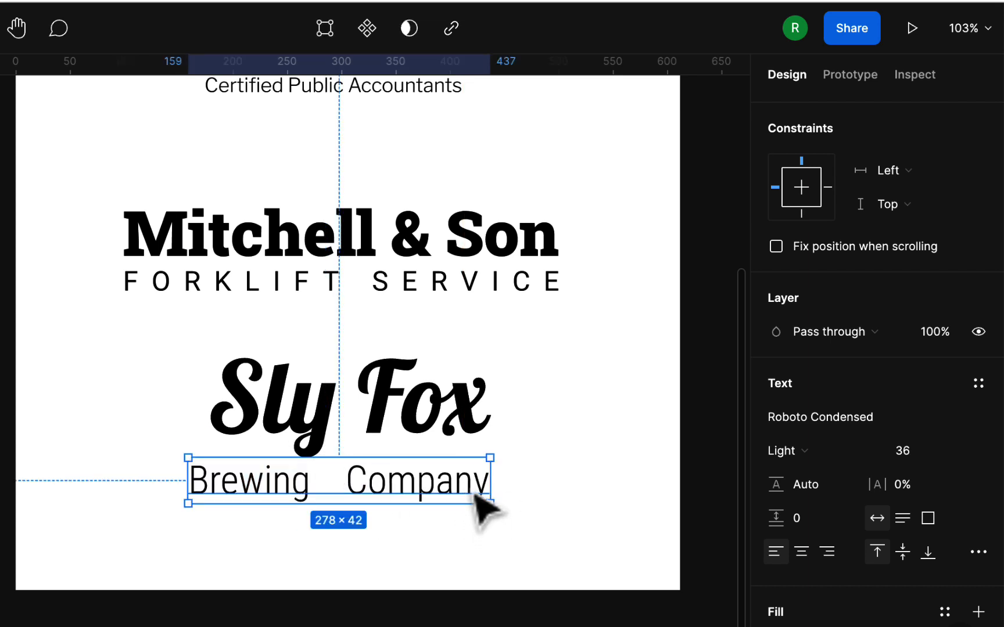
Move the "Brewing Company" tagline to the right of the "y" descender, just below the word "Fox"
{"action": "left_click_drag", "start_coordinate": [475, 495], "coordinate": [608, 465]}
{"action": "double_click", "coordinate": [483, 458]}
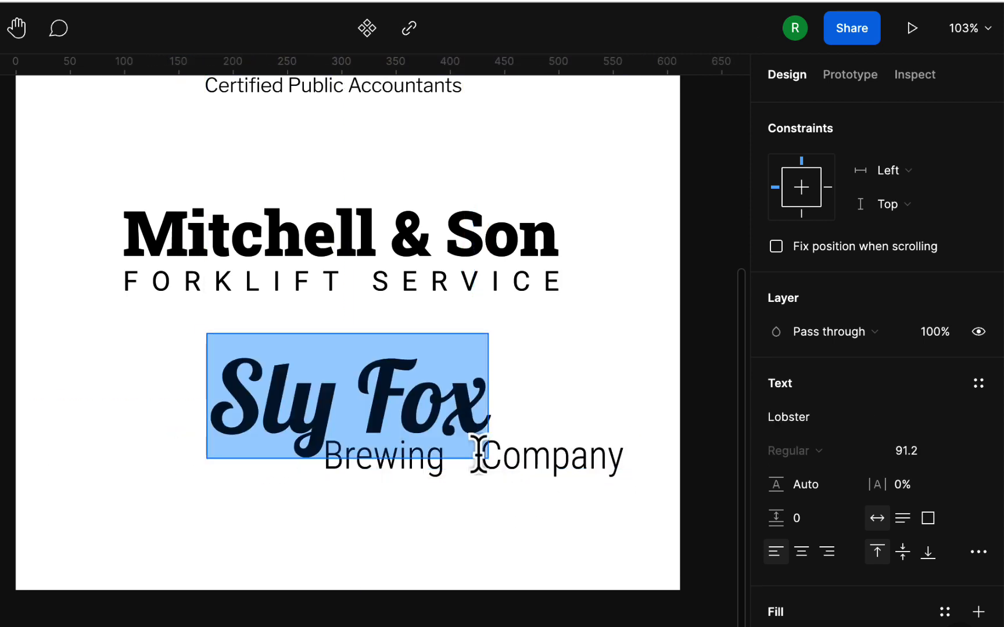
{"action": "key", "text": "Escape"}
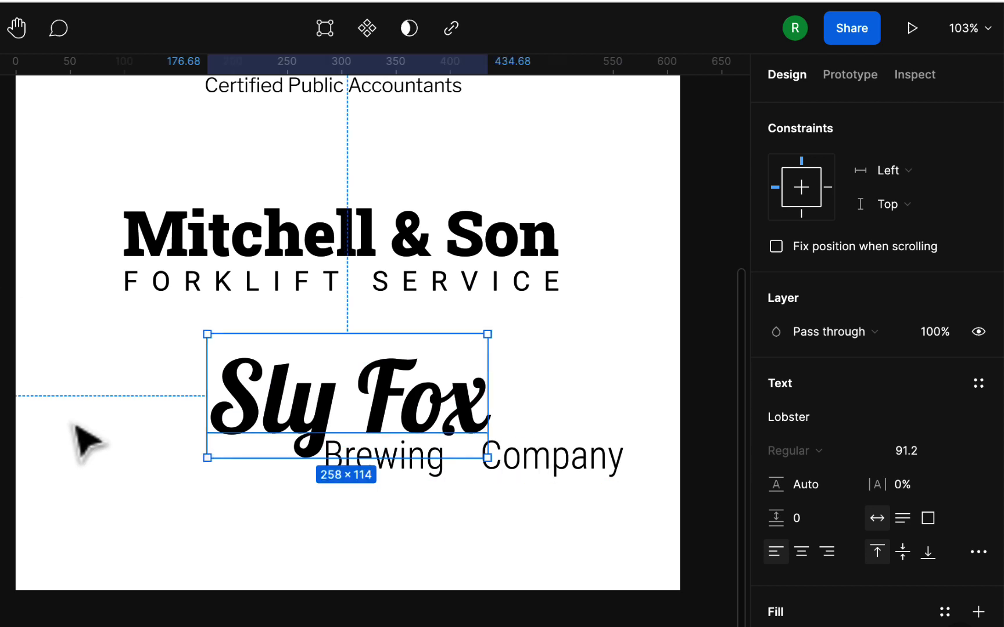
{"action": "left_click", "coordinate": [553, 533]}
{"action": "left_click_drag", "start_coordinate": [554, 452], "coordinate": [546, 487]}
Remove the extra spaces between "Brewing" and "Company", keeping a single space
{"action": "double_click", "coordinate": [478, 493]}
{"action": "key", "text": "BackSpace"}
{"action": "key", "text": "BackSpace"}
{"action": "key", "text": "BackSpace"}
{"action": "key", "text": "BackSpace"}
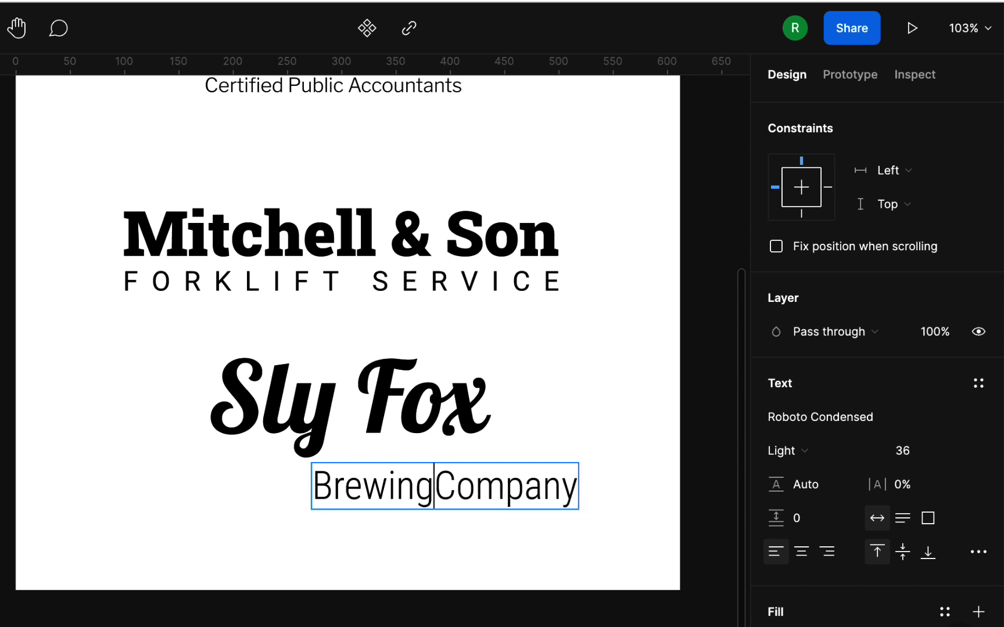
{"action": "key", "text": "Escape"}
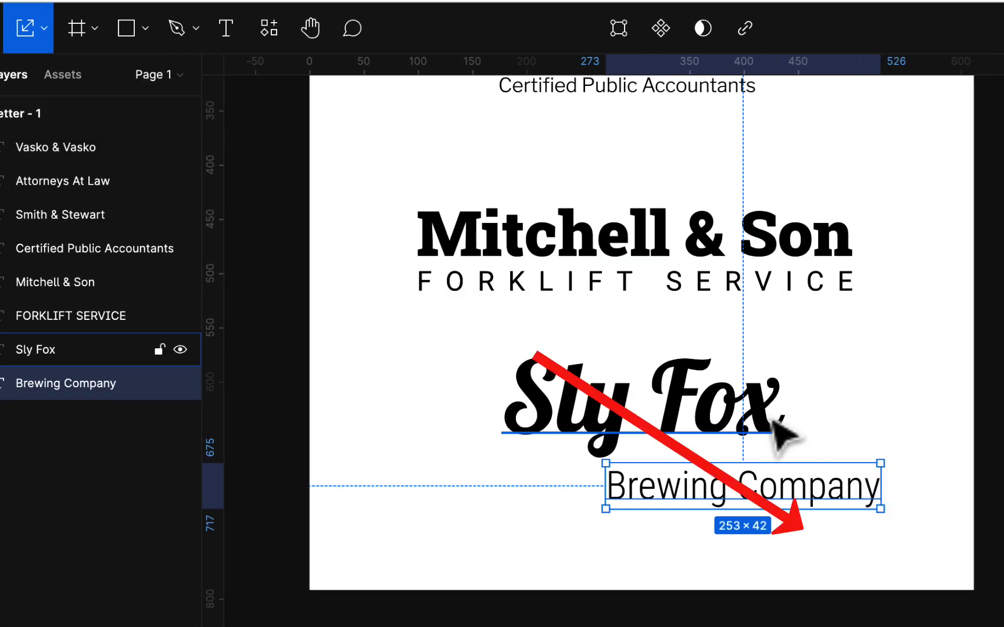
Scale the "Brewing Company" tagline down to about 164 × 27 beneath "Fox" and set its weight to Regular
{"action": "left_click_drag", "start_coordinate": [881, 509], "coordinate": [801, 462]}
{"action": "left_click", "coordinate": [802, 507]}
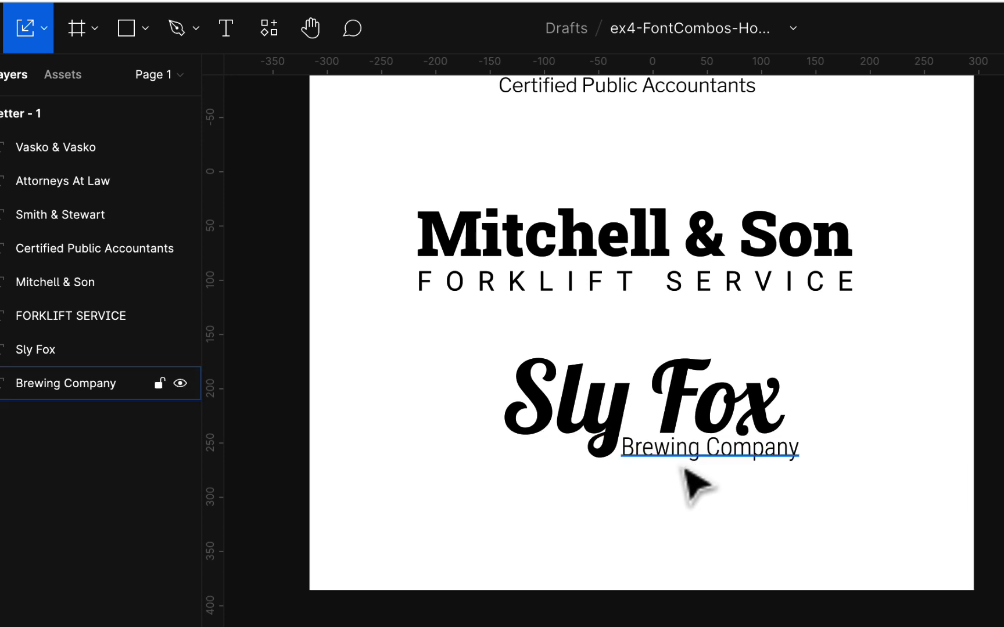
{"action": "left_click", "coordinate": [765, 456]}
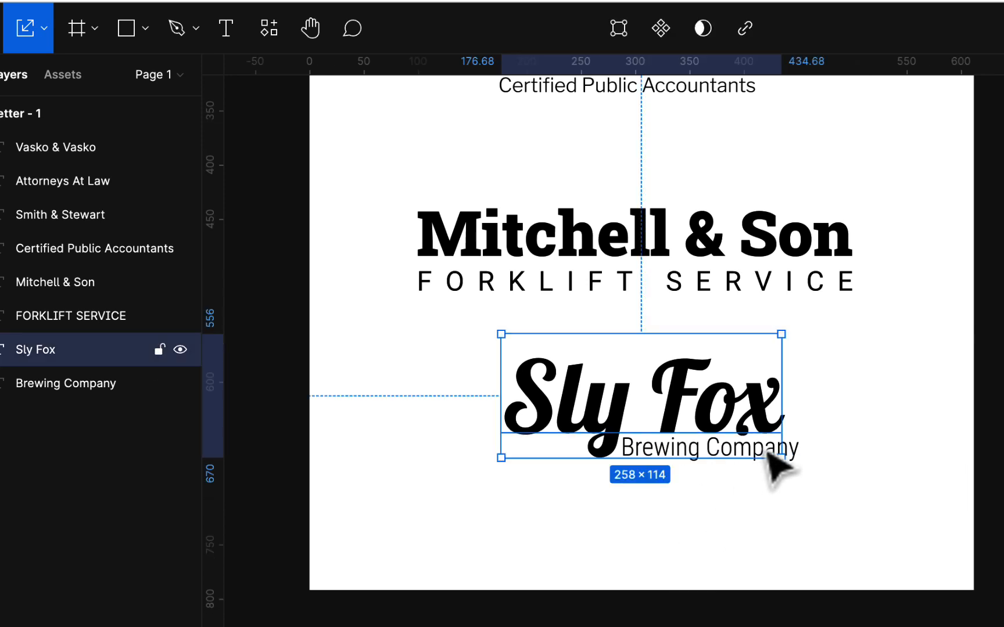
{"action": "left_click", "coordinate": [796, 454]}
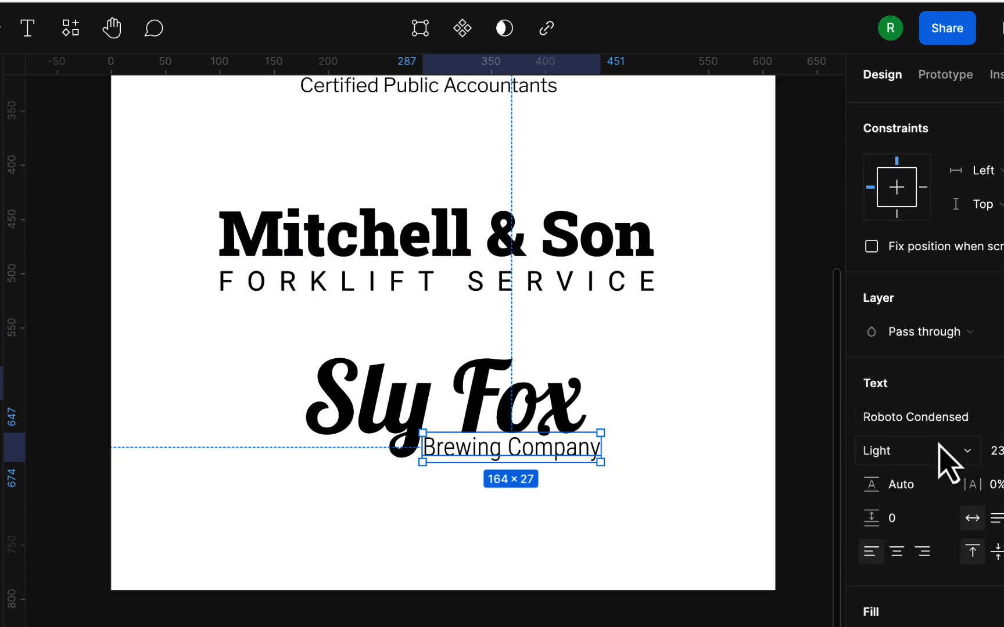
{"action": "left_click", "coordinate": [964, 459]}
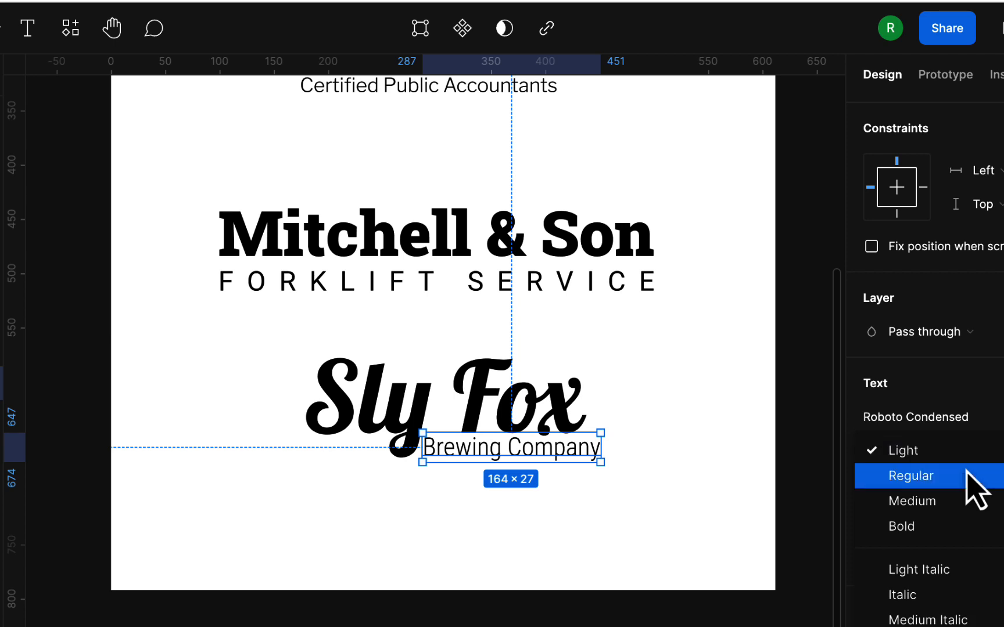
{"action": "left_click", "coordinate": [967, 475]}
{"action": "left_click", "coordinate": [722, 511]}
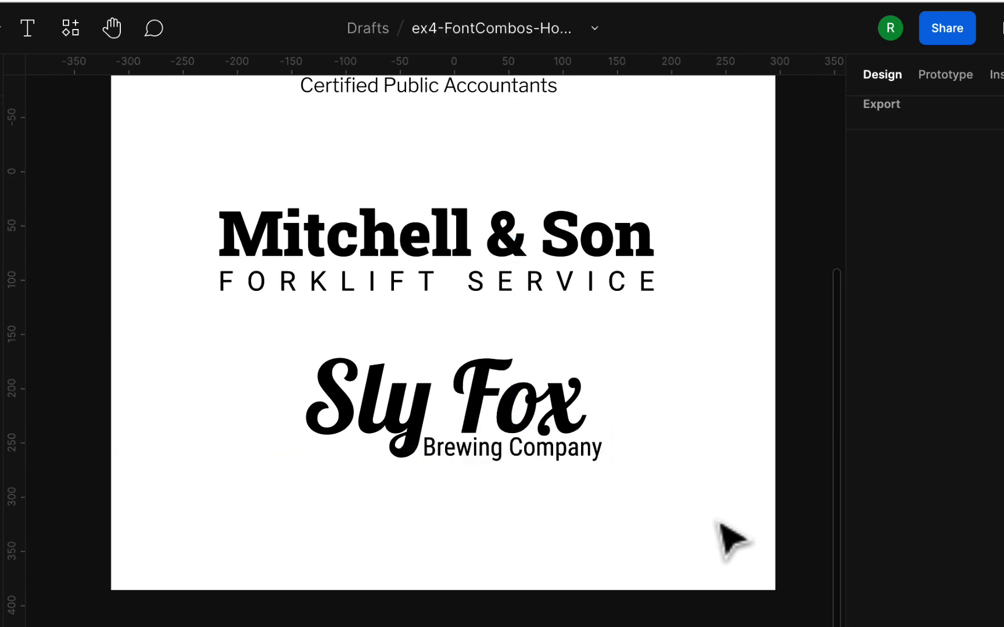
Try the Lobster 1.3 font on the "Sly Fox" text
{"action": "left_click", "coordinate": [579, 459]}
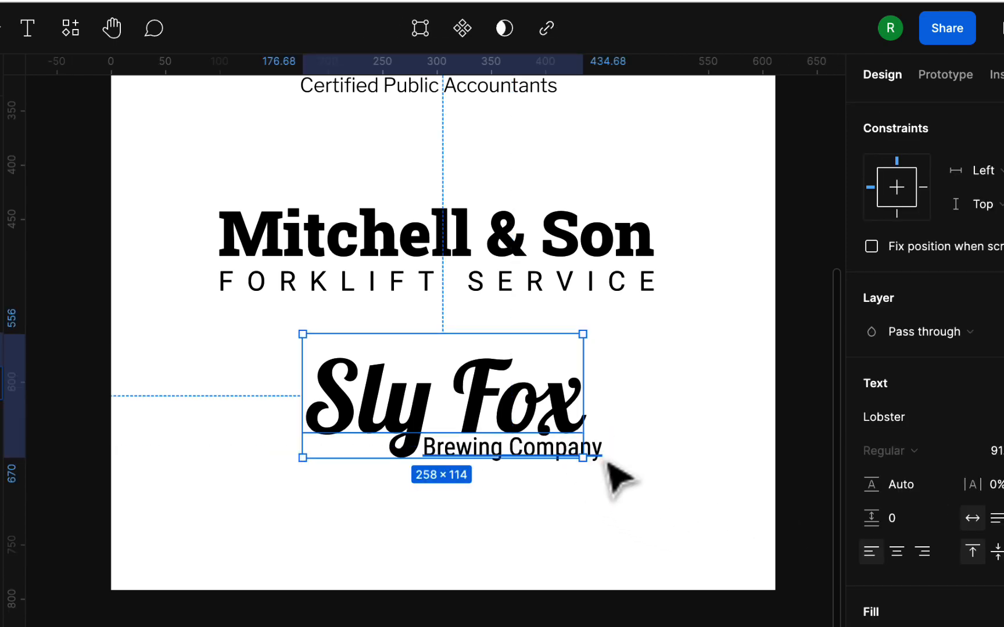
{"action": "left_click", "coordinate": [601, 458]}
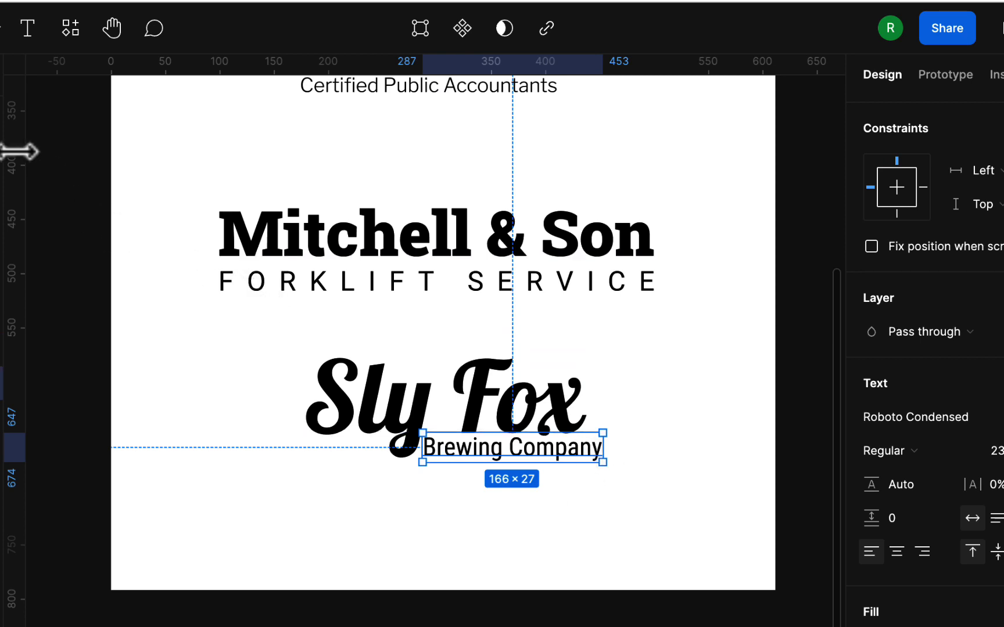
{"action": "left_click", "coordinate": [485, 386]}
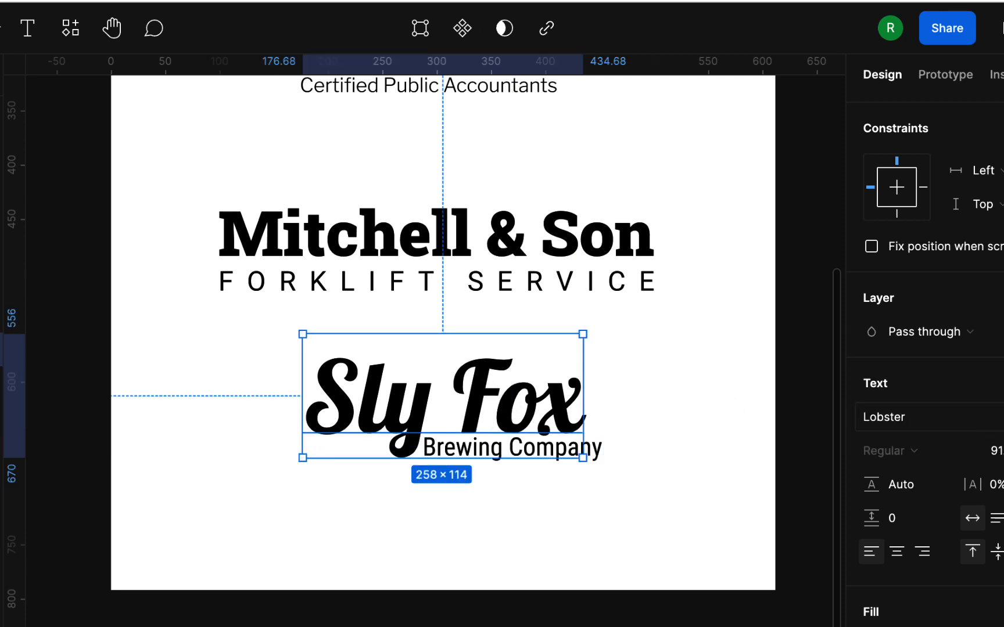
{"action": "left_click", "coordinate": [885, 417]}
{"action": "left_click", "coordinate": [884, 441]}
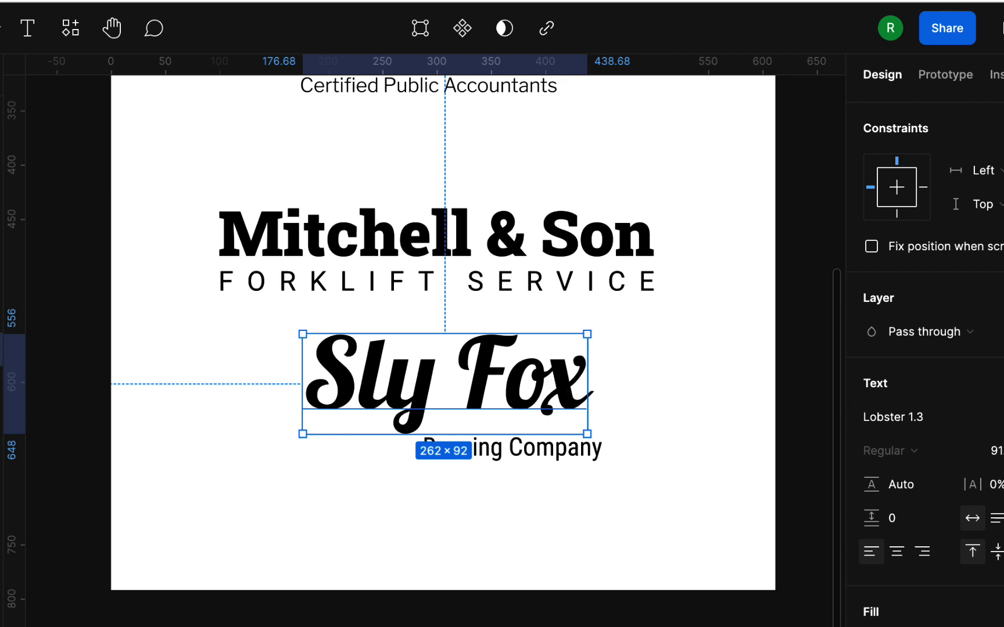
Try the Lobster Two font on the "Sly Fox" text, then undo it
{"action": "left_click", "coordinate": [889, 417]}
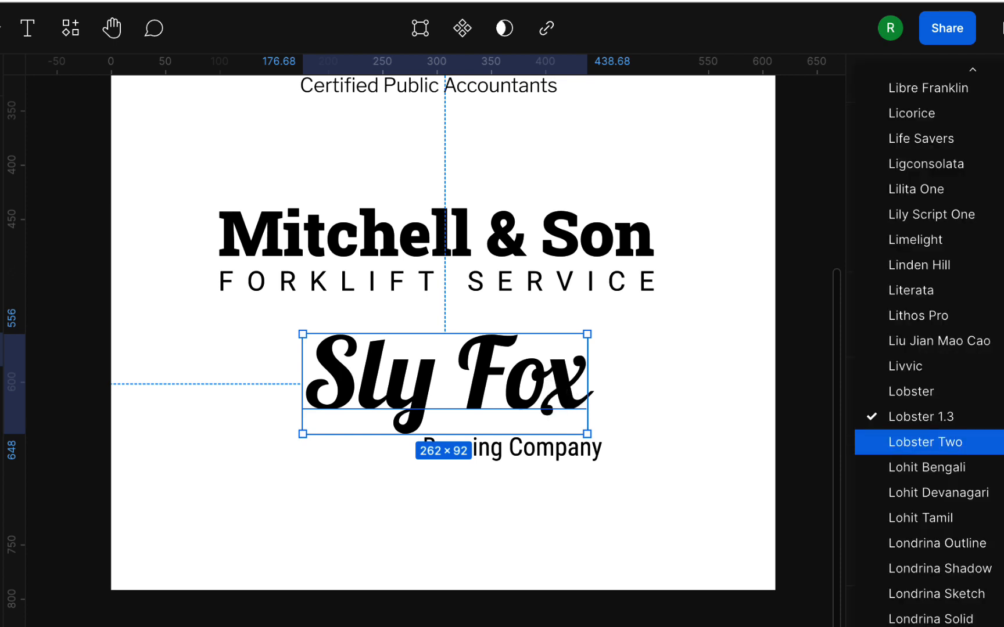
{"action": "left_click", "coordinate": [898, 439]}
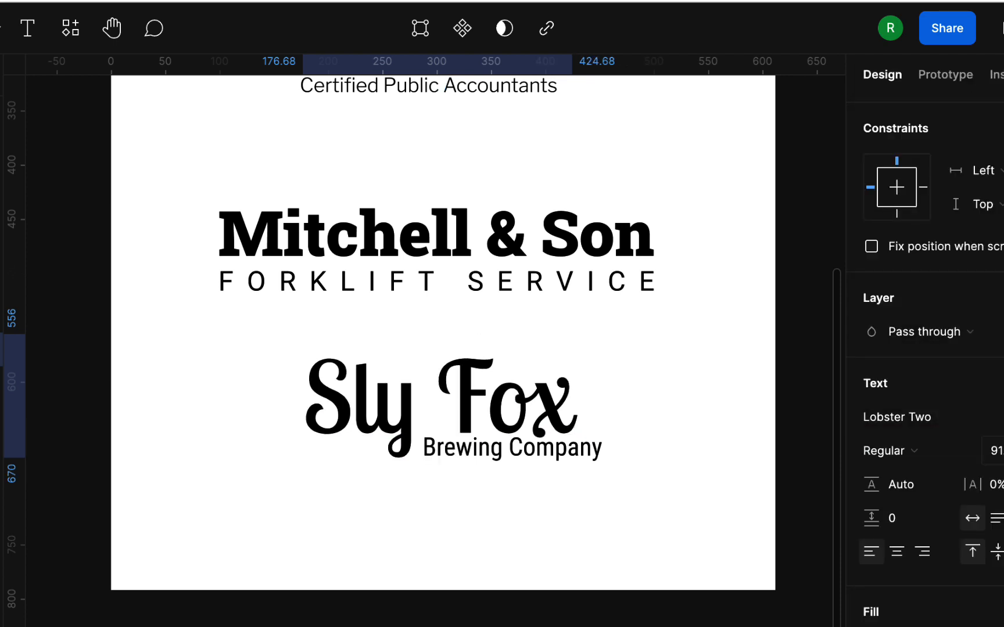
{"action": "key", "text": "ctrl+z"}
Set the "Sly Fox" font back to Lobster and deselect the text
{"action": "left_click", "coordinate": [888, 417]}
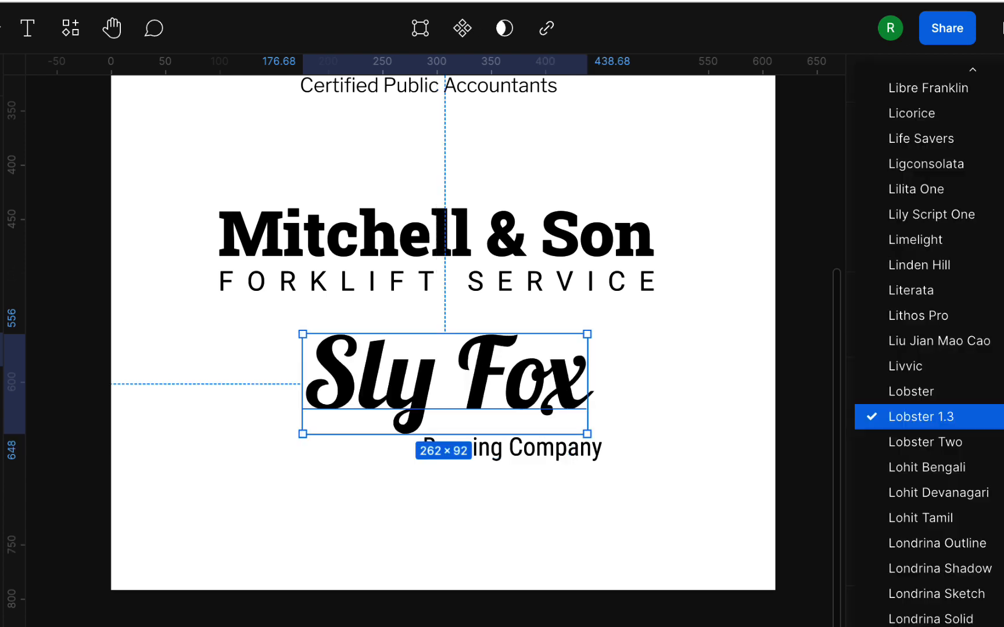
{"action": "left_click", "coordinate": [889, 390]}
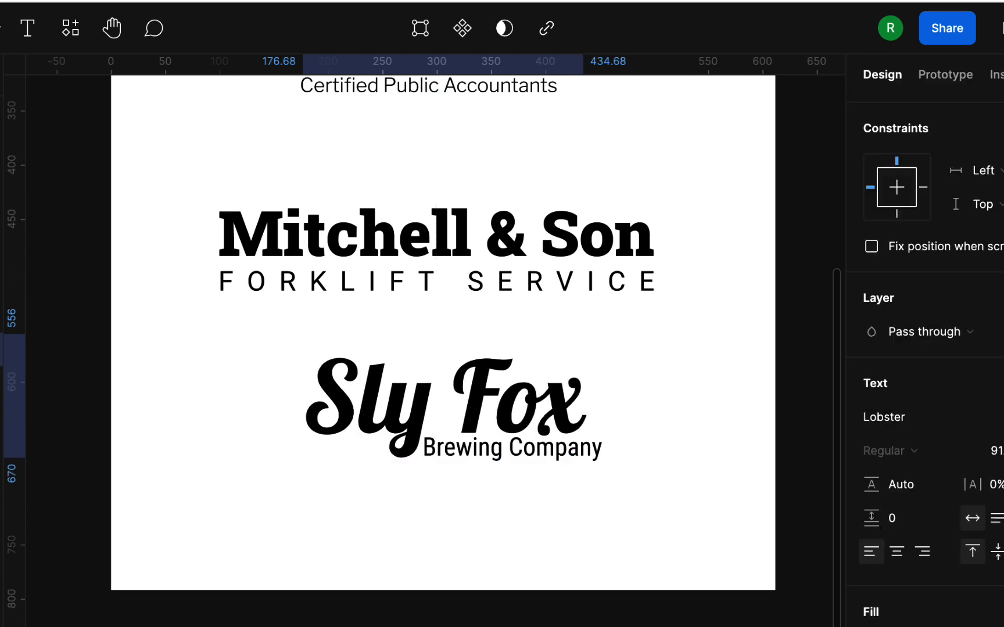
{"action": "left_click", "coordinate": [755, 539]}
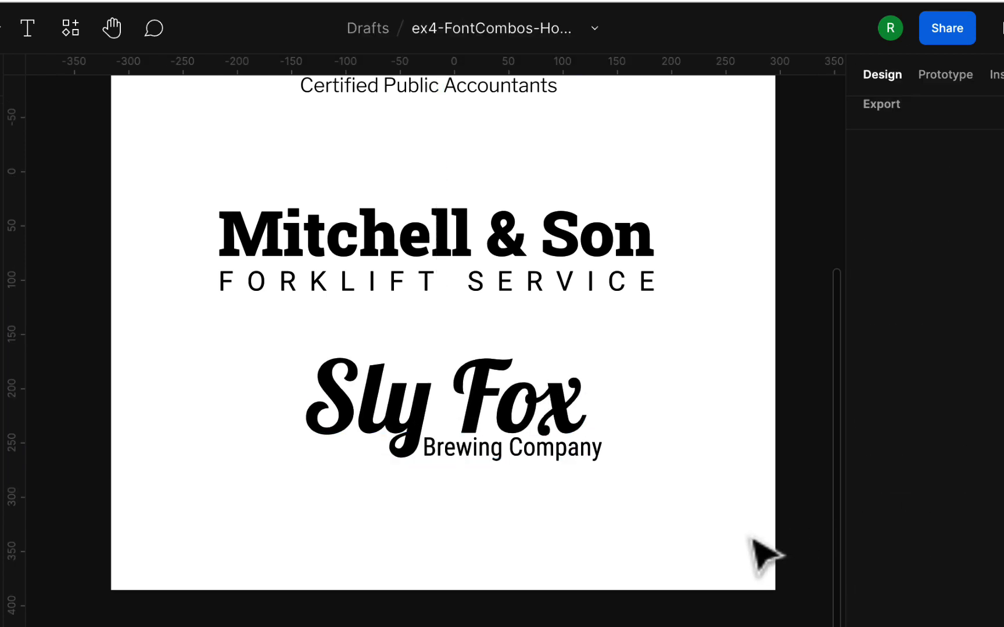
Nudge the "Brewing Company" tagline slightly down beneath "Sly Fox" and reduce its font size until the text is about 149 × 25
{"action": "left_click", "coordinate": [583, 455]}
{"action": "left_click", "coordinate": [609, 464]}
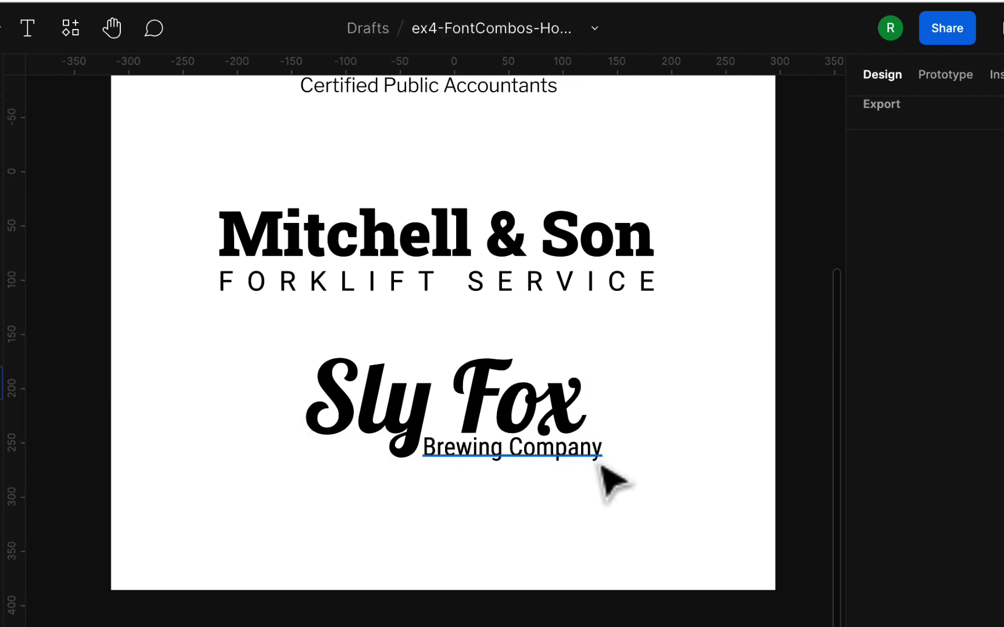
{"action": "left_click", "coordinate": [602, 466]}
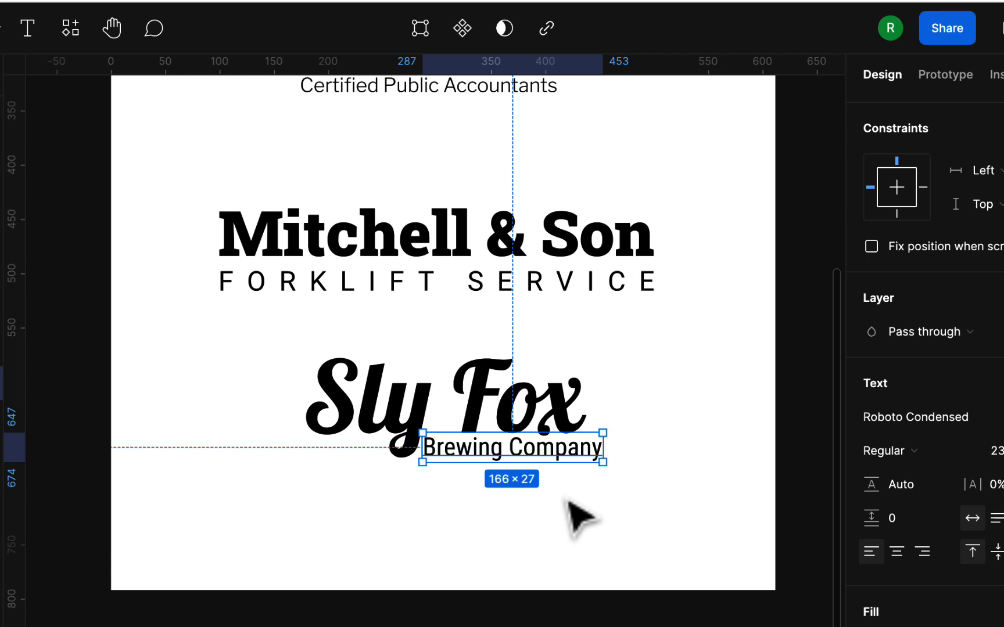
{"action": "left_click_drag", "start_coordinate": [553, 451], "coordinate": [553, 459]}
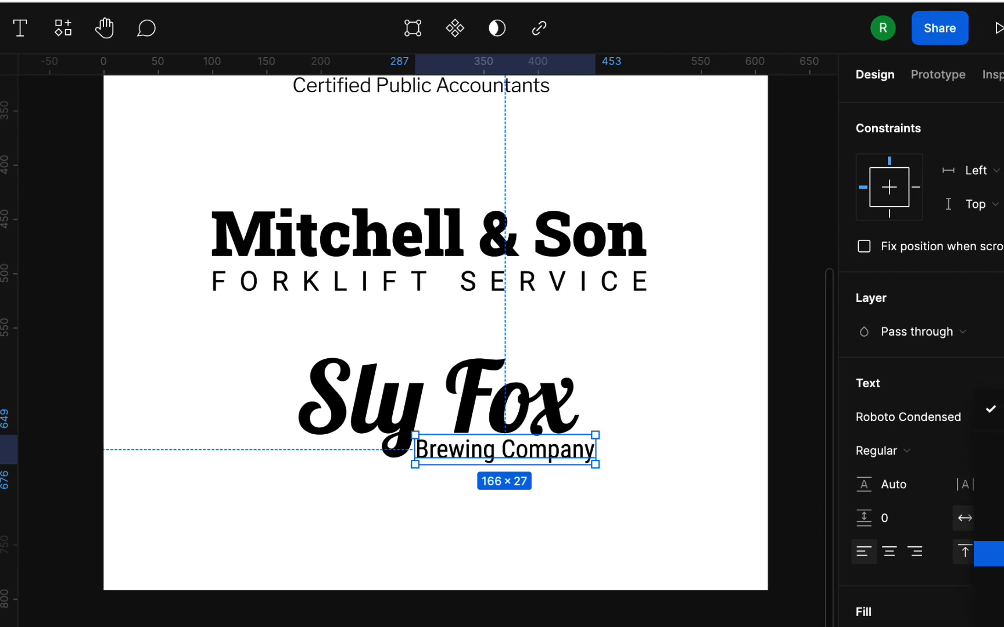
{"action": "left_click", "coordinate": [971, 586]}
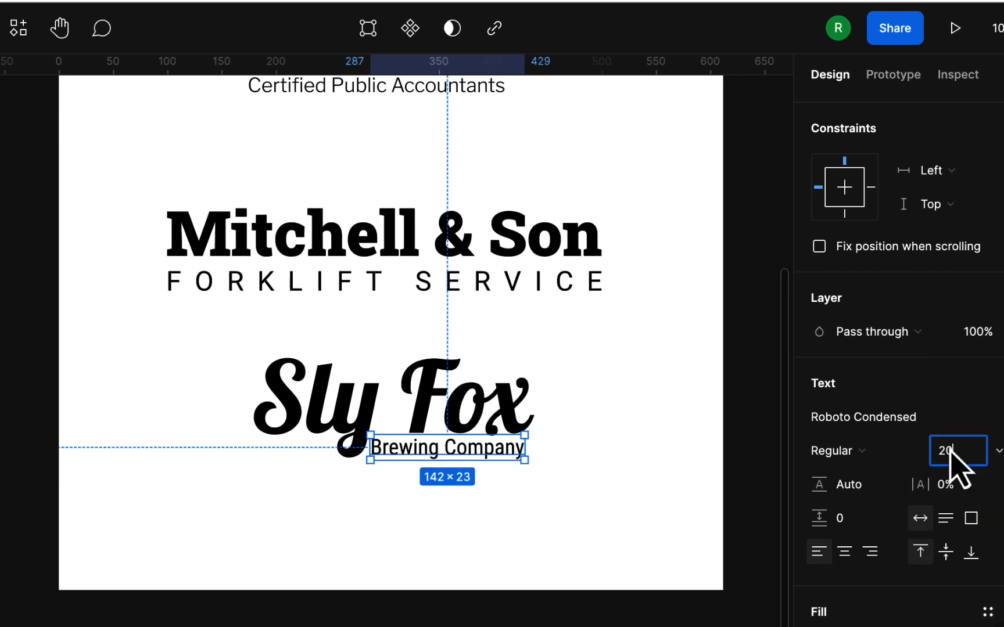
{"action": "left_click", "coordinate": [538, 526]}
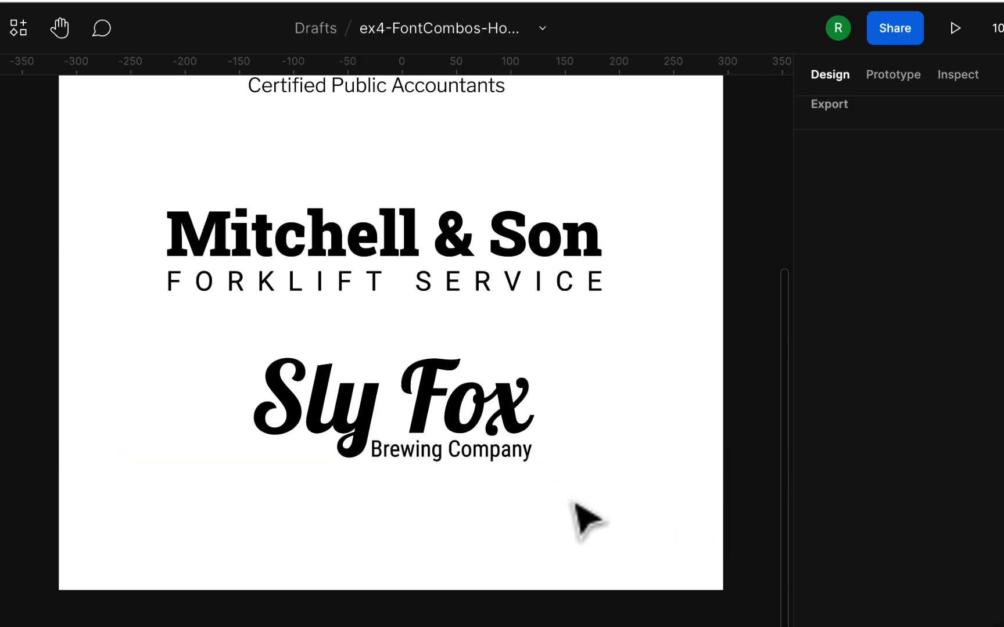
Lock the "Sly Fox" text layer and select the "Brewing Company" tagline overlapping it
{"action": "left_click", "coordinate": [488, 400]}
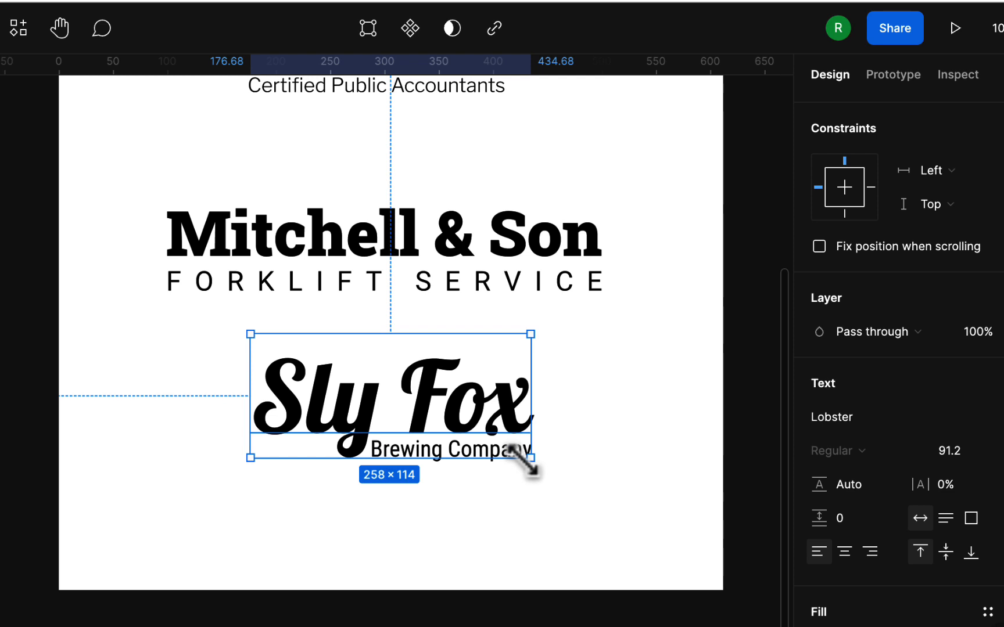
{"action": "left_click", "coordinate": [522, 484]}
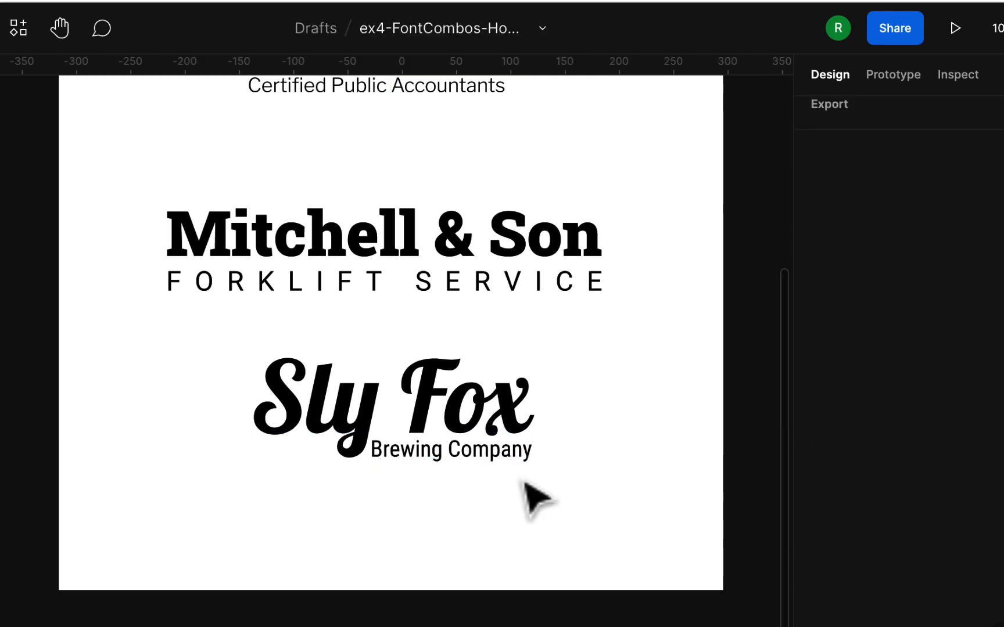
{"action": "left_click", "coordinate": [527, 460]}
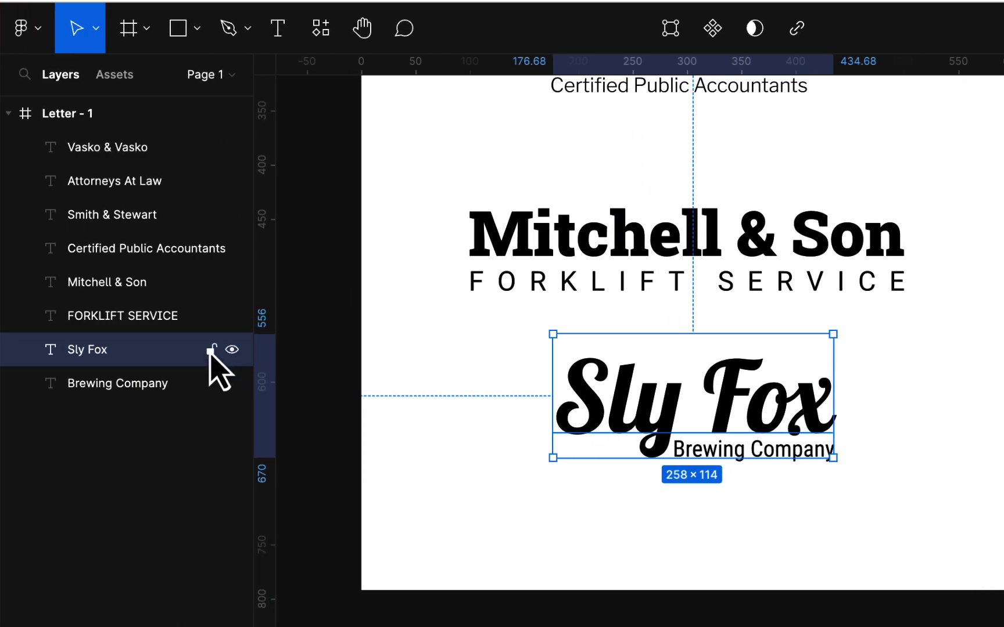
{"action": "left_click", "coordinate": [211, 350]}
{"action": "left_click", "coordinate": [766, 456]}
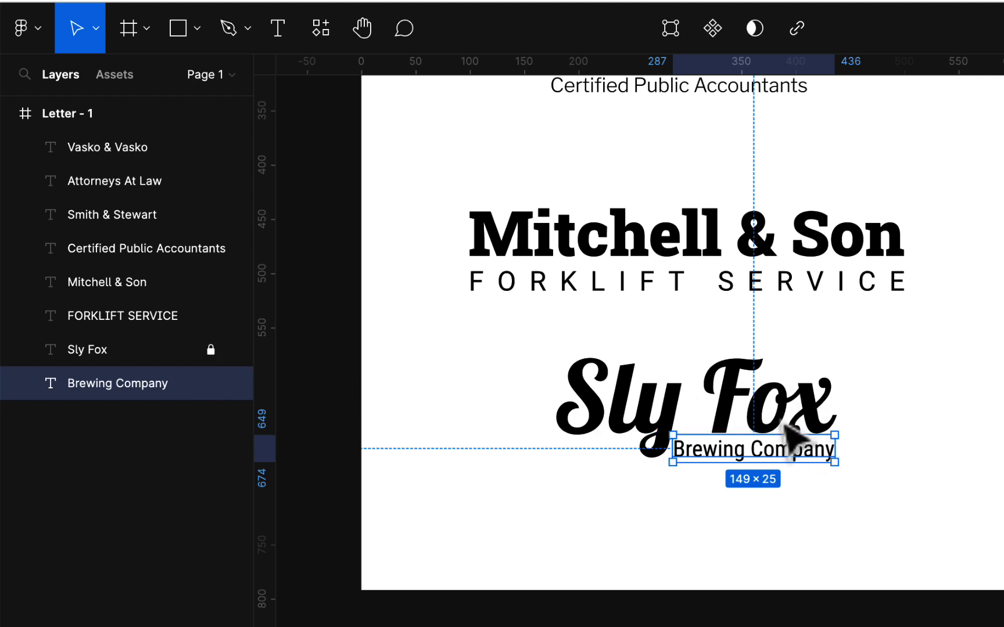
{"action": "left_click", "coordinate": [798, 504]}
{"action": "left_click", "coordinate": [804, 456]}
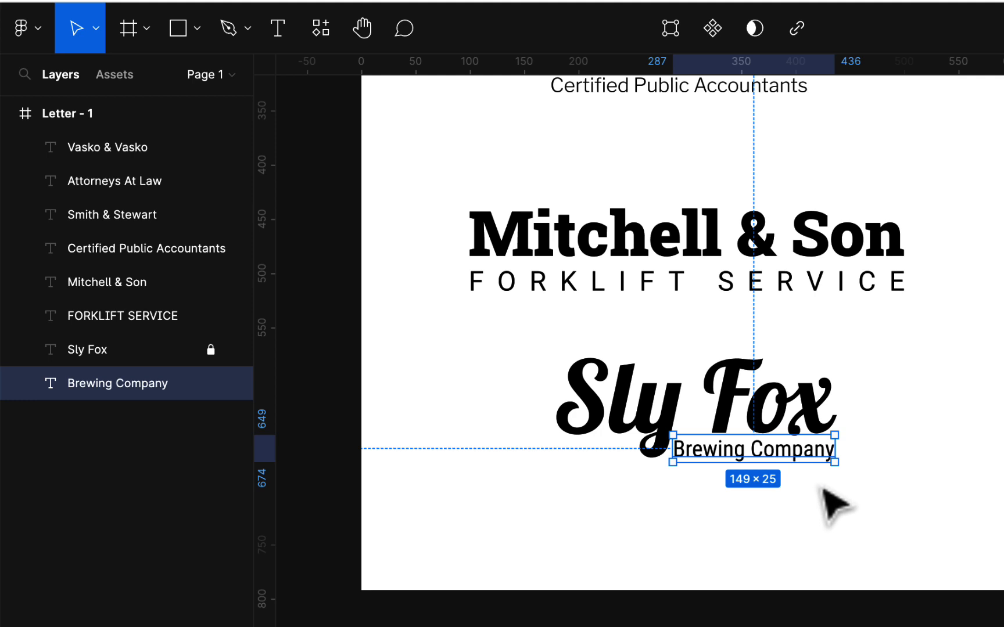
Try the Light weight on the "FORKLIFT SERVICE" tagline, undo it, and deselect the text
{"action": "scroll", "coordinate": [833, 504], "scroll_direction": "up", "scroll_amount": 3}
{"action": "left_click", "coordinate": [781, 343]}
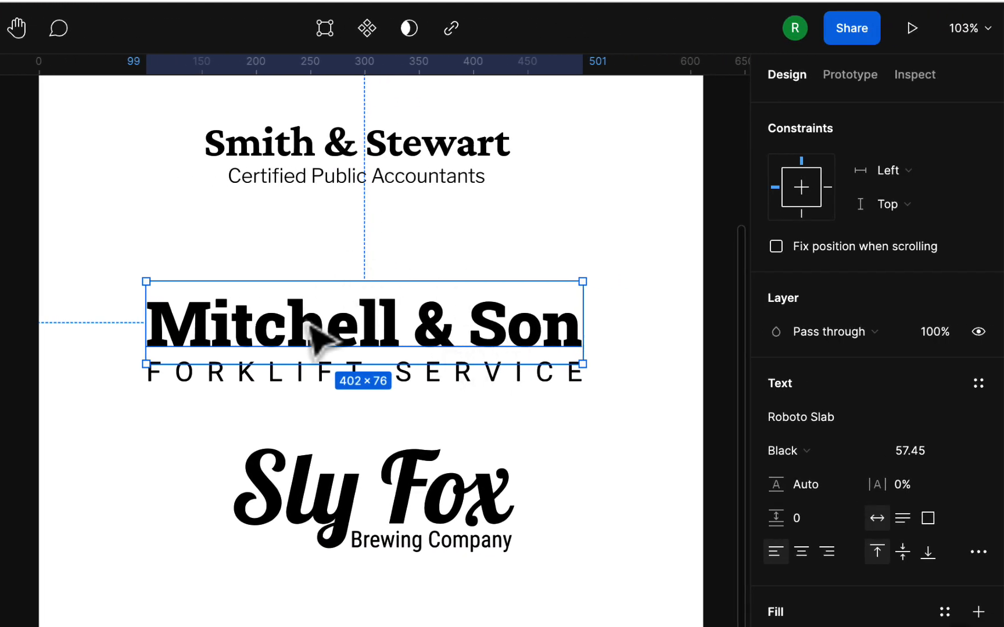
{"action": "left_click", "coordinate": [537, 429]}
{"action": "left_click", "coordinate": [522, 384]}
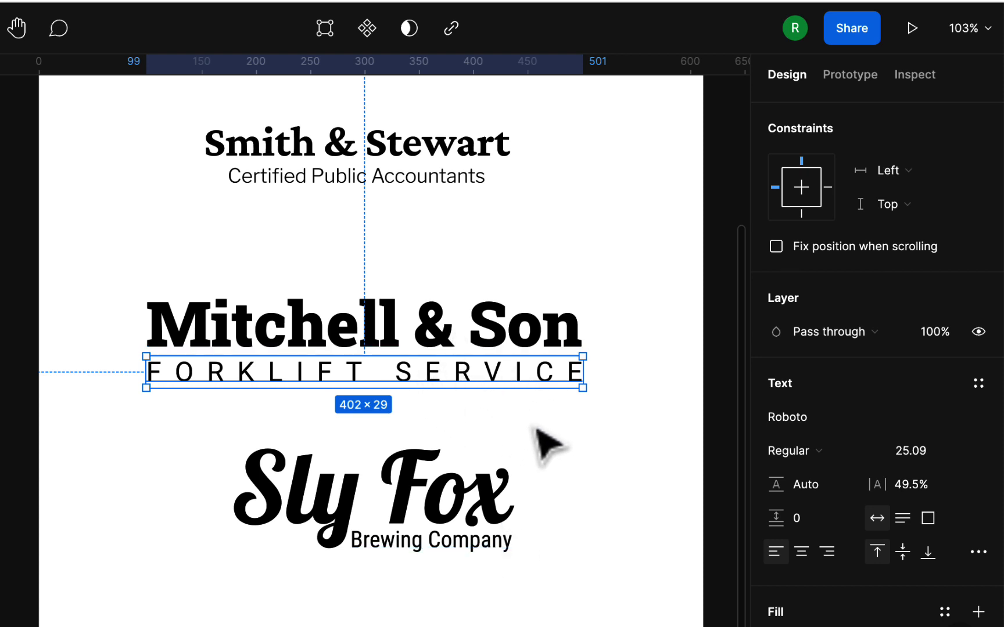
{"action": "left_click", "coordinate": [859, 456]}
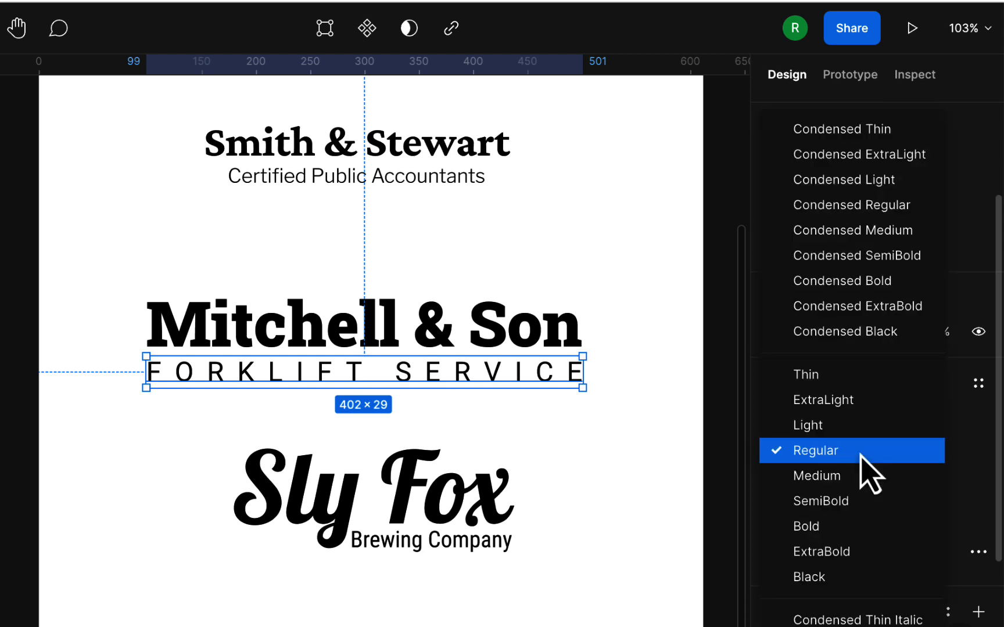
{"action": "left_click", "coordinate": [856, 425]}
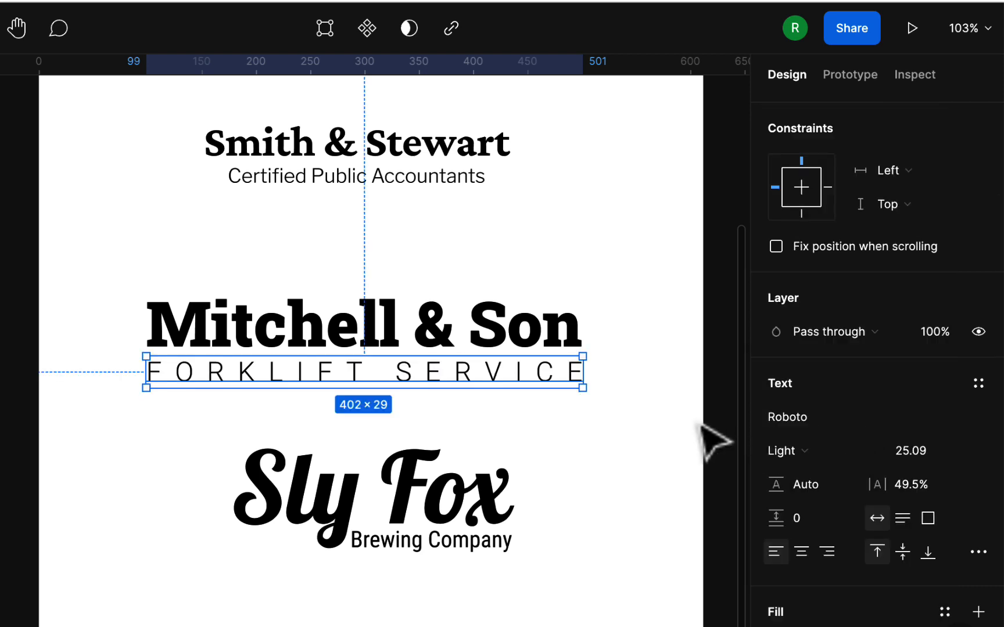
{"action": "key", "text": "ctrl+z"}
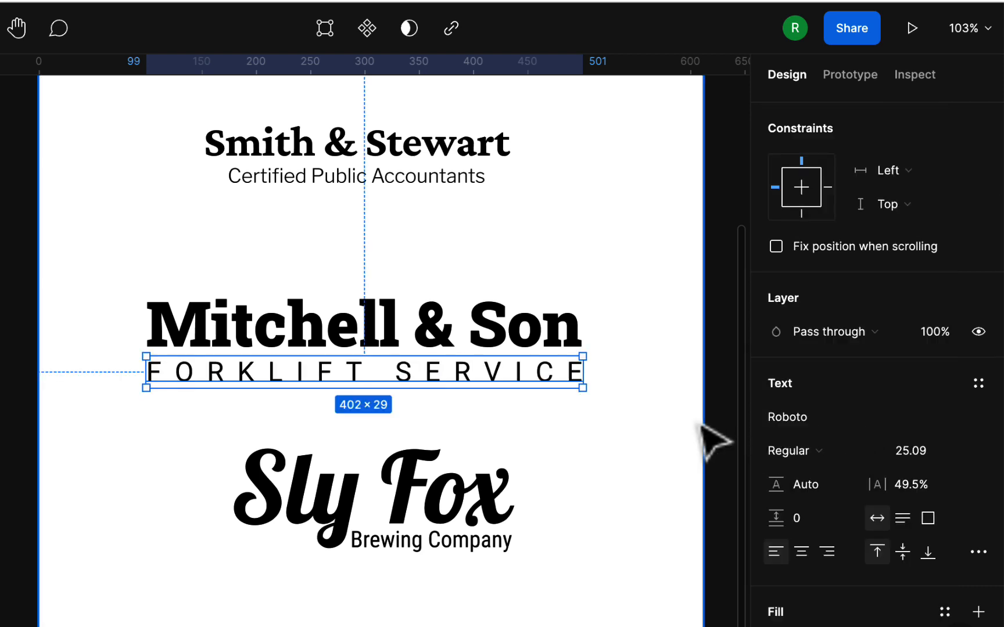
{"action": "left_click", "coordinate": [647, 436]}
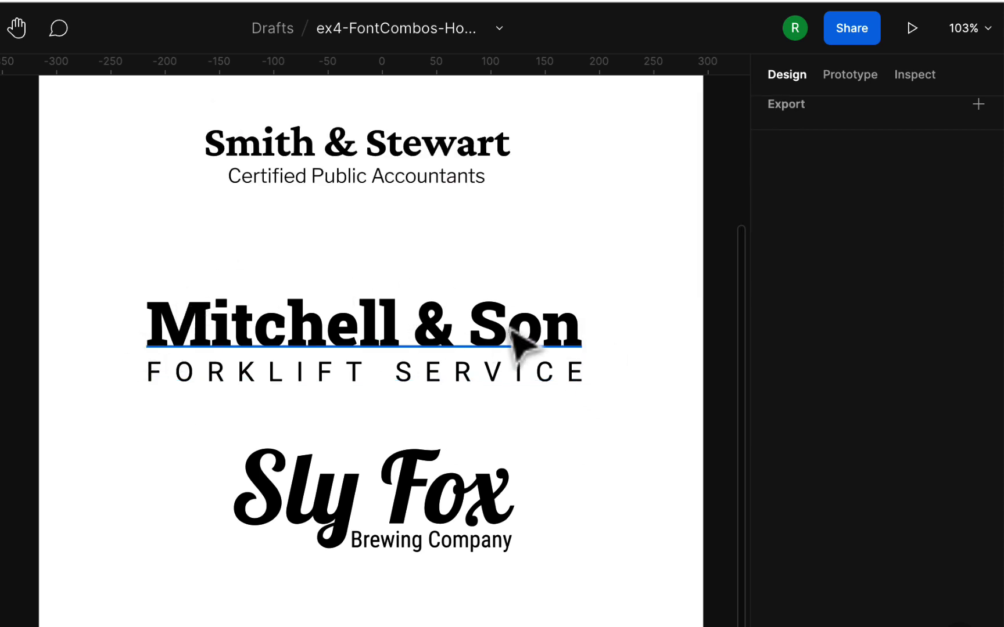
Examine the font settings of the Smith & Stewart and Vasko & Vasko company names and their taglines
{"action": "scroll", "coordinate": [517, 342], "scroll_direction": "up", "scroll_amount": 3}
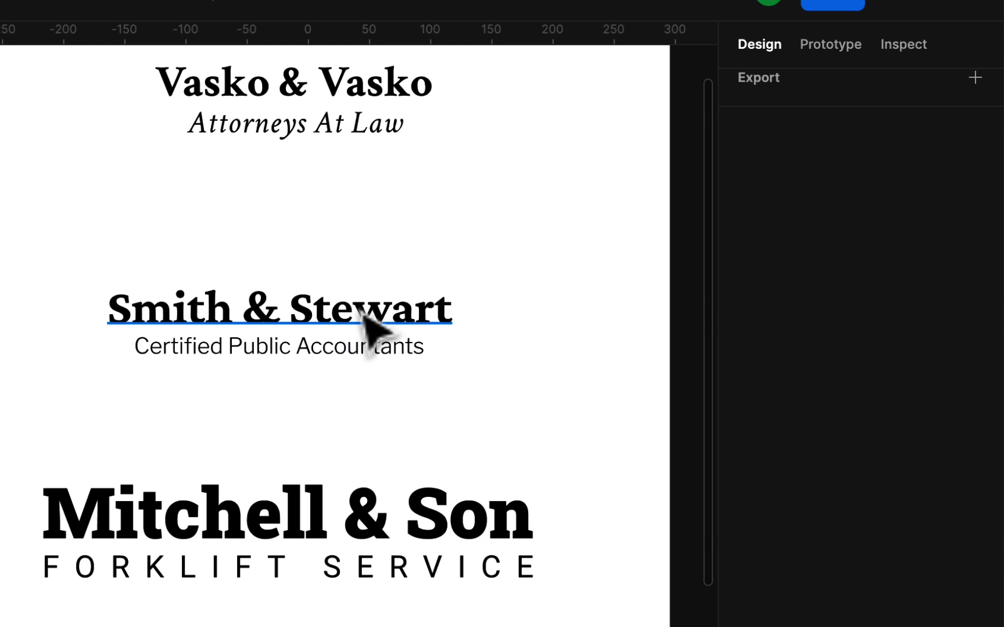
{"action": "left_click", "coordinate": [351, 357]}
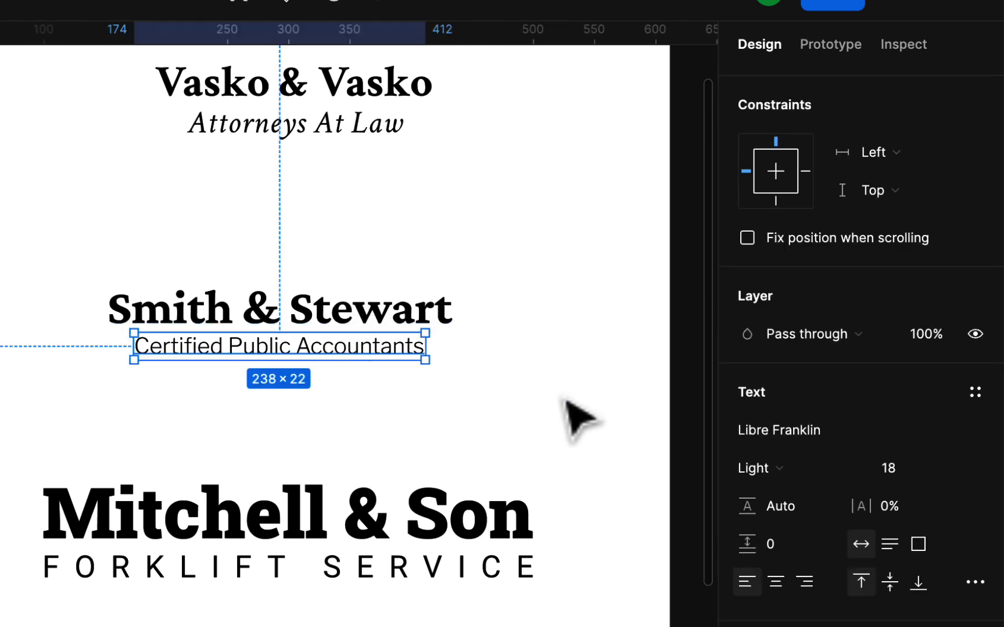
{"action": "left_click", "coordinate": [510, 400]}
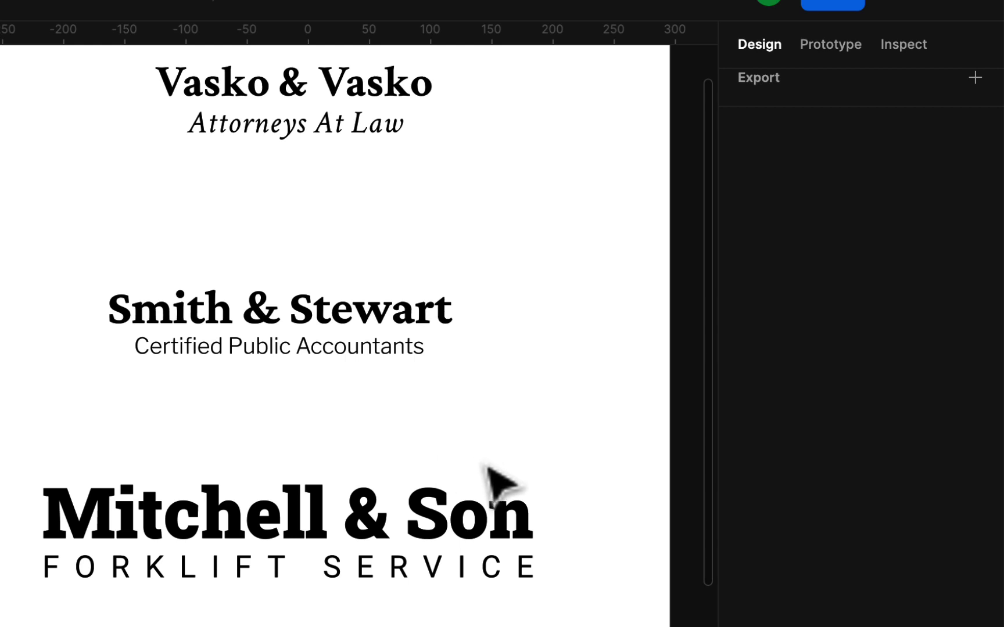
{"action": "left_click", "coordinate": [440, 319]}
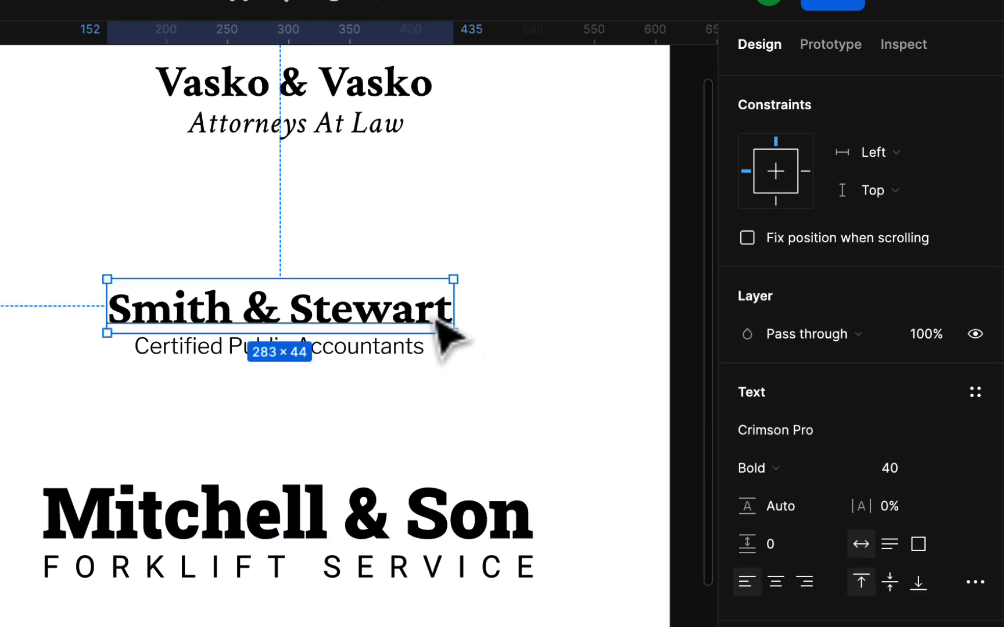
{"action": "left_click", "coordinate": [375, 379]}
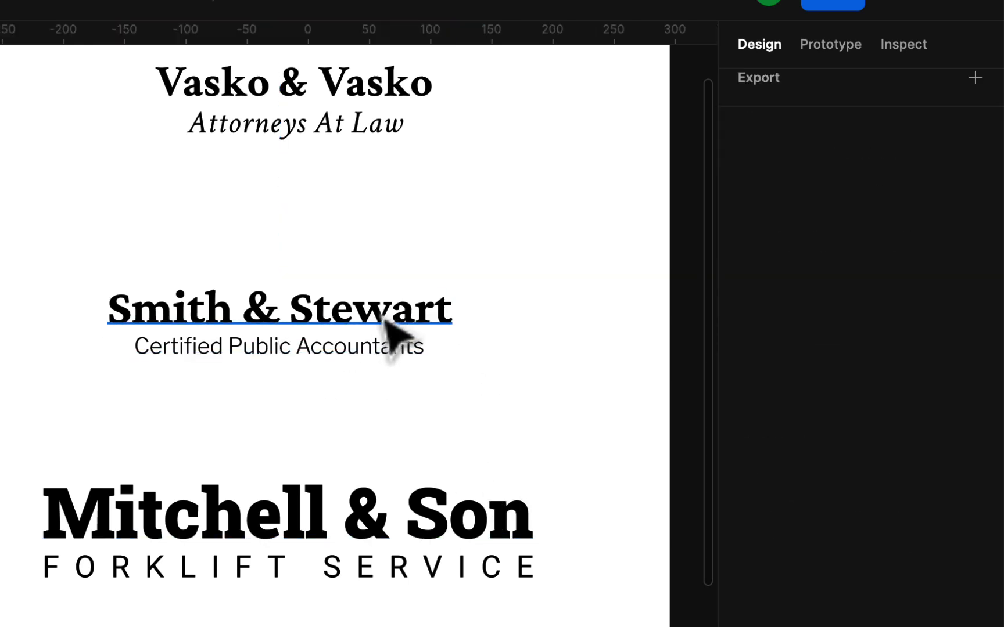
{"action": "scroll", "coordinate": [317, 180], "scroll_direction": "up", "scroll_amount": 2}
{"action": "scroll", "coordinate": [317, 180], "scroll_direction": "right", "scroll_amount": 1}
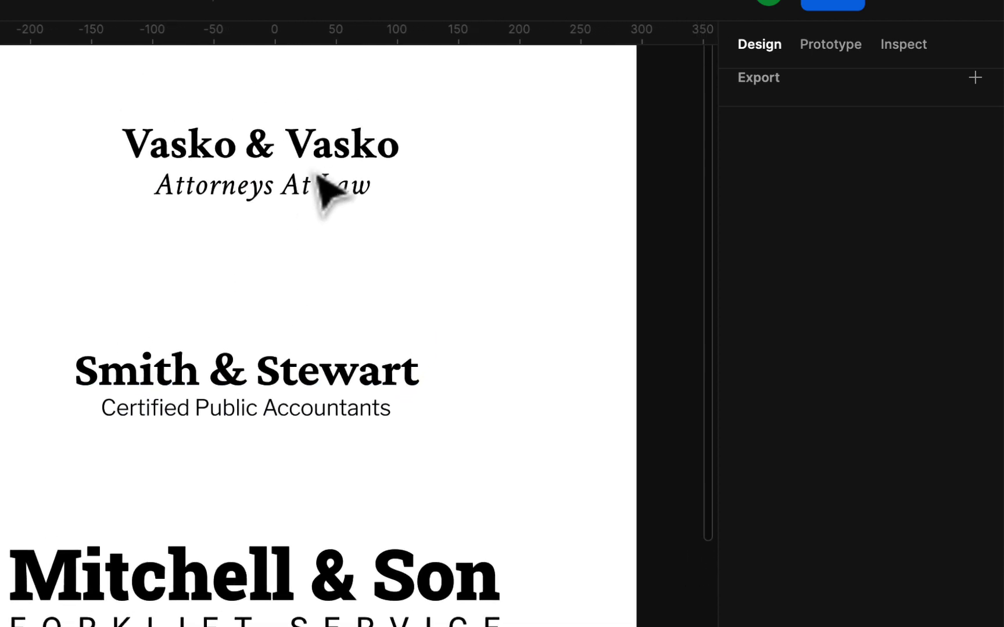
{"action": "left_click", "coordinate": [320, 194]}
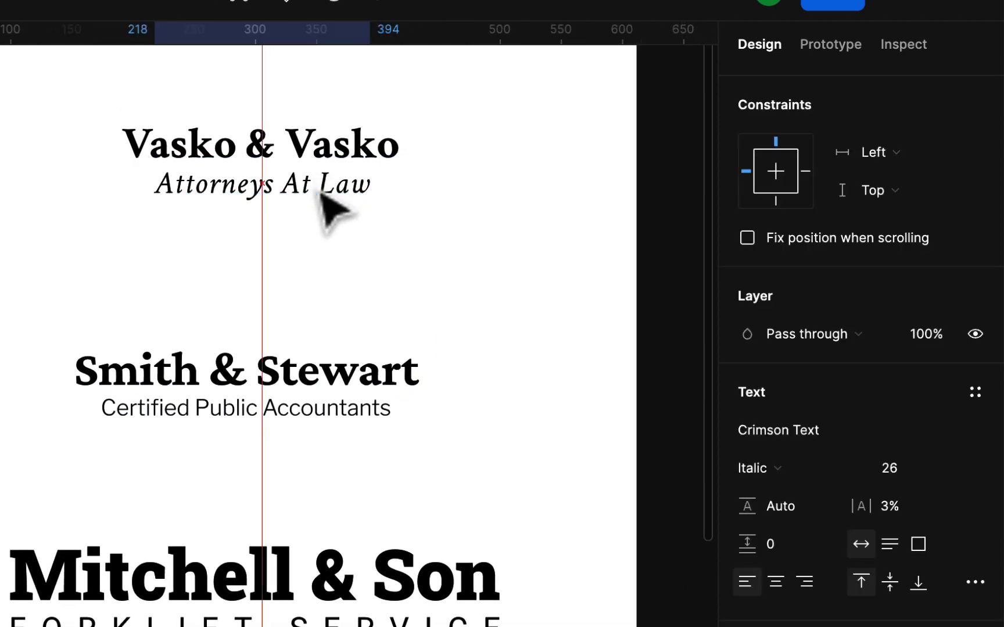
{"action": "left_click", "coordinate": [361, 142]}
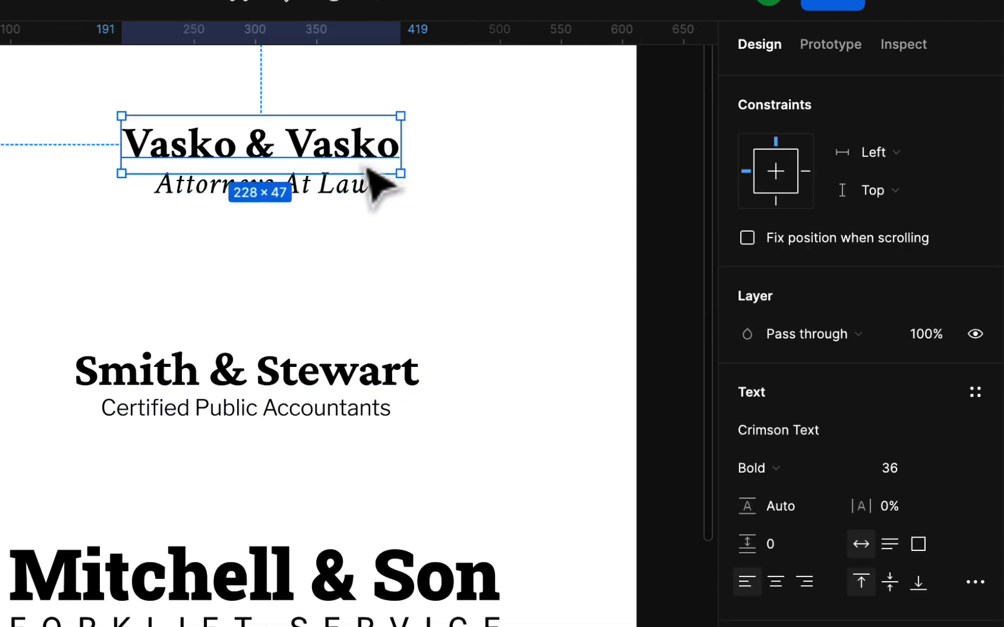
{"action": "left_click", "coordinate": [375, 238]}
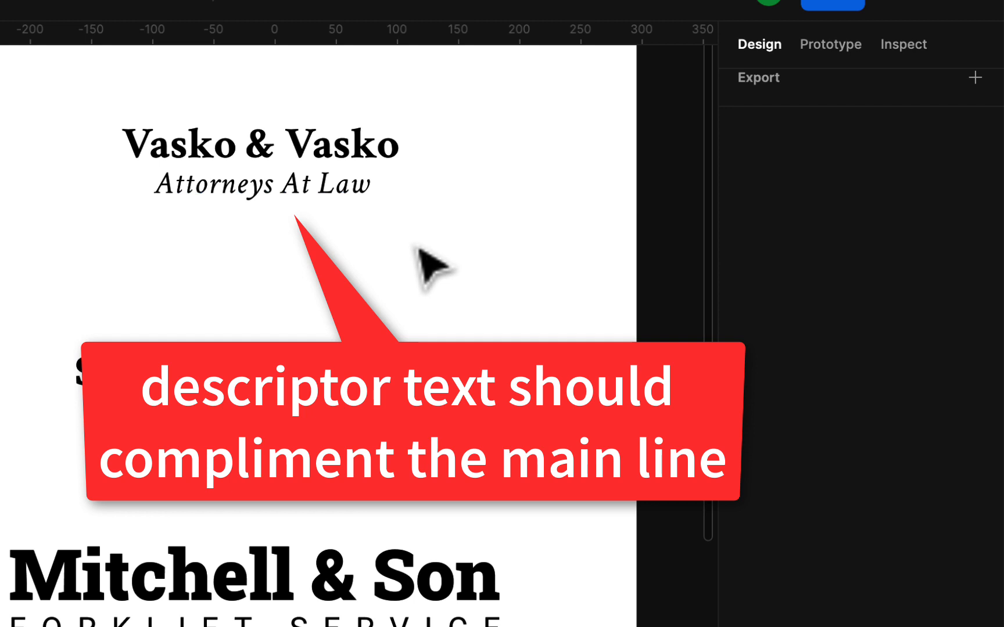
Compare the font contrast between company name and tagline across all the pairs in the frame
{"action": "scroll", "coordinate": [418, 258], "scroll_direction": "down", "scroll_amount": 3}
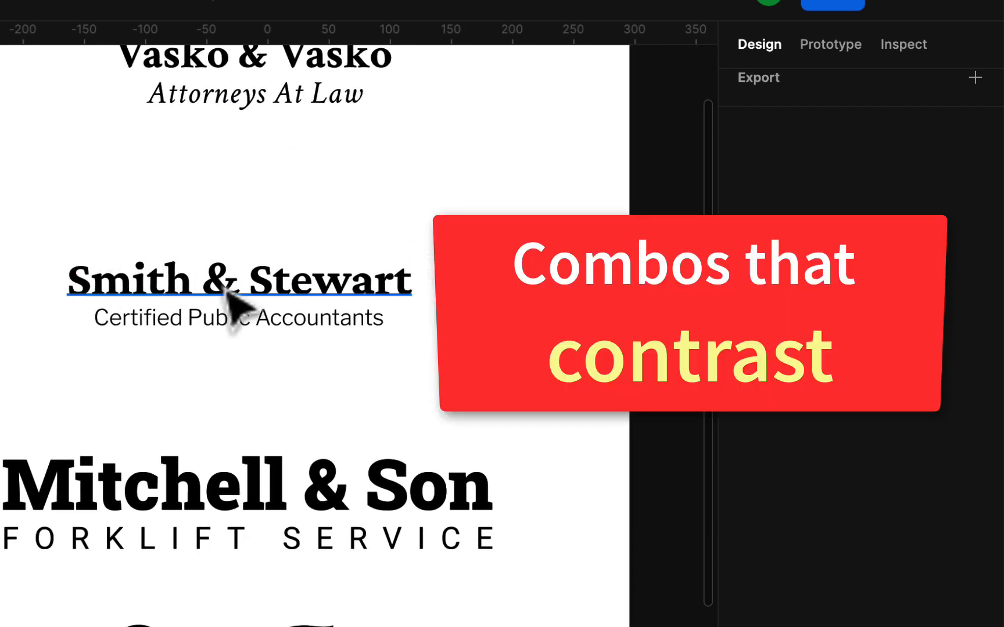
{"action": "scroll", "coordinate": [325, 332], "scroll_direction": "up", "scroll_amount": 5}
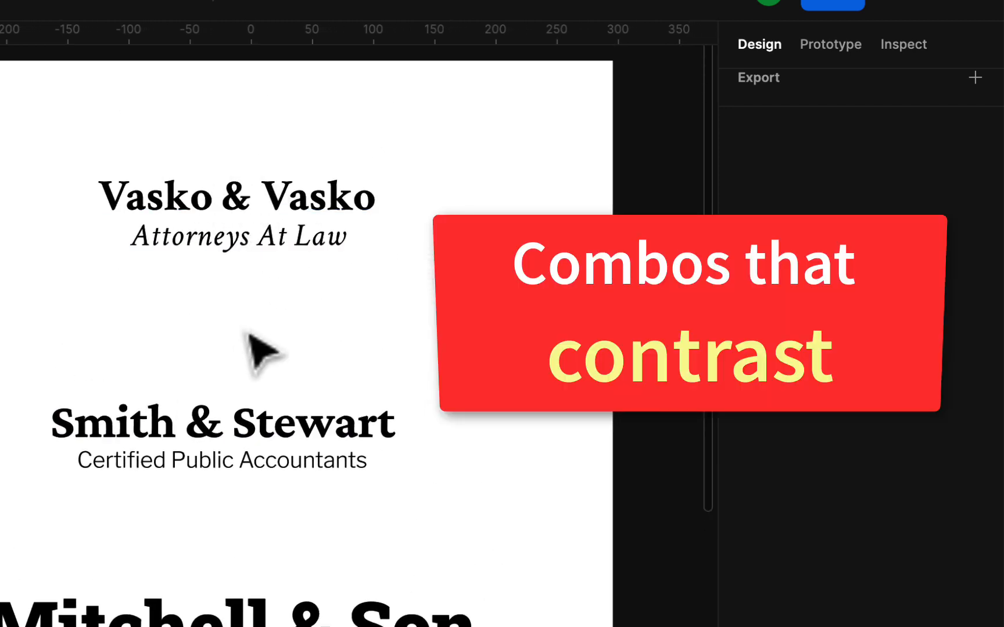
{"action": "scroll", "coordinate": [251, 327], "scroll_direction": "down", "scroll_amount": 5}
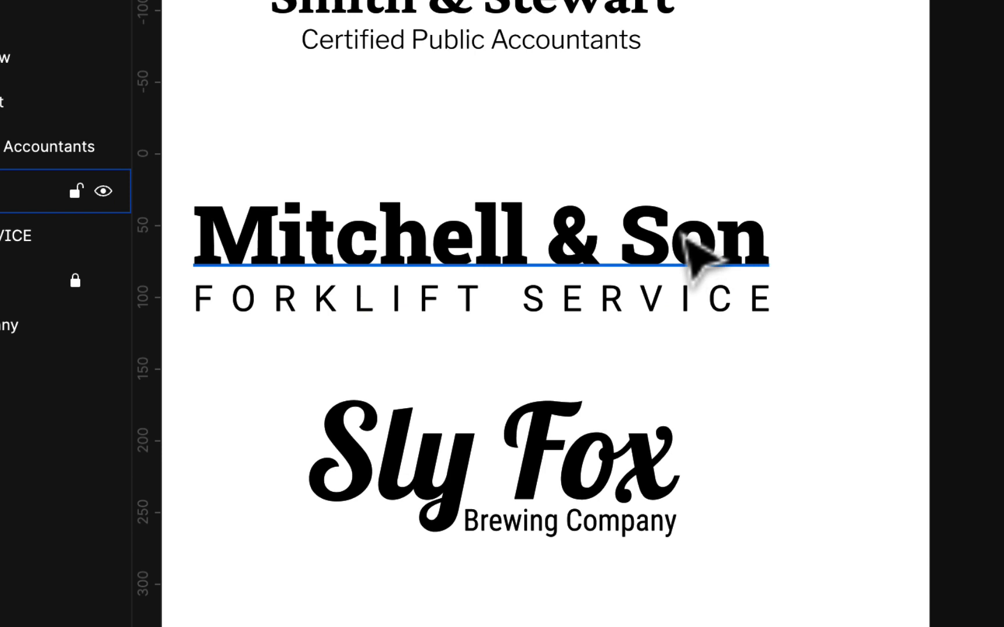
{"action": "scroll", "coordinate": [580, 418], "scroll_direction": "left", "scroll_amount": 3}
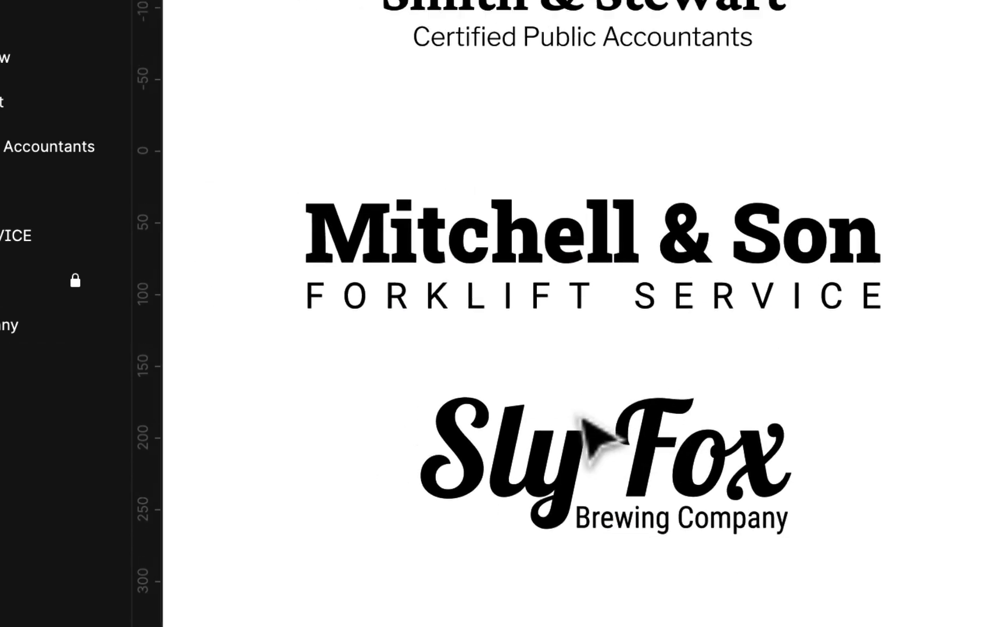
{"action": "scroll", "coordinate": [581, 419], "scroll_direction": "left", "scroll_amount": 1}
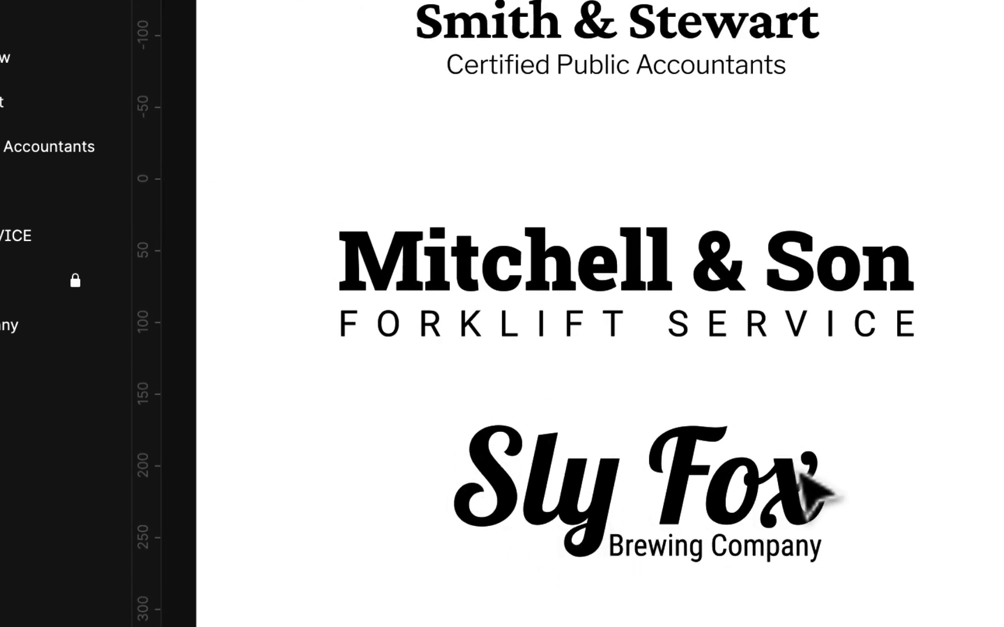